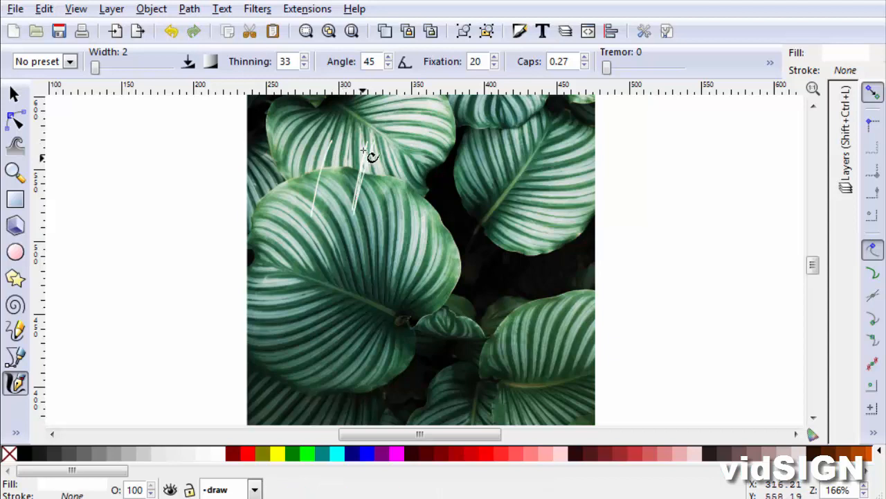
- Thicken and lengthen both stems of the H with repeated calligraphic strokes of width 2
drag(304, 201, 300, 244)
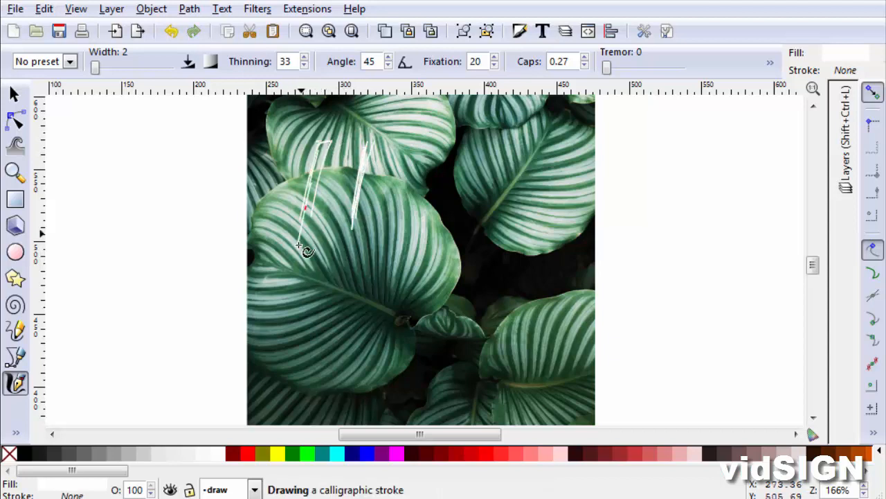
drag(368, 144, 359, 273)
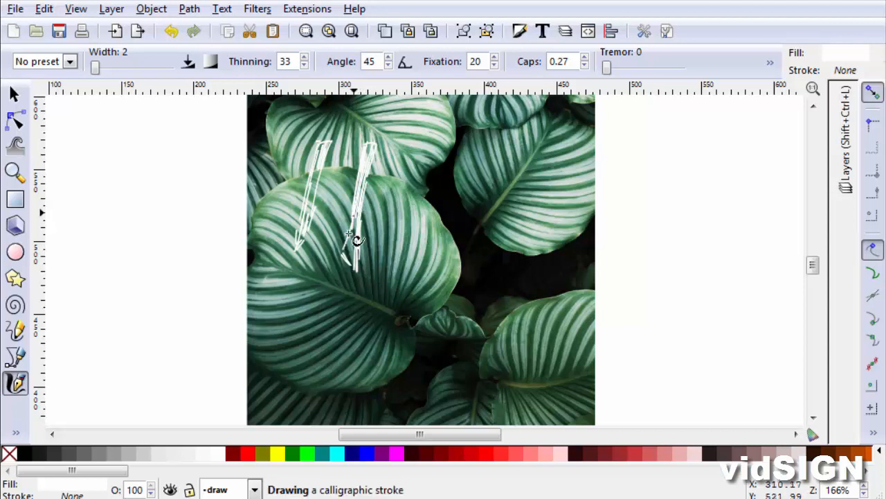
key(ctrl+z)
drag(367, 202, 362, 232)
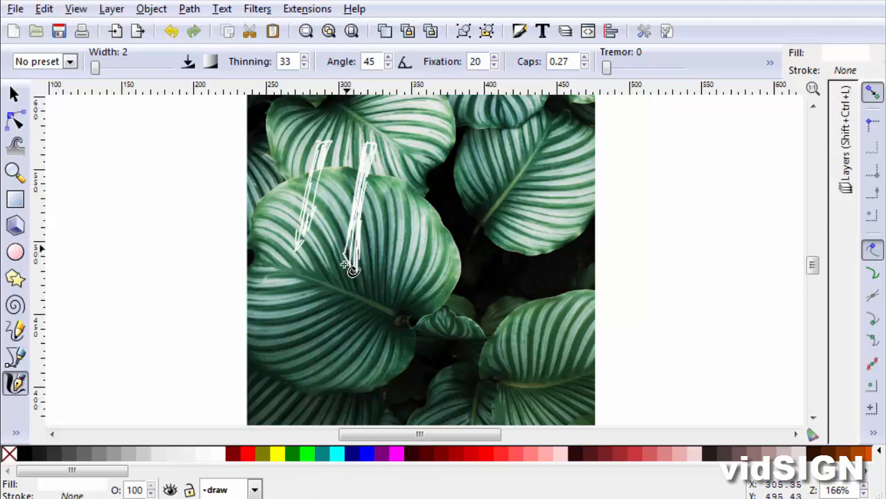
drag(314, 180, 297, 251)
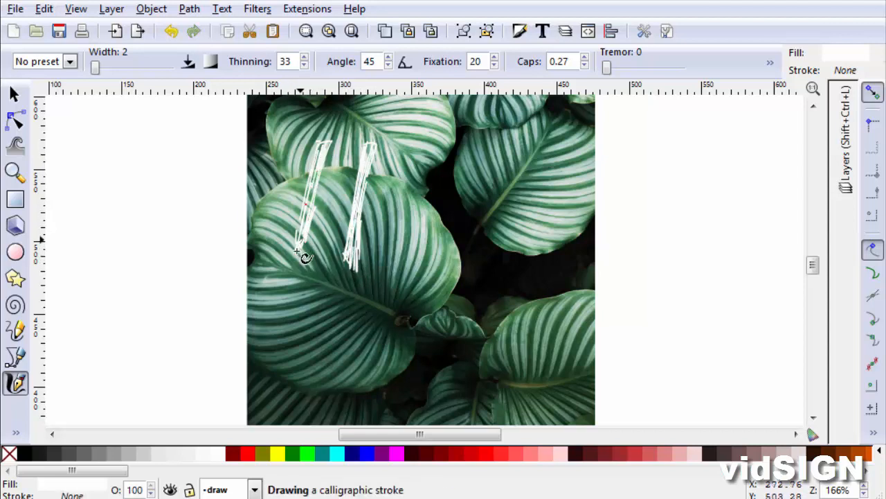
- Select all strokes of the H together and move them slightly higher on the leaf photo
click(15, 94)
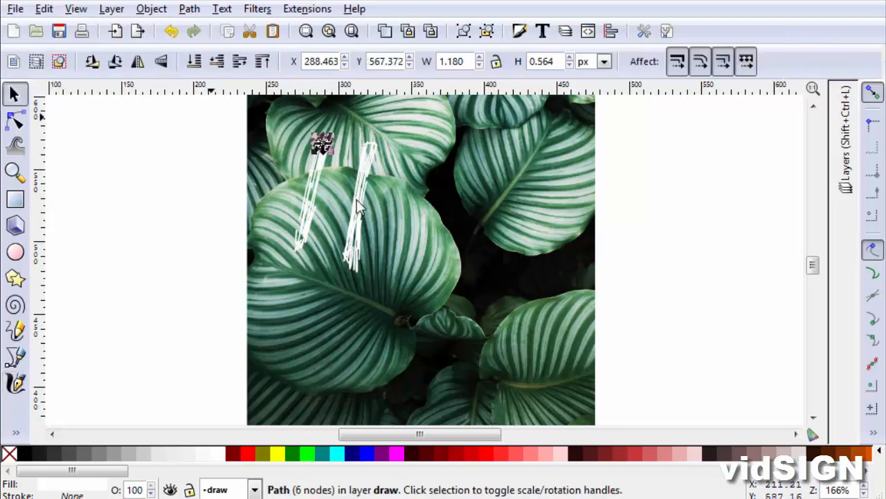
drag(210, 115, 415, 318)
mouse_move(360, 200)
mouse_down()
mouse_move(361, 177)
mouse_move(398, 191)
mouse_move(398, 173)
mouse_move(400, 199)
mouse_move(419, 166)
mouse_up()
click(146, 243)
- Write the remaining letters "iding" after the H as thin calligraphic strokes, ending in a long curved g tail
click(15, 382)
key(ctrl+z)
key(ctrl+z)
mouse_move(438, 158)
mouse_down()
mouse_move(417, 206)
mouse_move(447, 168)
mouse_up()
mouse_move(461, 114)
mouse_down()
mouse_move(444, 199)
mouse_move(465, 203)
mouse_move(489, 160)
mouse_move(484, 185)
mouse_move(517, 151)
mouse_move(510, 194)
mouse_move(544, 160)
mouse_move(551, 190)
mouse_move(586, 156)
mouse_move(560, 168)
mouse_move(581, 186)
mouse_move(592, 151)
mouse_move(572, 225)
mouse_move(490, 239)
mouse_up()
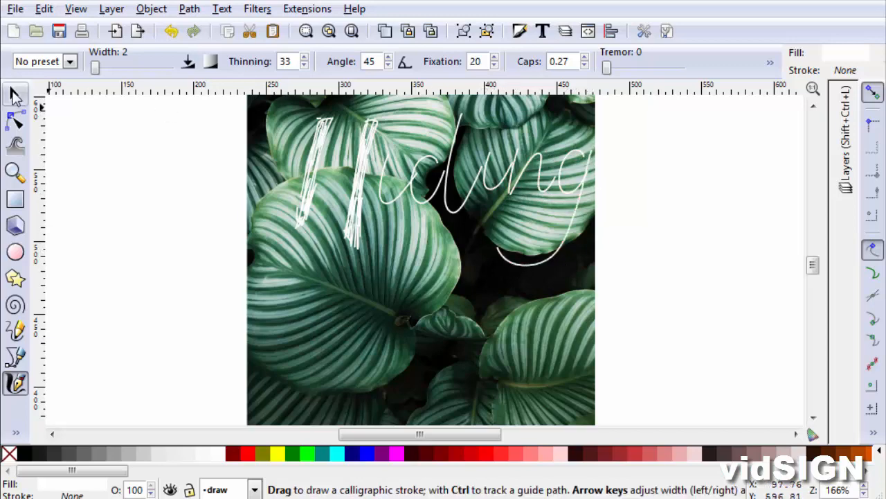
- Select the whole lettering and shift it to the left so it fits within the photo
key(s)
key(ctrl+a)
drag(455, 130, 434, 133)
key(Escape)
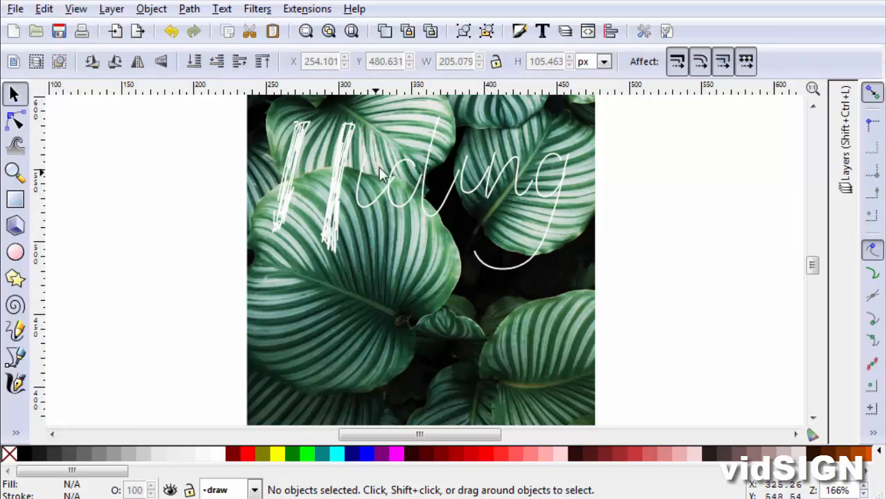
- Thicken the first i after the H with several parallel calligraphic strokes along its stem and curve
key(z)
drag(272, 119, 596, 299)
key(c)
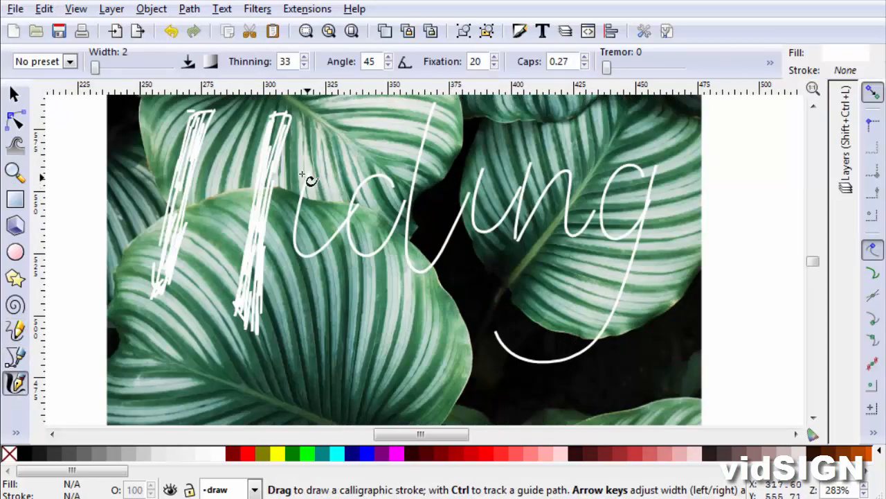
mouse_move(307, 182)
mouse_down()
mouse_move(288, 254)
mouse_move(322, 261)
mouse_up()
key(ctrl+z)
mouse_move(297, 232)
mouse_down()
mouse_move(294, 270)
mouse_move(293, 226)
mouse_move(287, 265)
mouse_move(308, 281)
mouse_move(331, 244)
mouse_move(318, 185)
mouse_move(329, 174)
mouse_move(301, 245)
mouse_move(311, 175)
mouse_move(295, 262)
mouse_move(328, 230)
mouse_move(339, 236)
mouse_move(319, 254)
mouse_move(334, 238)
mouse_up()
mouse_move(309, 182)
mouse_down()
mouse_move(289, 273)
mouse_move(401, 192)
mouse_up()
- Thicken the bowl of the d with layered calligraphic strokes following its curve
mouse_move(353, 230)
mouse_down()
mouse_move(383, 171)
mouse_move(355, 211)
mouse_up()
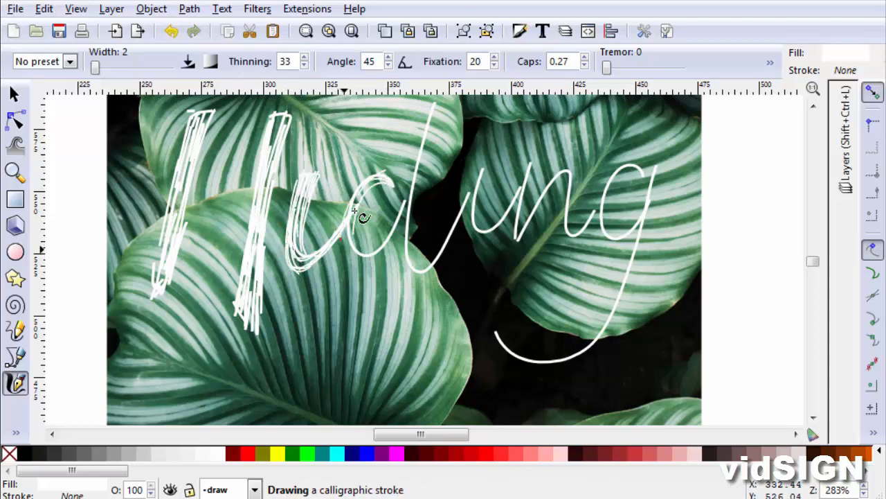
drag(345, 260, 389, 243)
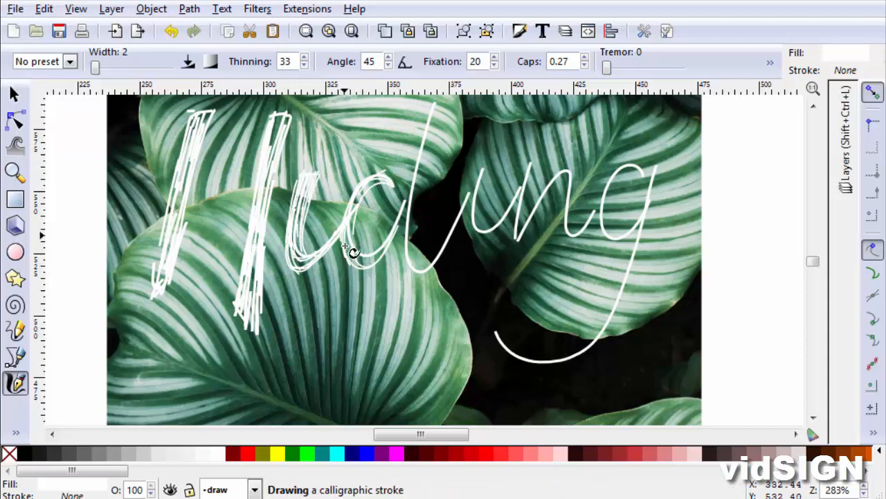
mouse_move(378, 176)
mouse_down()
mouse_move(352, 237)
mouse_move(368, 265)
mouse_up()
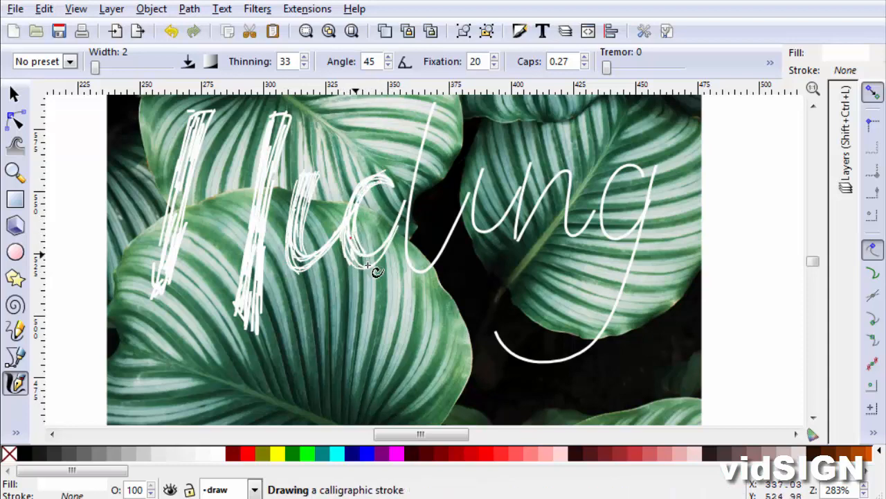
drag(400, 239, 401, 235)
mouse_move(392, 179)
mouse_down()
mouse_move(357, 230)
mouse_move(374, 261)
mouse_up()
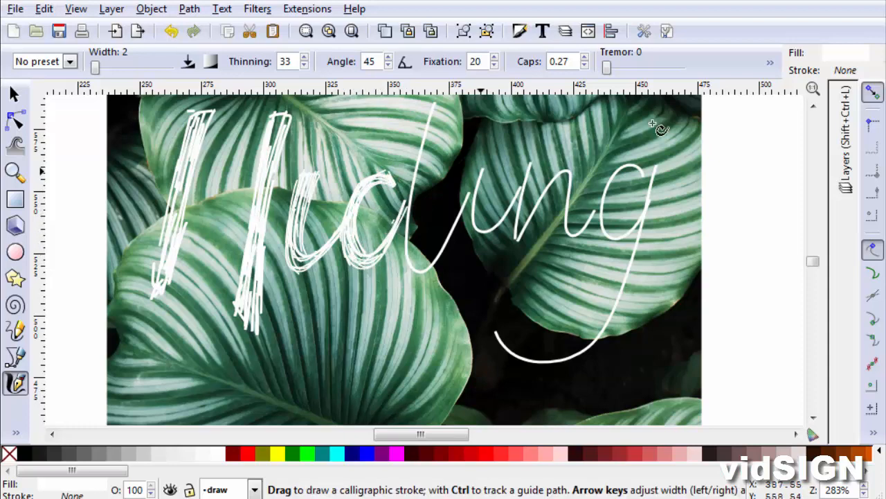
- Thicken the tall stem and connecting tail of the d with parallel calligraphic strokes
click(814, 108)
mouse_move(430, 141)
mouse_down()
mouse_move(411, 280)
mouse_move(417, 180)
mouse_move(401, 247)
mouse_move(400, 292)
mouse_up()
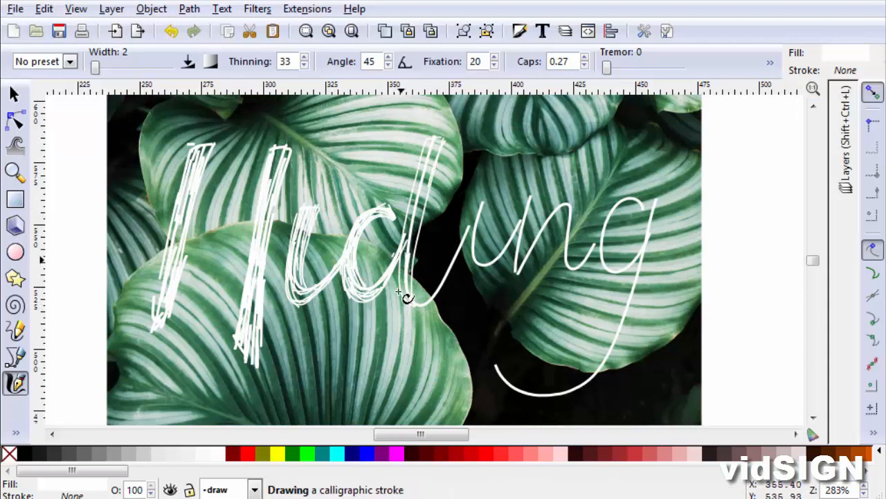
mouse_move(428, 195)
mouse_down()
mouse_move(402, 258)
mouse_move(426, 163)
mouse_move(421, 168)
mouse_move(439, 135)
mouse_move(403, 282)
mouse_move(423, 307)
mouse_move(431, 308)
mouse_move(411, 298)
mouse_move(470, 221)
mouse_up()
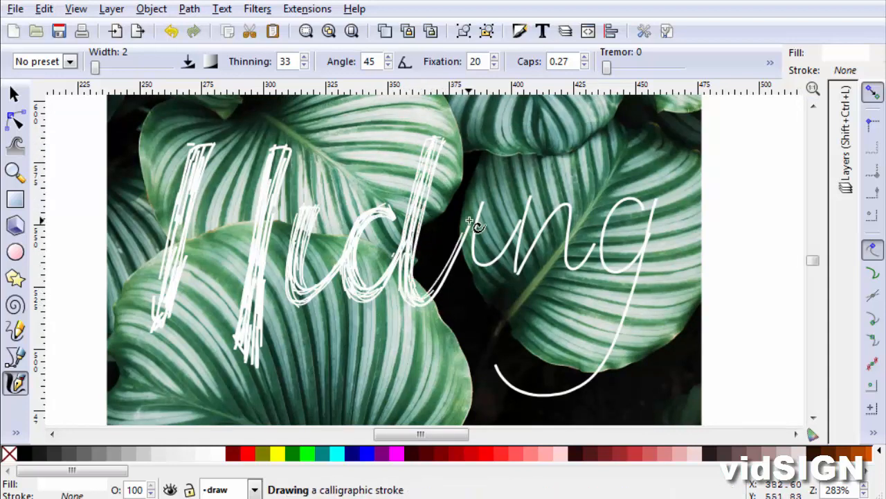
drag(445, 276, 447, 274)
- Thicken the second i and the n with layered calligraphic strokes along their stems and curves
drag(477, 210, 492, 198)
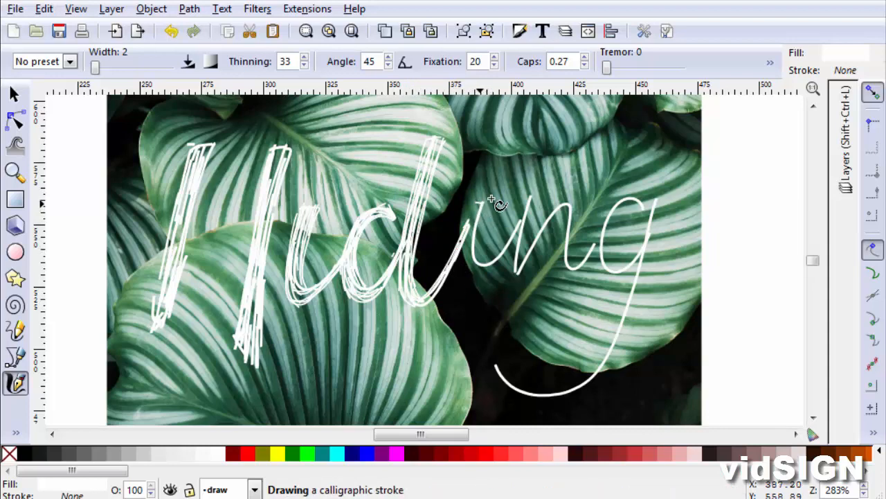
drag(478, 267, 479, 271)
mouse_move(478, 208)
mouse_down()
mouse_move(487, 270)
mouse_move(519, 232)
mouse_move(466, 240)
mouse_move(472, 219)
mouse_move(461, 259)
mouse_move(468, 238)
mouse_move(468, 269)
mouse_move(500, 257)
mouse_up()
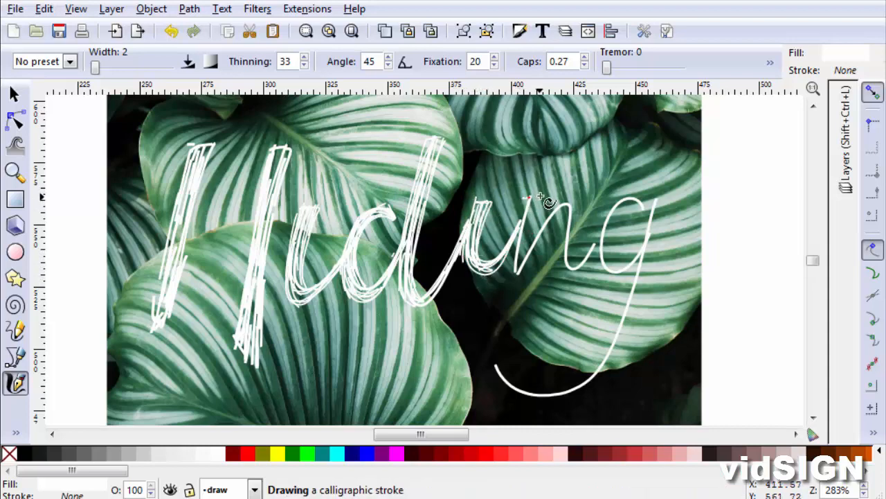
mouse_move(548, 200)
mouse_down()
mouse_move(520, 229)
mouse_move(522, 200)
mouse_move(518, 280)
mouse_move(511, 276)
mouse_move(521, 254)
mouse_move(520, 286)
mouse_move(522, 252)
mouse_move(512, 289)
mouse_move(535, 261)
mouse_move(521, 263)
mouse_move(534, 238)
mouse_move(571, 203)
mouse_up()
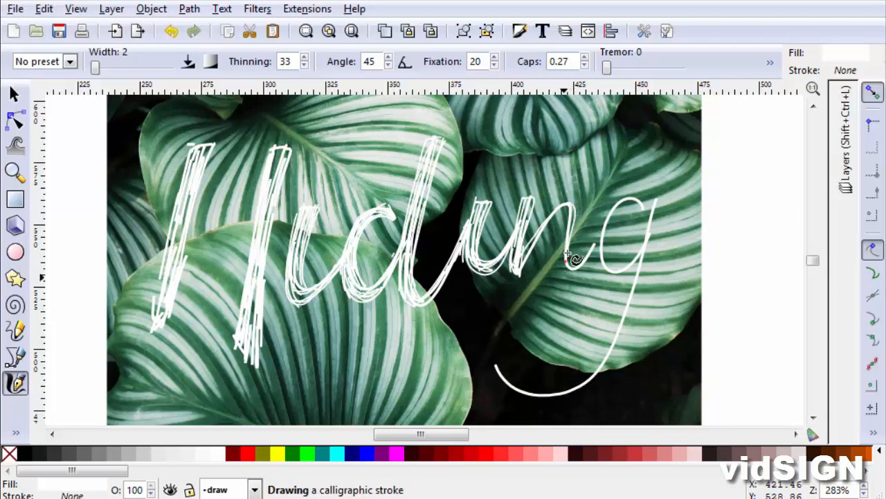
mouse_move(570, 258)
mouse_down()
mouse_move(587, 272)
mouse_move(604, 233)
mouse_move(596, 247)
mouse_move(563, 241)
mouse_move(565, 277)
mouse_move(577, 279)
mouse_move(559, 272)
mouse_move(567, 208)
mouse_move(561, 260)
mouse_move(567, 247)
mouse_move(531, 271)
mouse_up()
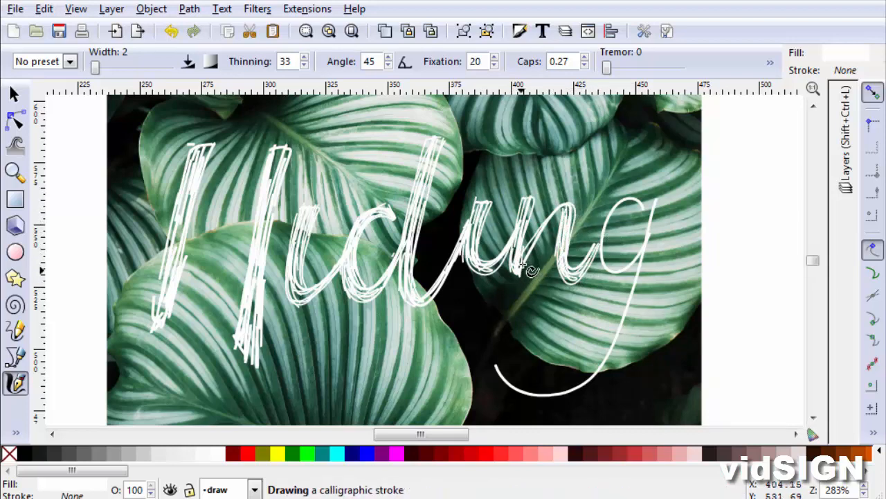
drag(571, 215, 532, 254)
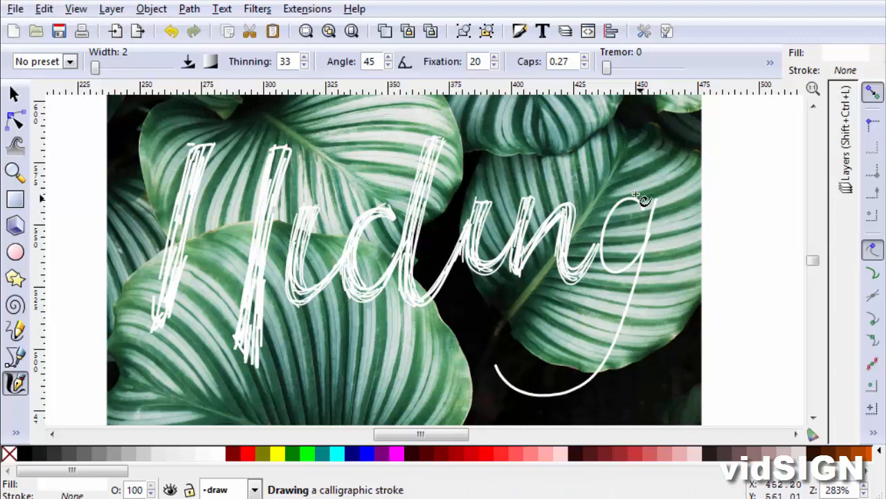
- Thicken the bowl of the g with layered calligraphic strokes
mouse_move(647, 198)
mouse_down()
mouse_move(601, 231)
mouse_move(608, 208)
mouse_move(626, 195)
mouse_move(593, 261)
mouse_move(634, 272)
mouse_up()
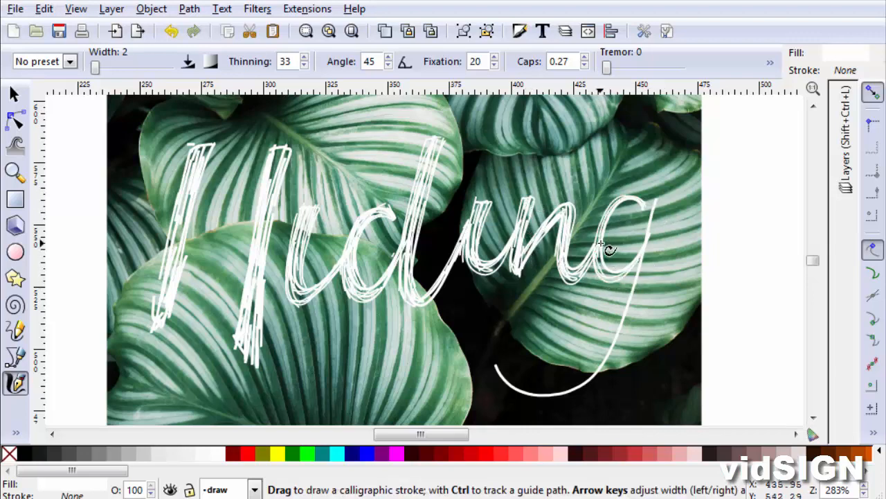
drag(653, 212, 652, 215)
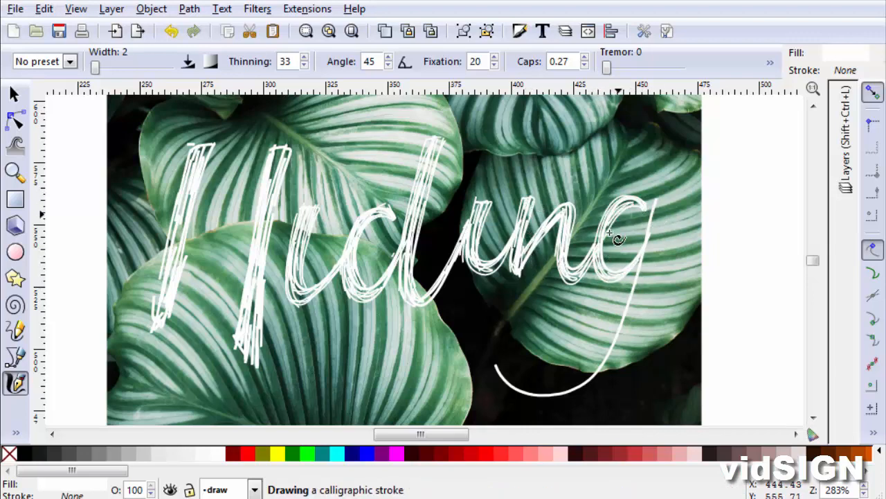
drag(614, 246, 655, 232)
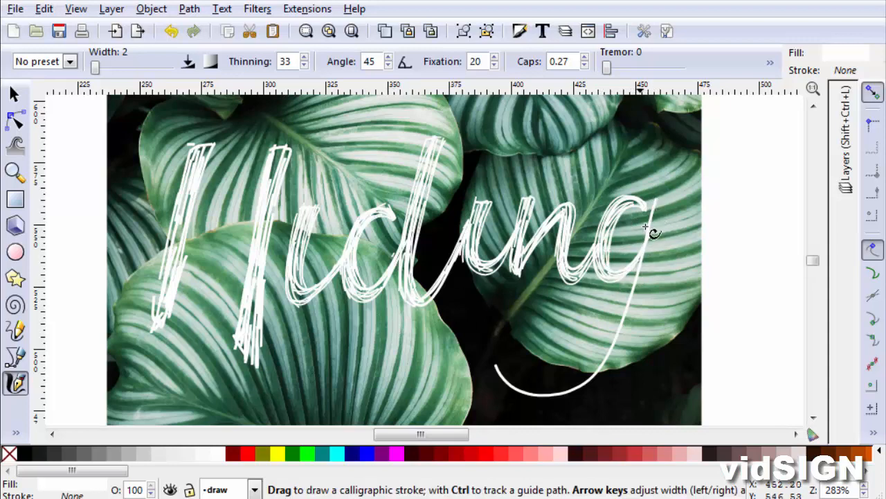
- Delete the long single-stroke descender of the g
key(s)
double_click(535, 396)
key(s)
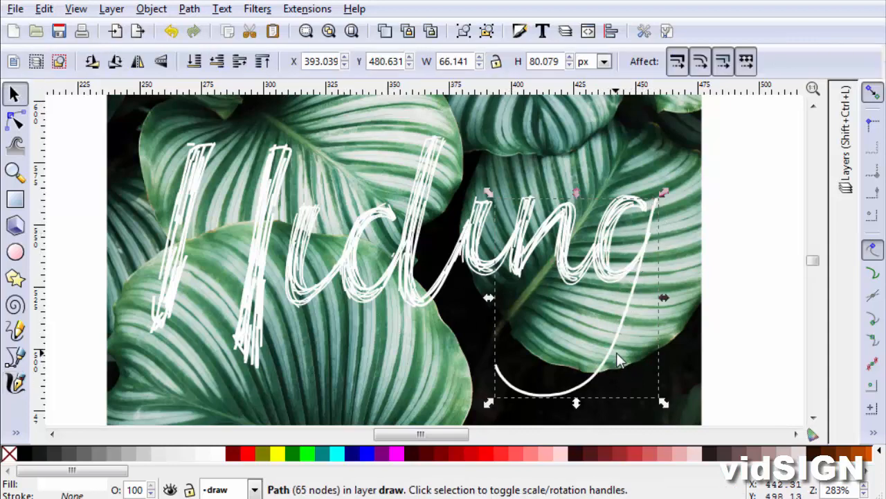
key(Delete)
- Draw a looping flourish as the g's descender and thicken its stem and lower curve with extra strokes
click(15, 383)
mouse_move(669, 205)
mouse_down()
mouse_move(629, 306)
mouse_move(556, 384)
mouse_move(492, 338)
mouse_move(539, 299)
mouse_move(545, 338)
mouse_move(524, 361)
mouse_move(515, 339)
mouse_move(566, 321)
mouse_move(629, 364)
mouse_move(675, 372)
mouse_move(676, 335)
mouse_up()
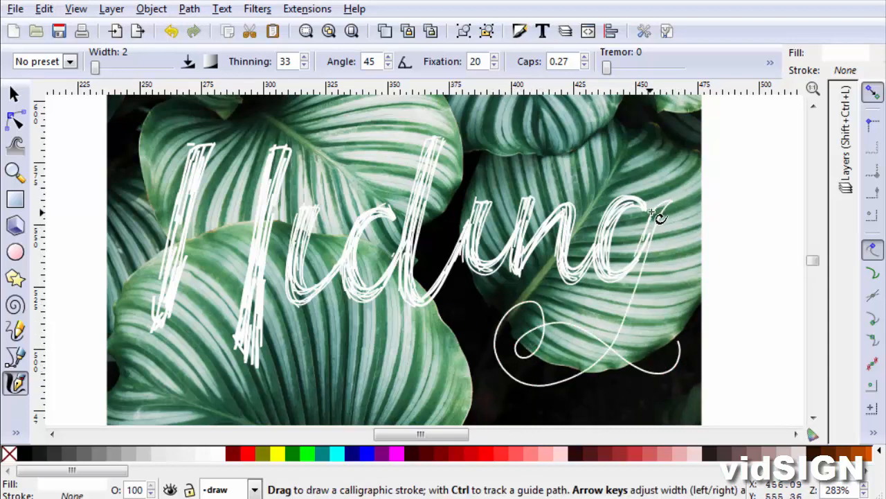
drag(659, 217, 622, 327)
mouse_move(571, 376)
mouse_down()
mouse_move(642, 262)
mouse_move(594, 357)
mouse_move(653, 216)
mouse_move(642, 244)
mouse_up()
mouse_move(579, 380)
mouse_down()
mouse_move(533, 383)
mouse_move(505, 367)
mouse_up()
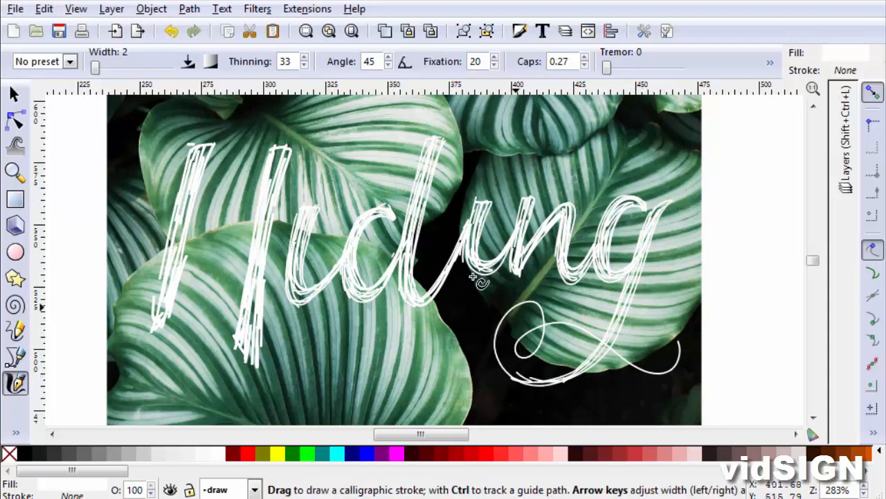
- Delete the looping flourish and the thickening strokes of the g's descender one by one
key(s)
key(Escape)
click(576, 323)
key(Delete)
click(619, 317)
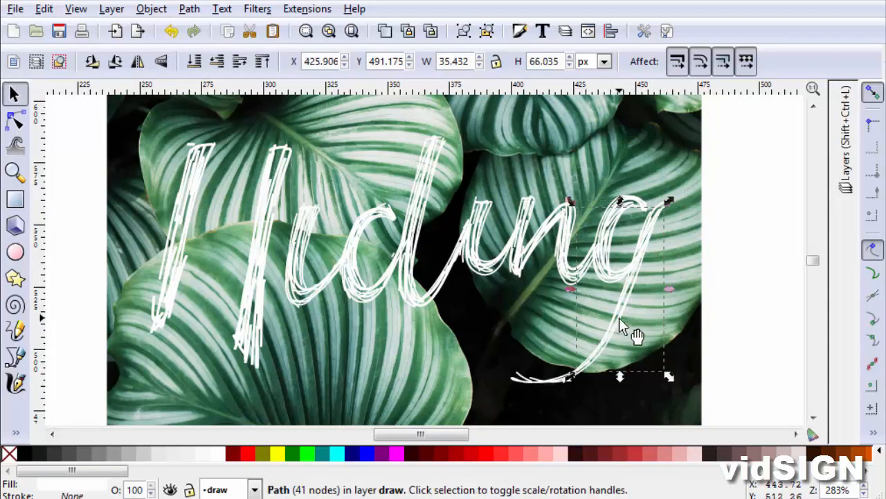
key(Delete)
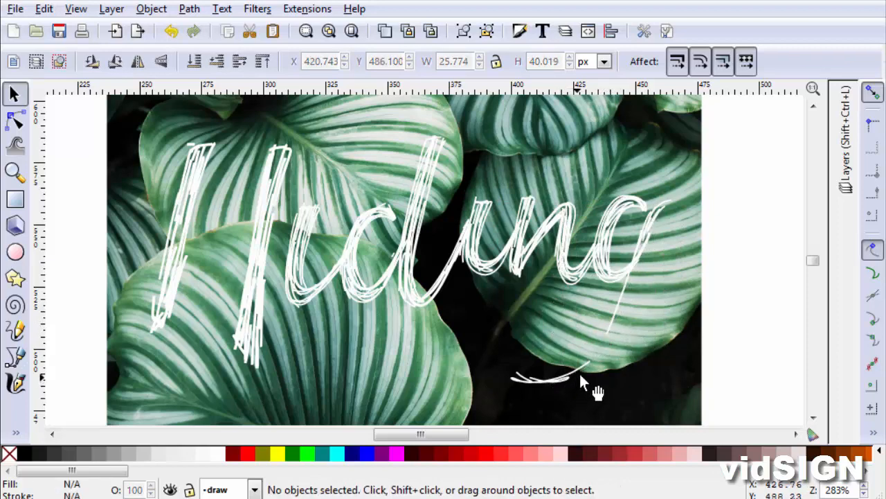
click(558, 376)
key(Delete)
click(526, 373)
key(Delete)
click(622, 307)
key(Delete)
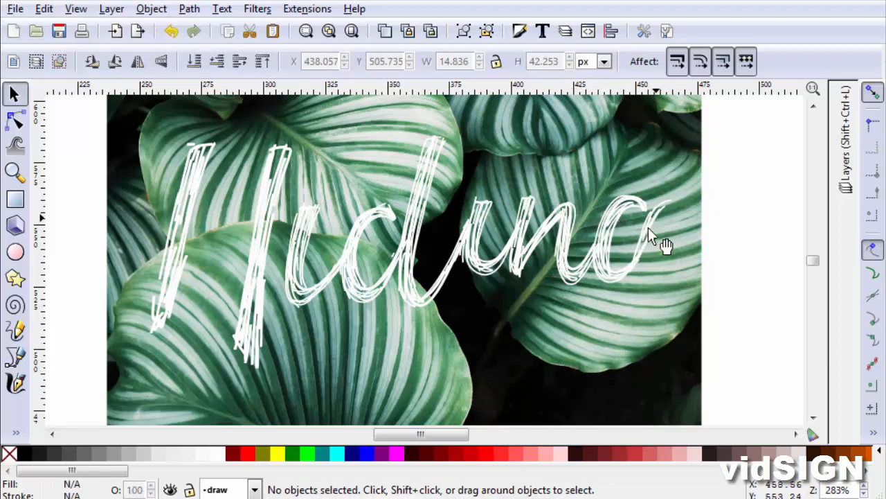
- Redraw the g's descender as a simple curved tail built from several calligraphic strokes
click(16, 381)
mouse_move(658, 210)
mouse_down()
mouse_move(644, 260)
mouse_move(530, 353)
mouse_move(504, 322)
mouse_move(676, 208)
mouse_move(554, 355)
mouse_move(514, 327)
mouse_move(610, 352)
mouse_move(598, 326)
mouse_up()
mouse_move(640, 244)
mouse_down()
mouse_move(648, 247)
mouse_move(633, 293)
mouse_move(644, 282)
mouse_up()
mouse_move(665, 230)
mouse_down()
mouse_move(608, 331)
mouse_move(622, 317)
mouse_move(567, 366)
mouse_move(627, 304)
mouse_move(656, 231)
mouse_up()
- Delete all strokes of the g's curved tail, including the short leftovers beside the bowl
click(14, 94)
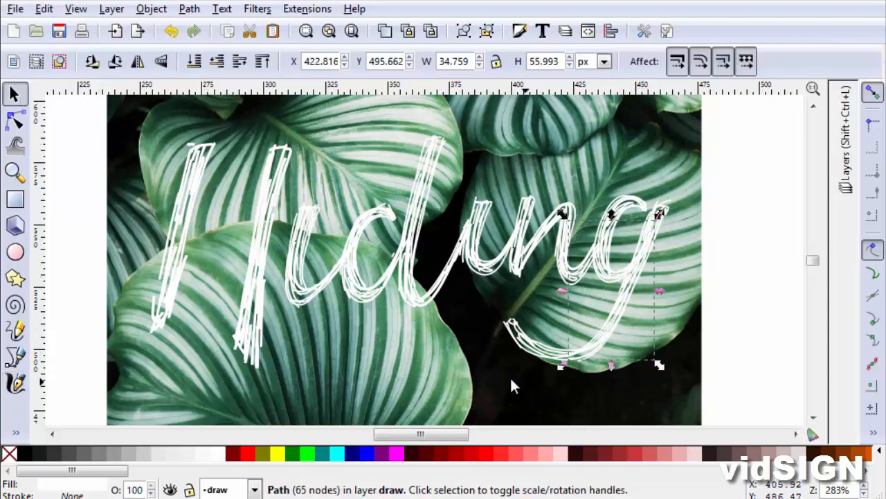
drag(471, 382, 685, 291)
key(Delete)
click(621, 311)
key(Delete)
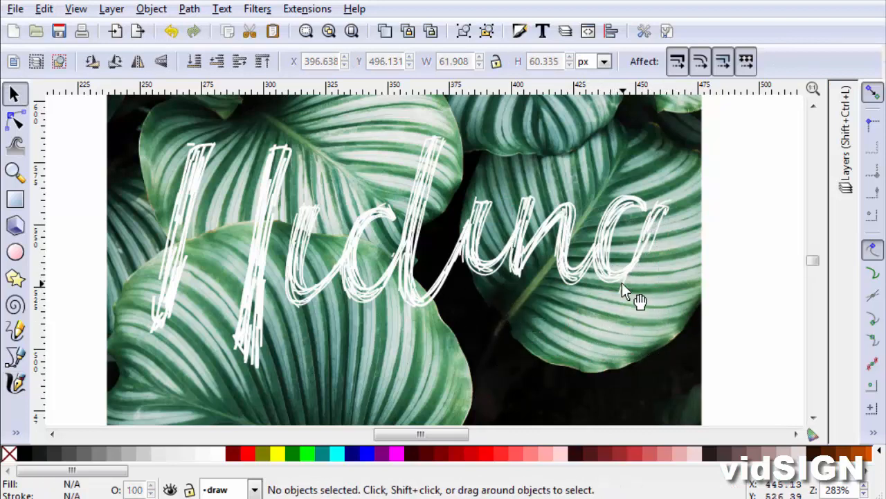
click(651, 259)
click(663, 205)
key(Delete)
click(655, 211)
key(Delete)
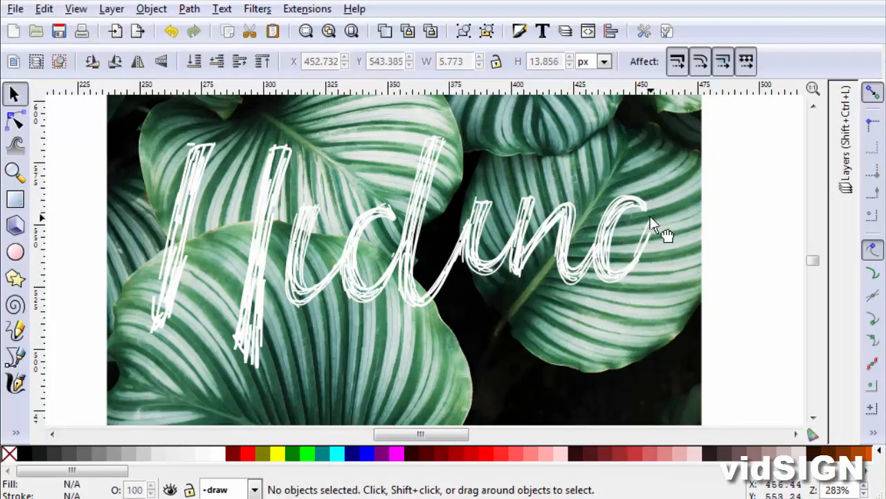
- Try several single-stroke curved descenders for the g and undo each one
click(16, 381)
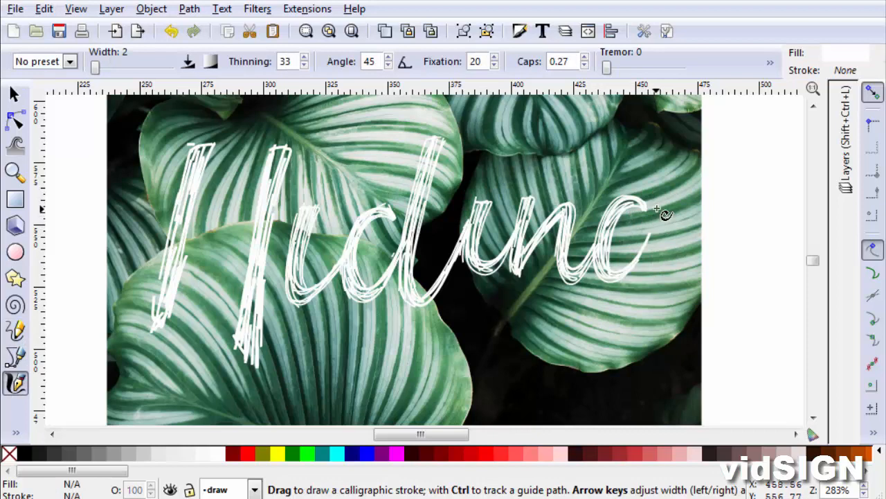
mouse_move(656, 208)
mouse_down()
mouse_move(610, 339)
mouse_move(512, 306)
mouse_move(526, 324)
mouse_up()
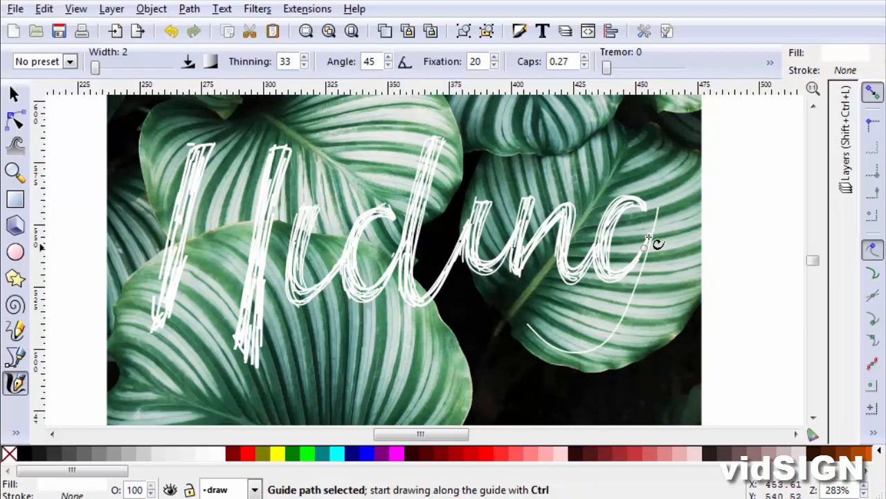
key(ctrl+z)
mouse_move(657, 207)
mouse_down()
mouse_move(655, 222)
mouse_move(513, 309)
mouse_up()
key(ctrl+z)
drag(648, 260, 582, 367)
key(ctrl+z)
- Skew the strokes of the g, the second i and the n slightly to the right
key(s)
drag(722, 178, 574, 315)
drag(543, 257, 596, 344)
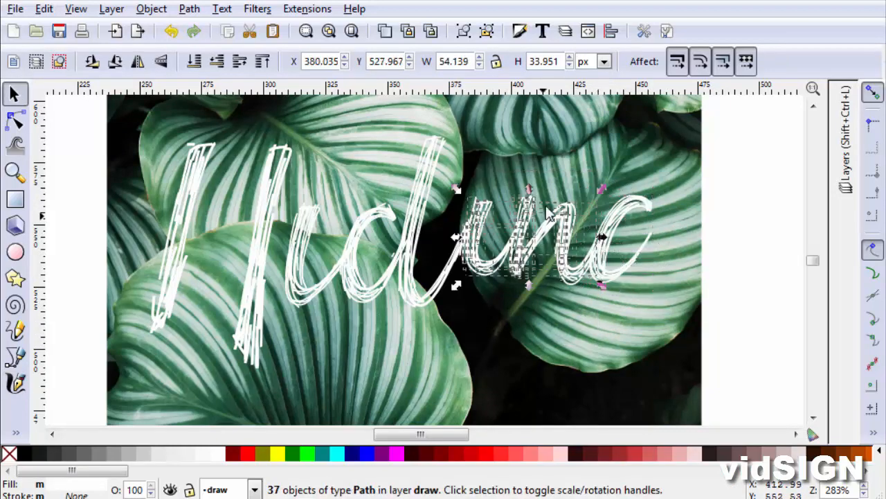
drag(529, 188, 536, 189)
- Select the strokes of the H, first i and d and skew them slightly to the right
drag(135, 123, 481, 422)
drag(311, 123, 536, 177)
click(536, 178)
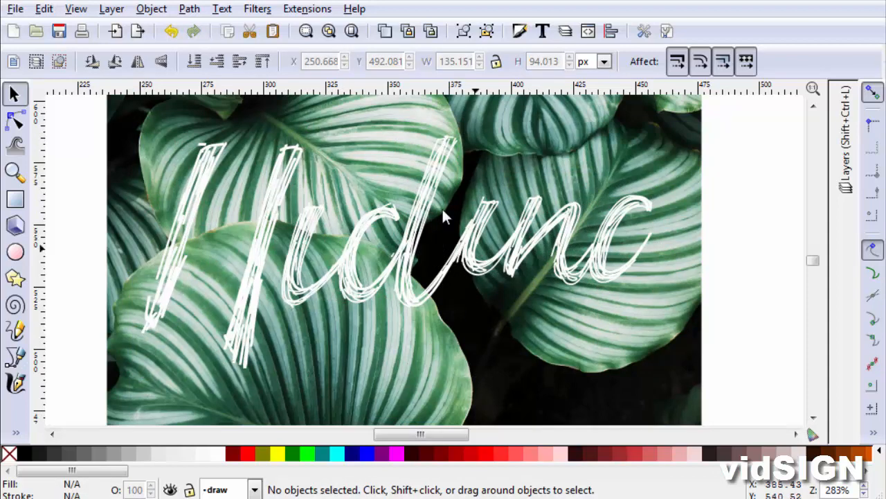
- Move the strokes of the second i, n and g together slightly down and left, closer to the d
drag(462, 177, 688, 358)
drag(601, 248, 588, 264)
click(658, 283)
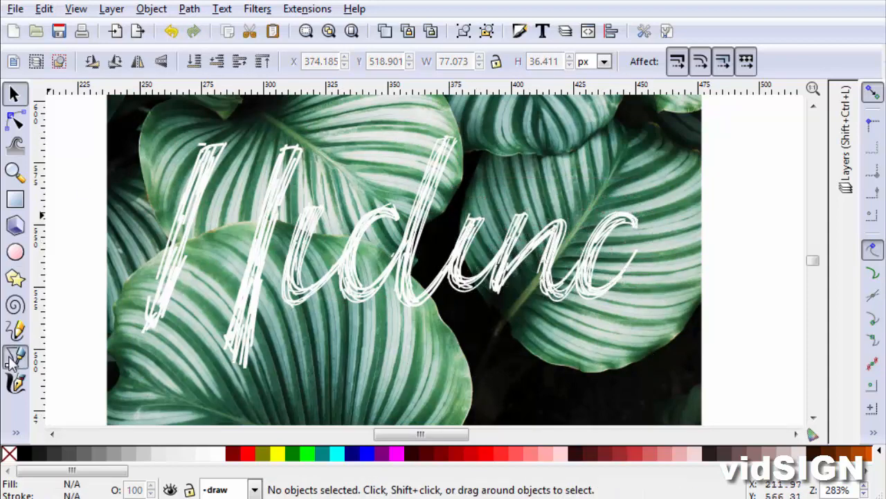
- Draw a curved calligraphic descender below the g, try a wavy underline swash across it and undo the last stroke
double_click(15, 357)
click(706, 172)
click(15, 383)
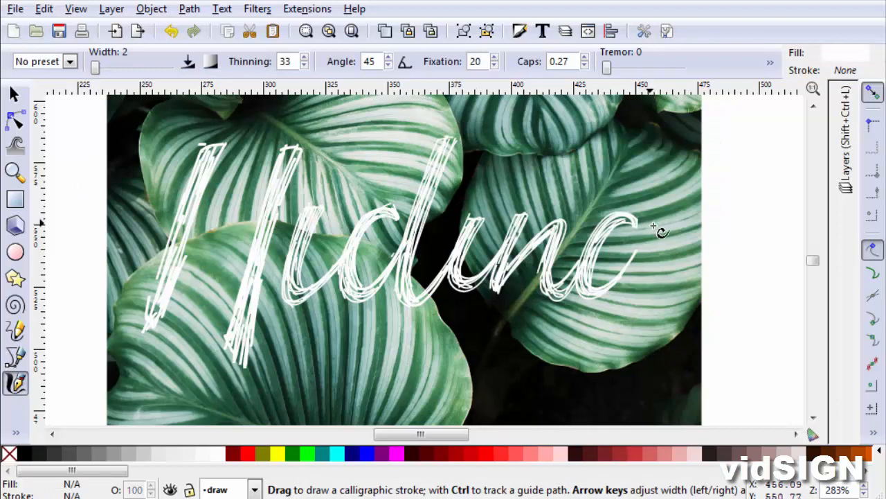
mouse_move(648, 219)
mouse_down()
mouse_move(589, 366)
mouse_move(500, 336)
mouse_up()
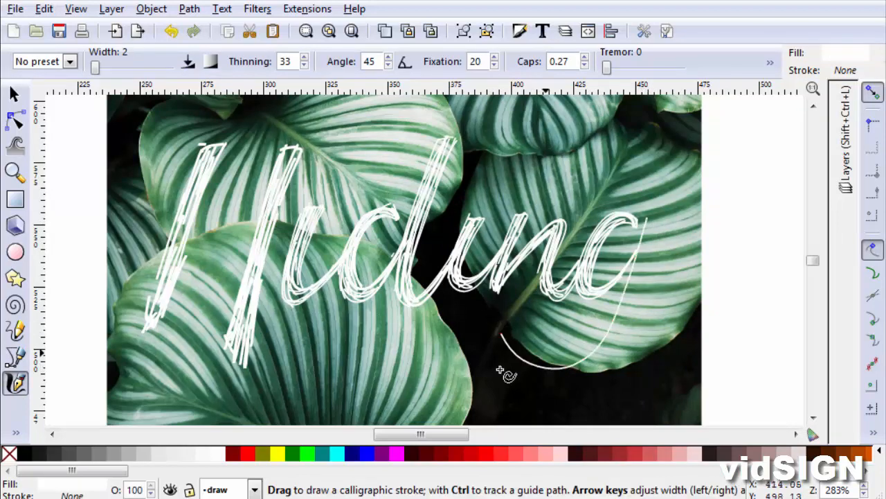
mouse_move(302, 367)
mouse_down()
mouse_move(443, 337)
mouse_move(500, 336)
mouse_move(367, 350)
mouse_move(616, 376)
mouse_up()
key(ctrl+z)
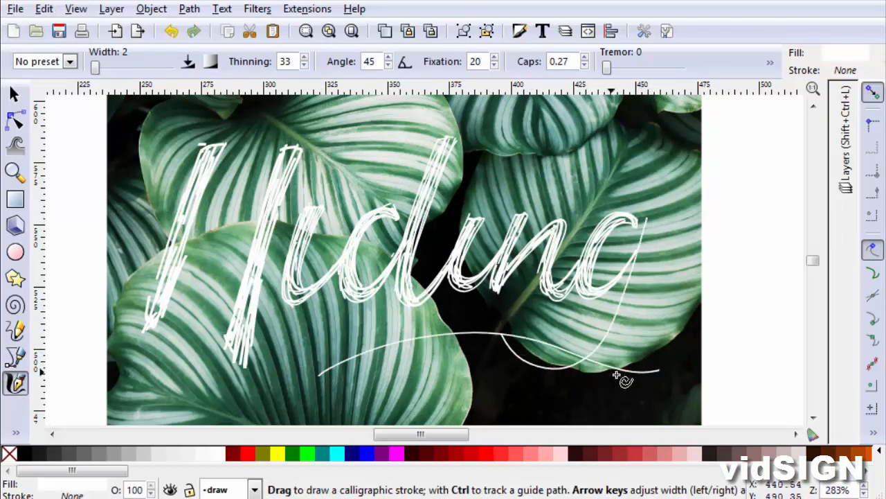
- Build up the g's looping descender and the wavy underline swash beneath the word with layered calligraphic strokes
mouse_move(647, 220)
mouse_down()
mouse_move(590, 366)
mouse_move(527, 372)
mouse_move(567, 372)
mouse_move(546, 386)
mouse_move(606, 355)
mouse_move(645, 262)
mouse_move(606, 350)
mouse_move(614, 327)
mouse_move(585, 370)
mouse_move(526, 378)
mouse_move(508, 346)
mouse_up()
mouse_move(397, 363)
mouse_down()
mouse_move(322, 359)
mouse_move(425, 337)
mouse_move(316, 381)
mouse_move(417, 332)
mouse_move(531, 342)
mouse_move(516, 336)
mouse_move(672, 375)
mouse_move(628, 376)
mouse_move(502, 332)
mouse_move(407, 337)
mouse_up()
drag(320, 367, 318, 372)
mouse_move(408, 332)
mouse_down()
mouse_move(430, 324)
mouse_move(509, 329)
mouse_up()
drag(339, 355, 320, 365)
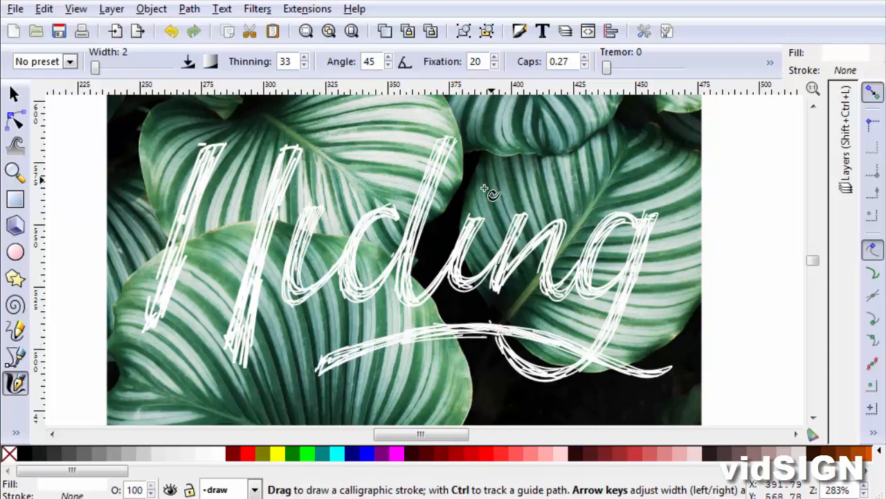
- Add strokes to the d's bowl and the H's left stem, and draw a slanted dot over the second i
drag(389, 209, 414, 227)
mouse_move(485, 168)
mouse_down()
mouse_move(490, 197)
mouse_move(482, 190)
mouse_move(498, 175)
mouse_up()
click(770, 63)
mouse_move(803, 103)
click(615, 207)
drag(211, 154, 181, 225)
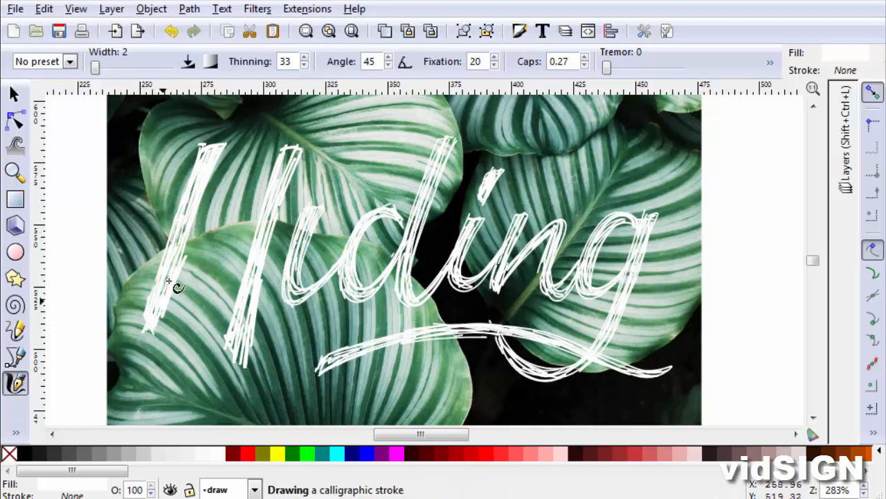
drag(169, 281, 155, 315)
- Try a slanted crossbar through the H's stems and undo its strokes
mouse_move(257, 220)
mouse_down()
mouse_move(171, 251)
mouse_move(138, 287)
mouse_move(230, 222)
mouse_move(253, 219)
mouse_up()
mouse_move(132, 291)
mouse_down()
mouse_move(182, 256)
mouse_move(263, 230)
mouse_up()
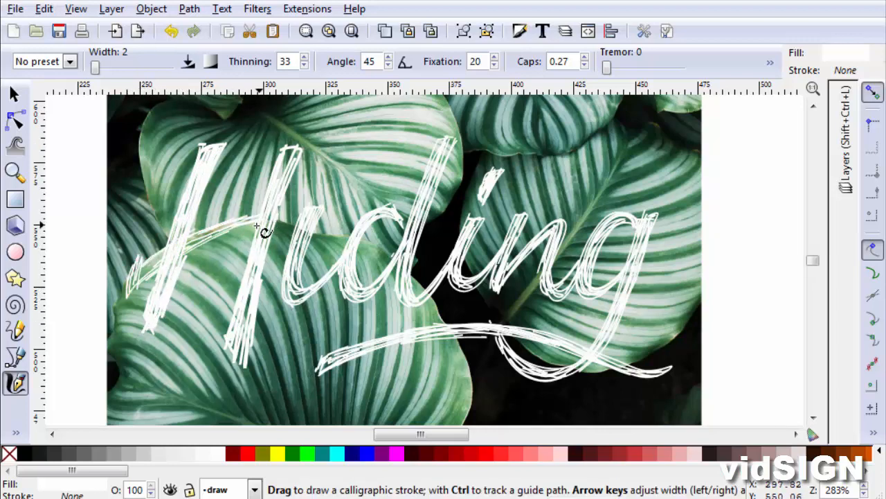
key(ctrl+z)
key(ctrl+z)
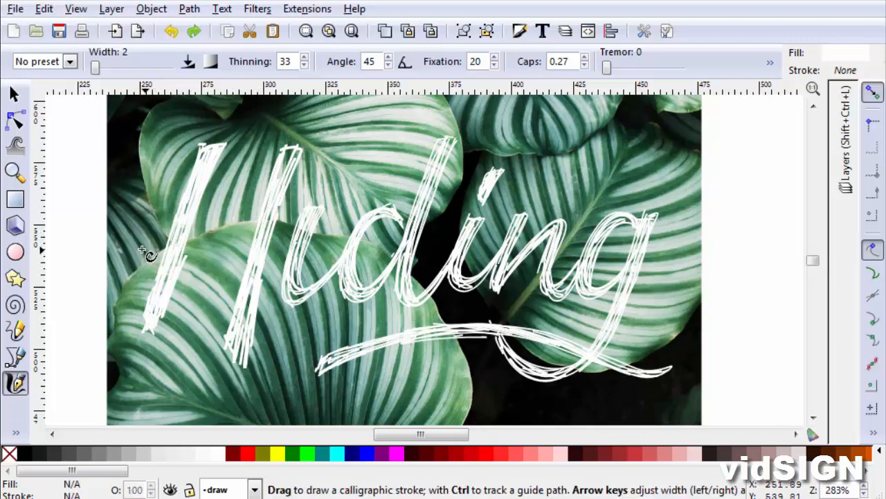
- Draw an arched crossbar through both stems of the H and thicken it with layered strokes
drag(140, 239, 267, 228)
mouse_move(139, 267)
mouse_down()
mouse_move(256, 221)
mouse_move(198, 228)
mouse_move(256, 224)
mouse_up()
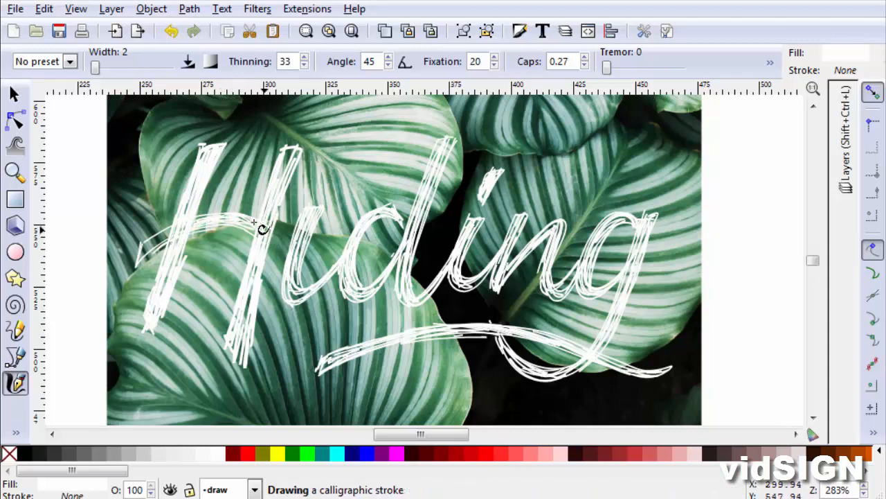
drag(172, 229, 140, 261)
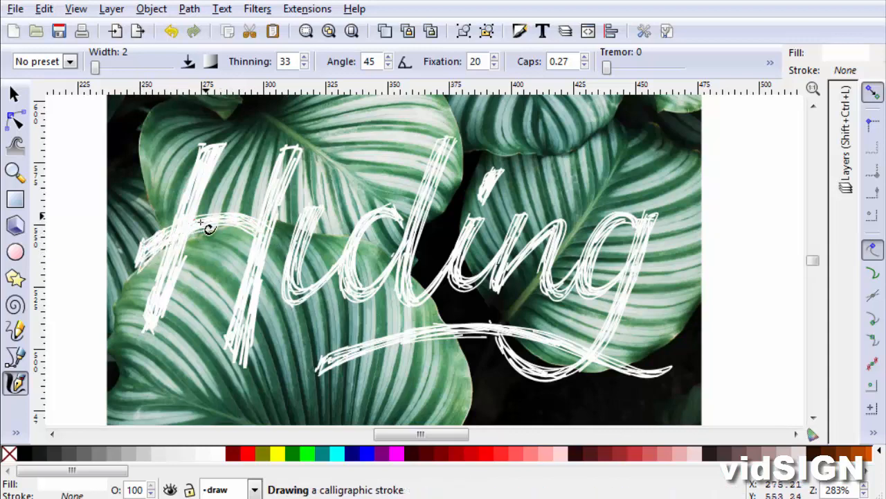
drag(260, 232, 139, 256)
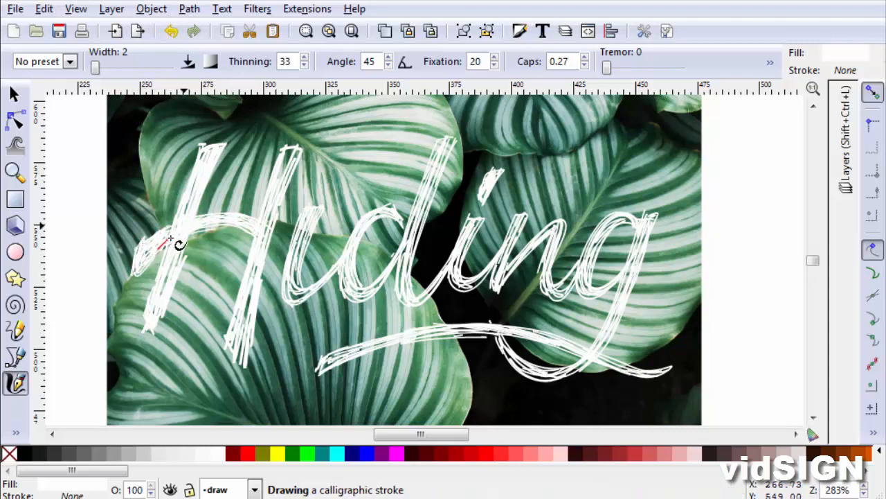
drag(255, 220, 258, 223)
- Dot the first i and thicken the d and the first i's body with extra calligraphic strokes
mouse_move(307, 188)
mouse_down()
mouse_move(336, 164)
mouse_move(343, 185)
mouse_up()
mouse_move(420, 173)
mouse_down()
mouse_move(412, 294)
mouse_move(450, 144)
mouse_move(403, 274)
mouse_up()
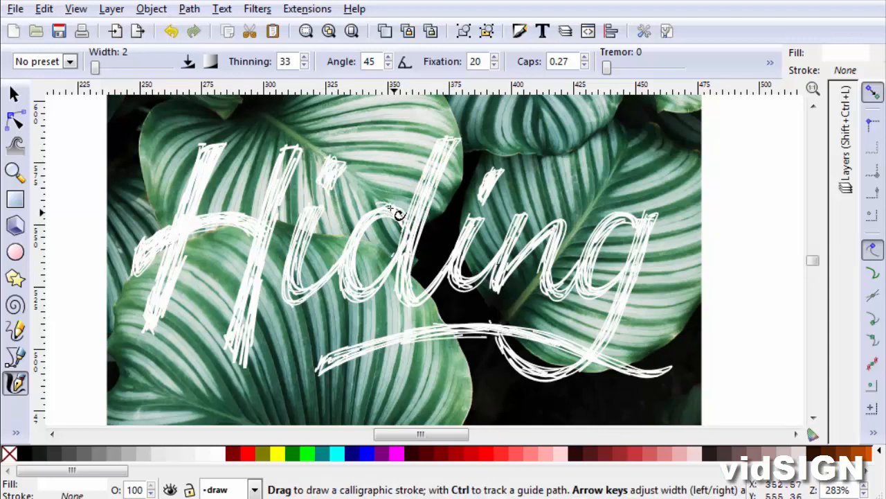
drag(374, 204, 341, 289)
drag(389, 210, 358, 262)
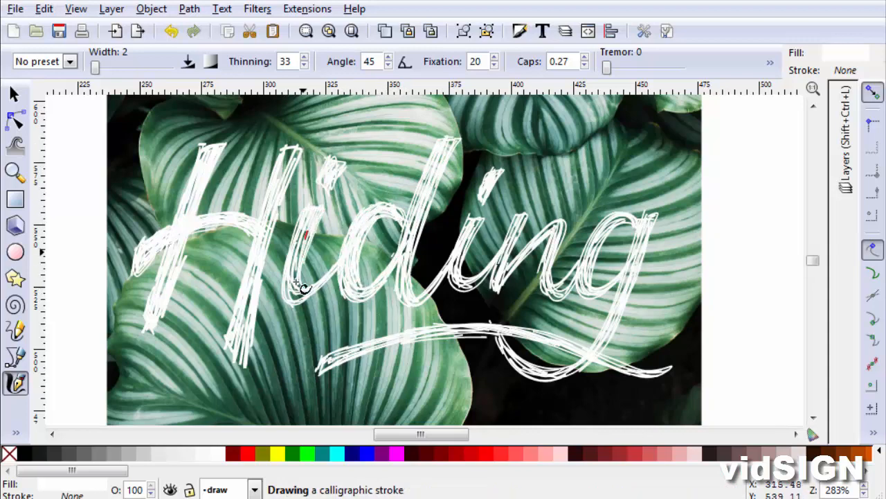
drag(305, 233, 297, 302)
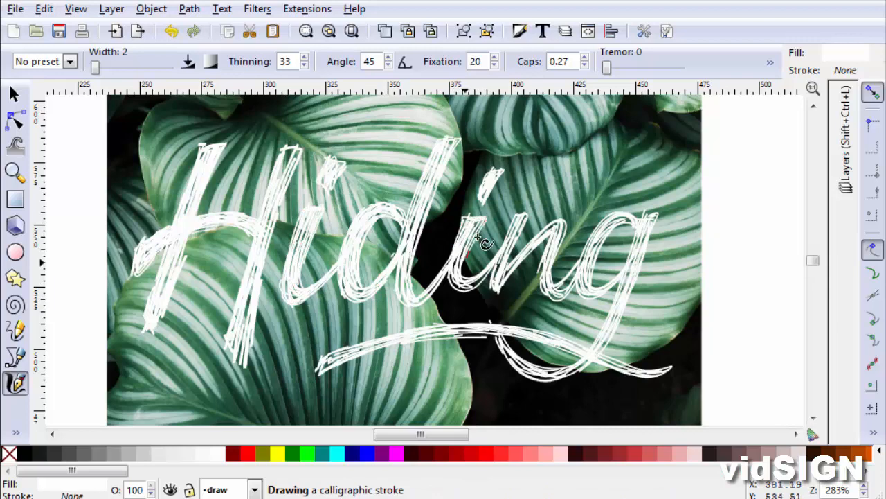
- Thicken the second i and the n with additional calligraphic strokes
mouse_move(453, 250)
mouse_down()
mouse_move(453, 284)
mouse_move(511, 247)
mouse_up()
mouse_move(511, 259)
mouse_down()
mouse_move(532, 215)
mouse_move(495, 301)
mouse_up()
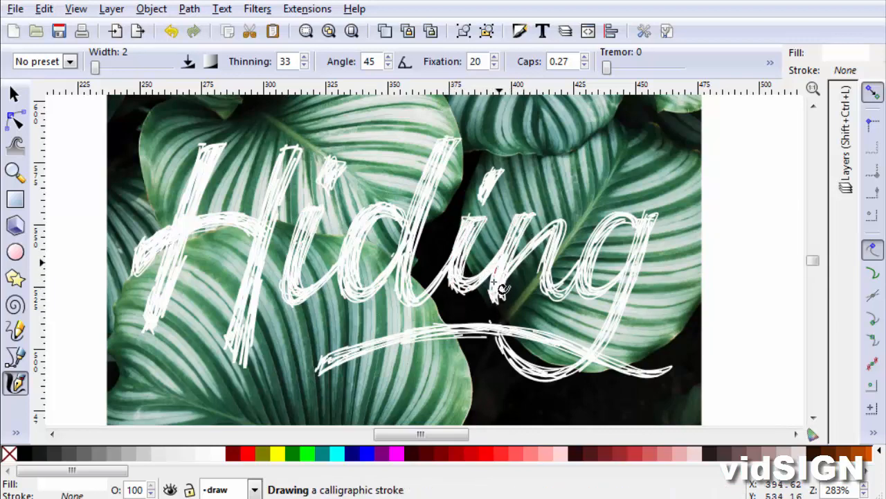
mouse_move(510, 270)
mouse_down()
mouse_move(556, 230)
mouse_move(543, 261)
mouse_up()
drag(554, 292, 582, 270)
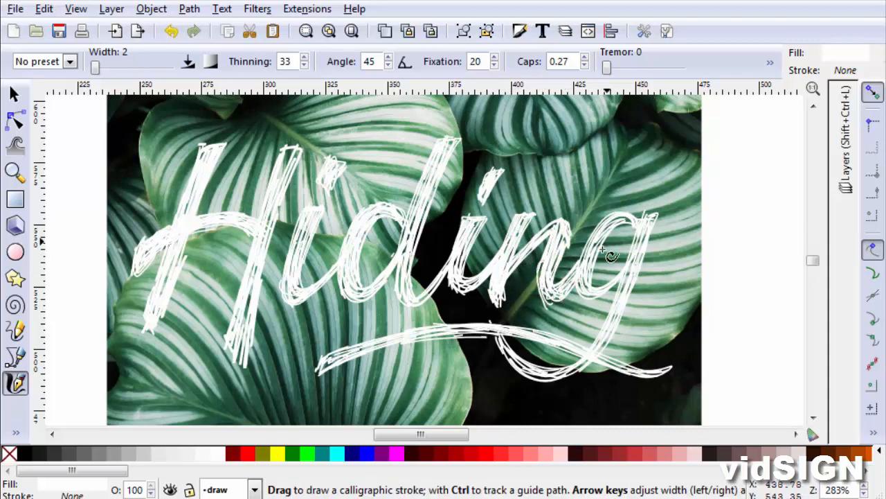
- Thicken the g, its descender with the underline swash, and the second i's dot with more strokes
mouse_move(647, 227)
mouse_down()
mouse_move(594, 272)
mouse_move(630, 219)
mouse_move(601, 242)
mouse_move(589, 269)
mouse_move(600, 297)
mouse_move(645, 250)
mouse_move(630, 269)
mouse_move(658, 220)
mouse_move(576, 359)
mouse_move(592, 355)
mouse_move(547, 376)
mouse_move(502, 342)
mouse_up()
mouse_move(315, 396)
mouse_down()
mouse_move(326, 365)
mouse_move(377, 350)
mouse_move(358, 356)
mouse_up()
mouse_move(497, 339)
mouse_down()
mouse_move(551, 353)
mouse_move(513, 322)
mouse_move(559, 349)
mouse_move(627, 369)
mouse_up()
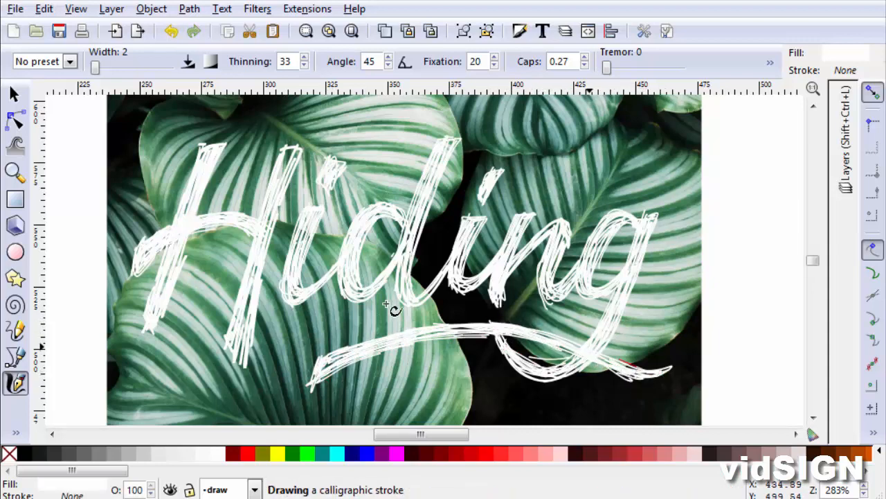
mouse_move(478, 201)
mouse_down()
mouse_move(486, 172)
mouse_move(481, 177)
mouse_move(502, 168)
mouse_move(476, 182)
mouse_move(477, 205)
mouse_move(485, 182)
mouse_up()
- Fill the gaps in the H's right stem and the foot of its left stem with more strokes
drag(284, 147, 277, 189)
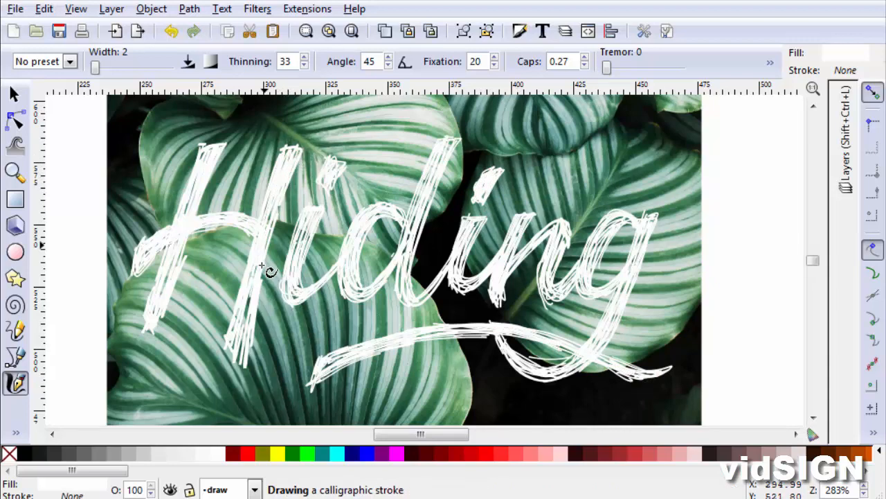
drag(243, 336, 287, 167)
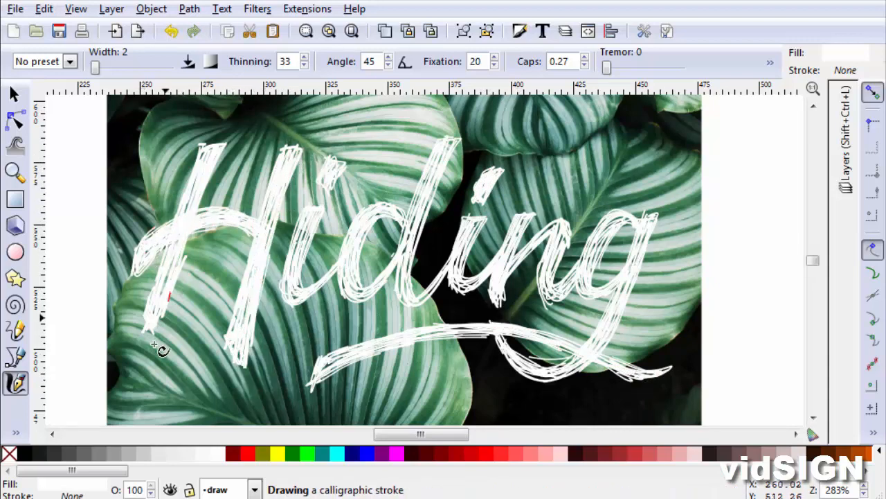
drag(159, 338, 157, 336)
- Examine the whole lettering against the full leaf photo
click(16, 172)
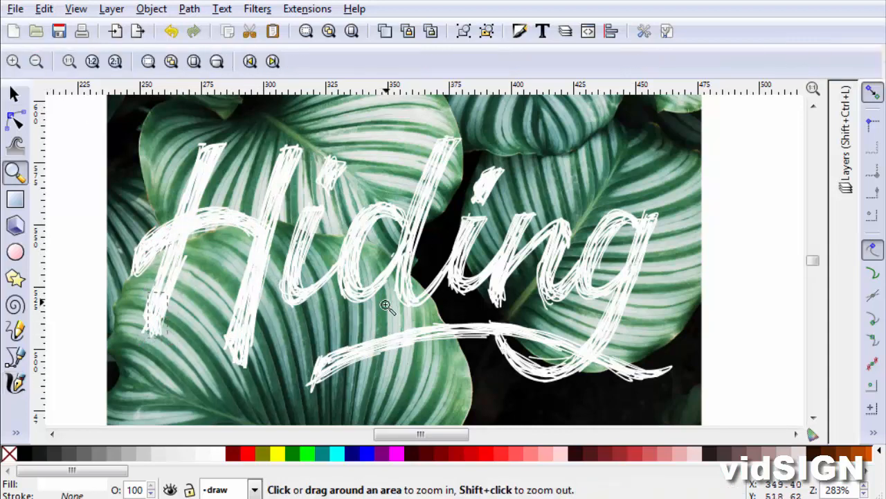
shift+click(432, 334)
shift+click(432, 334)
shift+click(433, 335)
shift+click(433, 334)
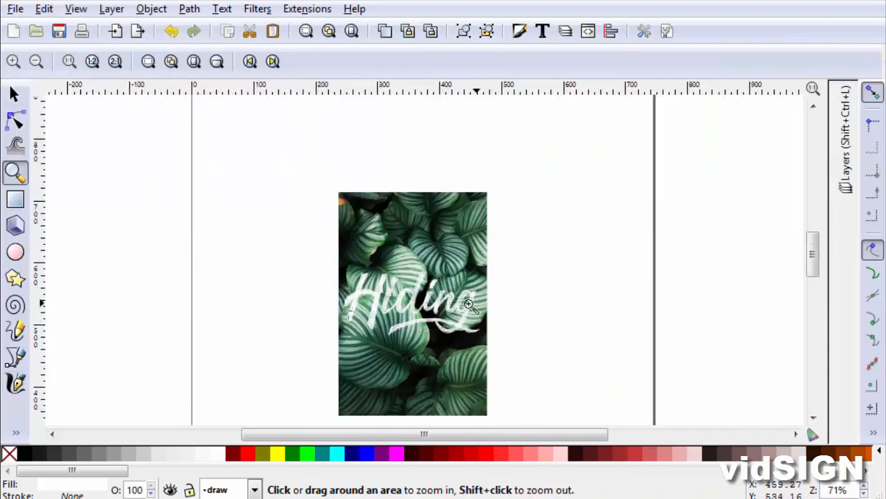
key(space)
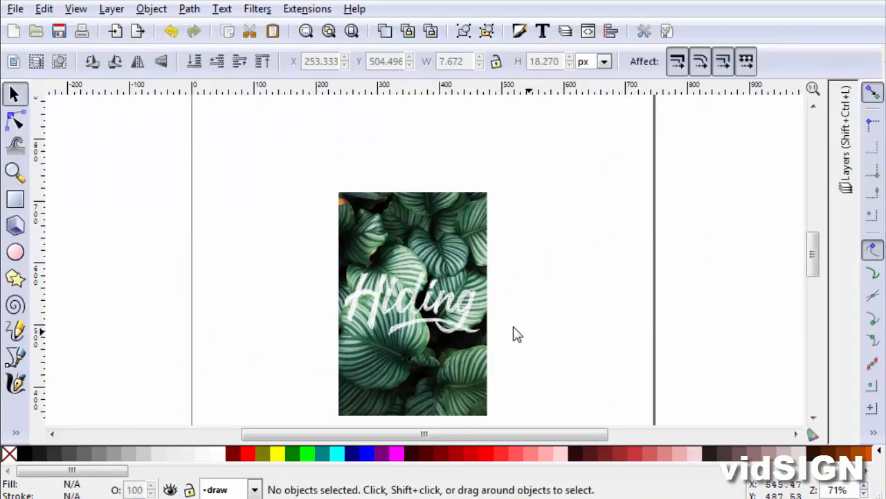
drag(516, 355, 518, 353)
key(space)
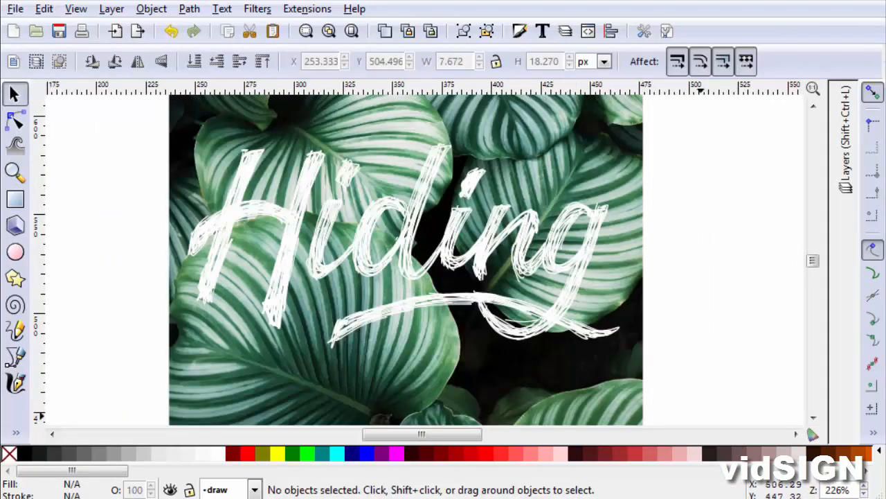
- Lock the draw layer and add a new layer named vector above it
click(842, 147)
drag(195, 176, 347, 363)
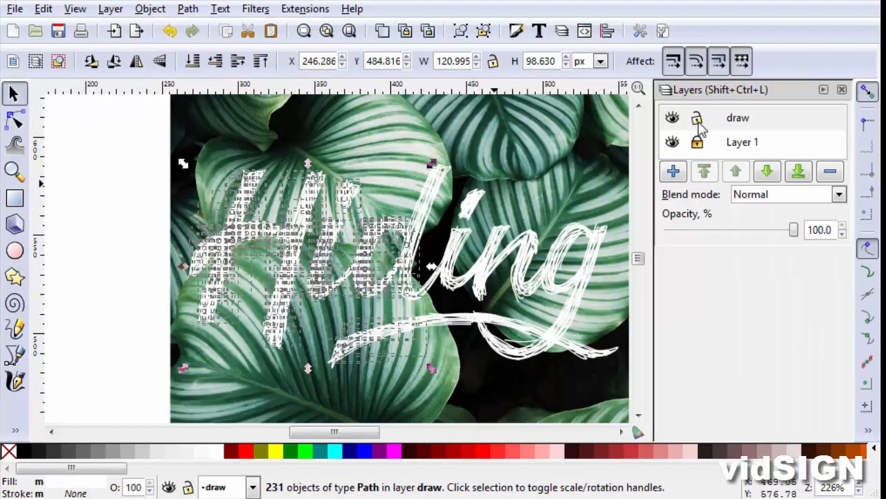
click(738, 118)
click(673, 171)
text(vector)
key(Return)
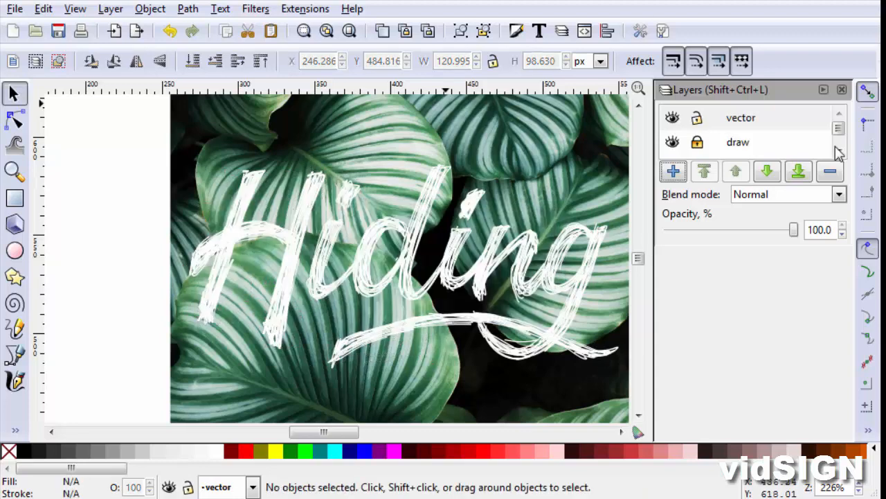
- Lower the draw layer's opacity to 43.4%
click(738, 170)
click(738, 142)
click(723, 321)
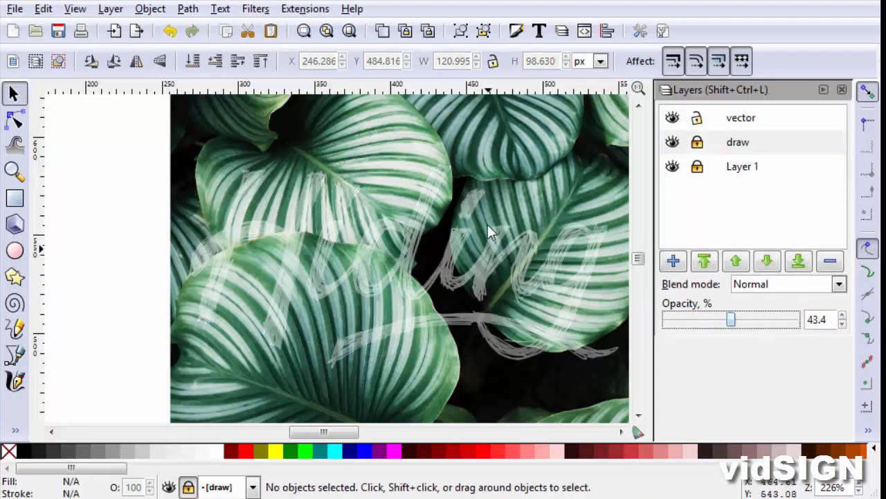
- Trace both stems of the H as closed Bezier outlines on the vector layer
key(z)
drag(155, 147, 325, 338)
key(b)
key(ctrl+Page_Up)
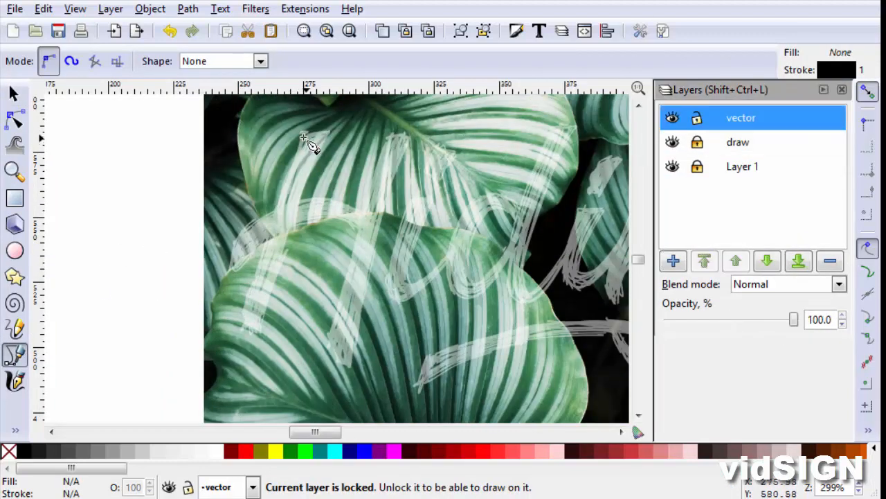
click(302, 134)
click(302, 134)
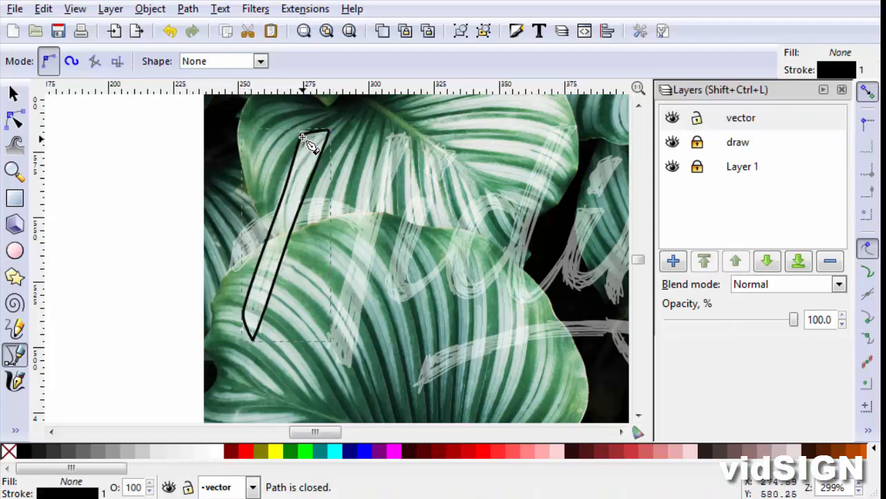
click(384, 140)
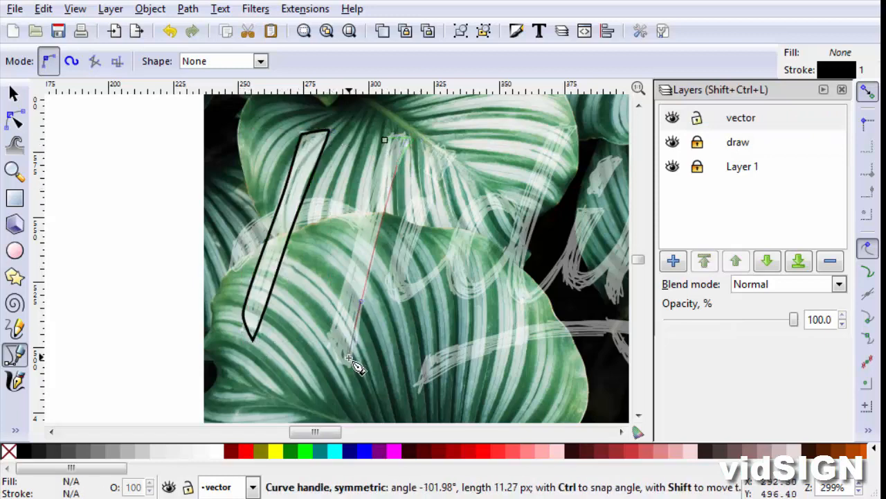
drag(384, 139, 387, 139)
- Trace the H's arched crossbar as a closed Bezier outline and refine its nodes
click(361, 237)
drag(250, 222, 232, 228)
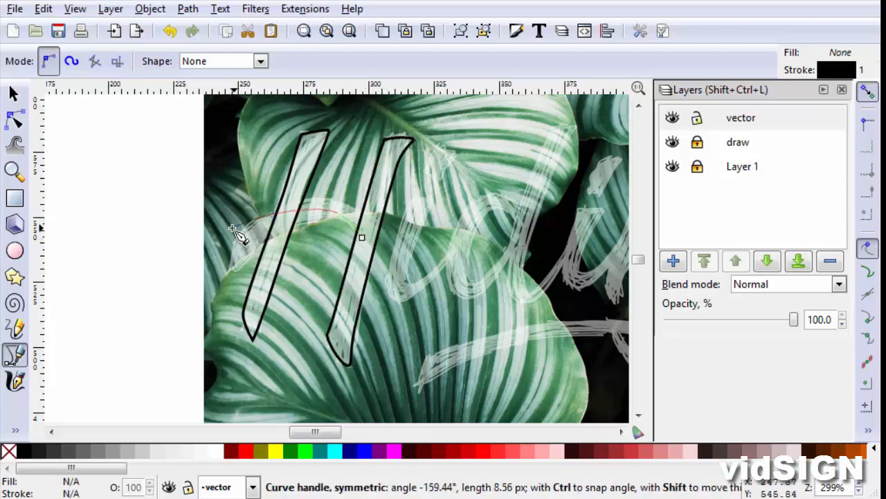
click(362, 238)
key(n)
click(333, 215)
key(s)
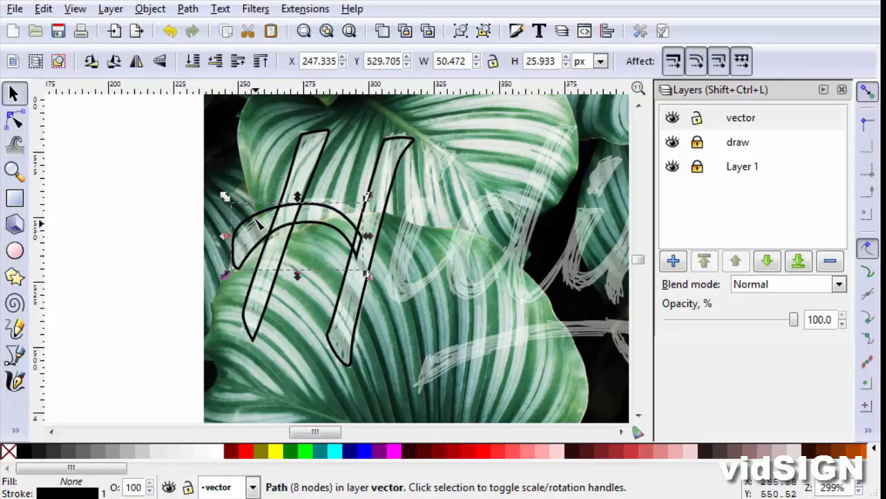
key(Escape)
- Adjust the curve handle near the top of the H's right stem outline to reshape its right edge
scroll(275, 272, right, 3)
double_click(274, 271)
drag(319, 173, 323, 195)
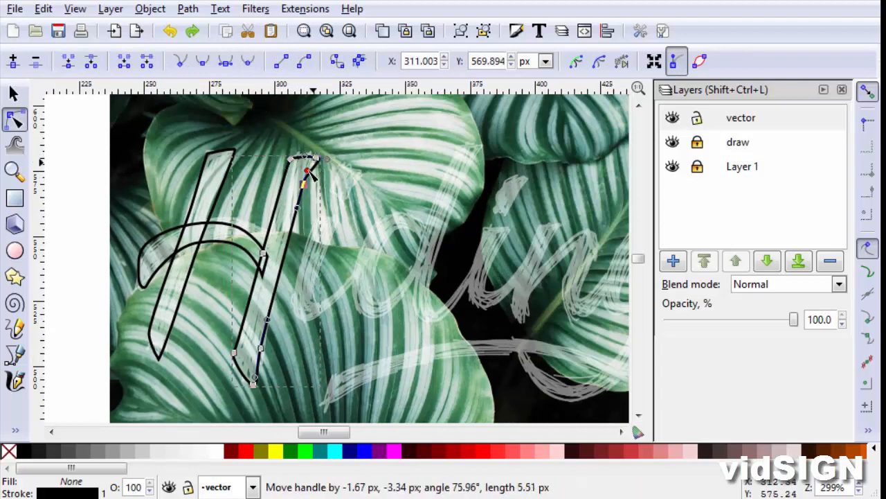
- Trace the body of the first i as a closed, curved Bezier outline
key(p)
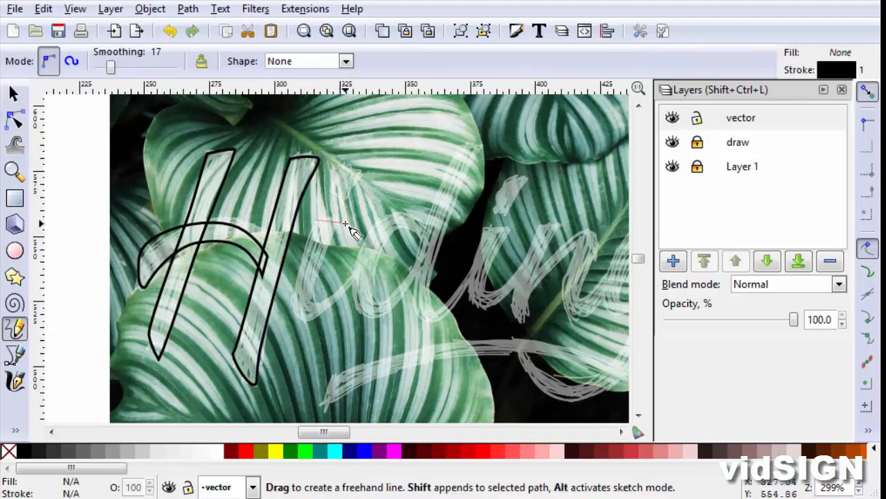
key(s)
click(16, 355)
key(z)
drag(274, 143, 497, 335)
key(s)
click(15, 355)
click(226, 223)
drag(256, 222, 264, 230)
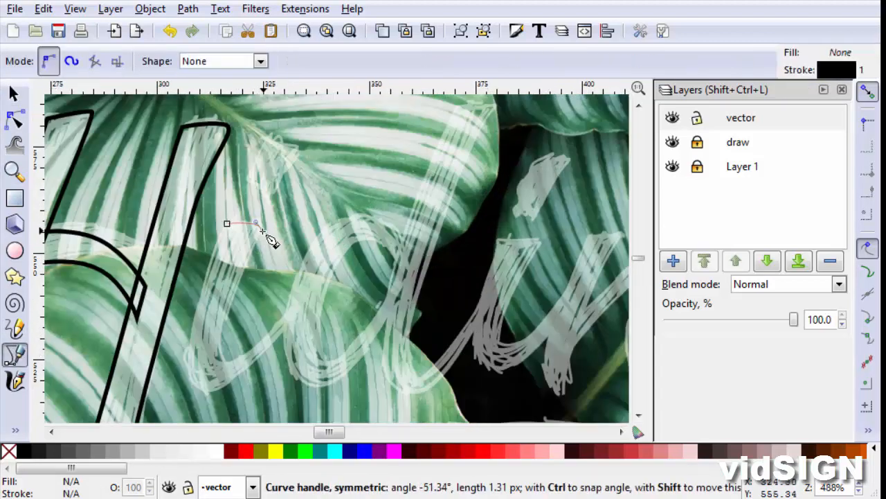
click(227, 224)
scroll(236, 207, right, 2)
scroll(235, 208, up, 1)
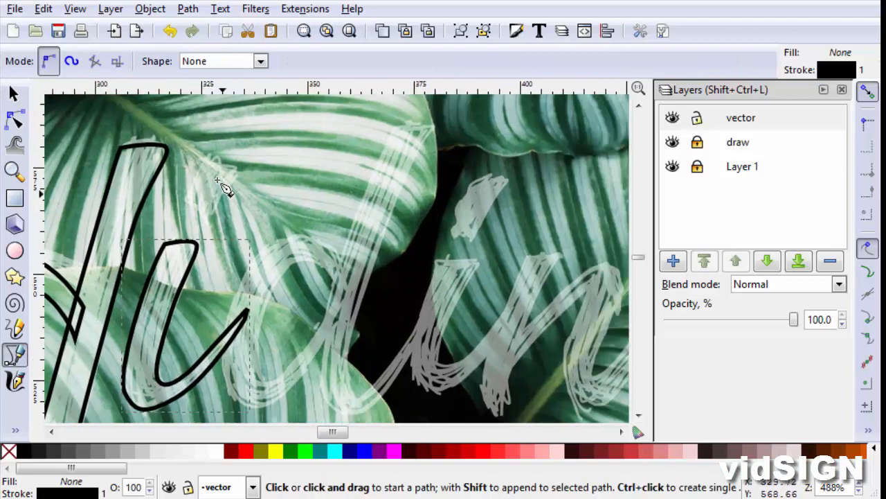
- Trace the dot of the first i and the bowl of the d as closed Bezier outlines
drag(206, 207, 206, 209)
click(199, 221)
click(181, 199)
click(202, 159)
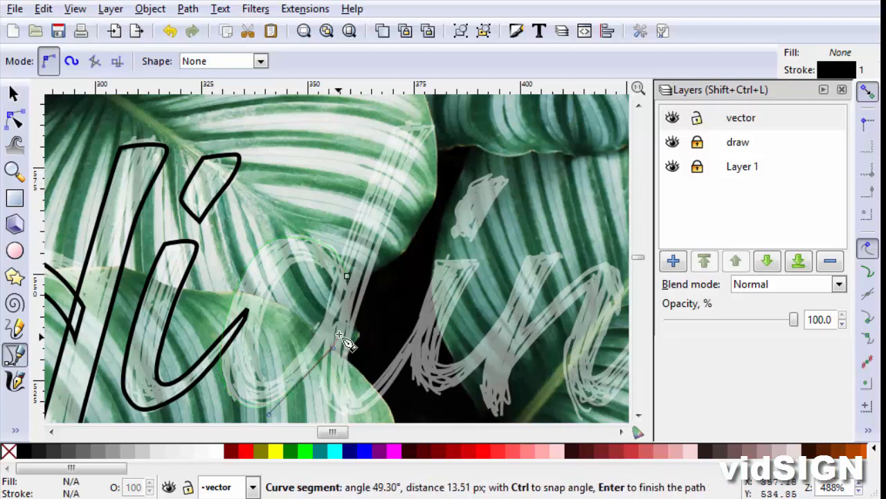
drag(313, 259, 315, 262)
click(348, 277)
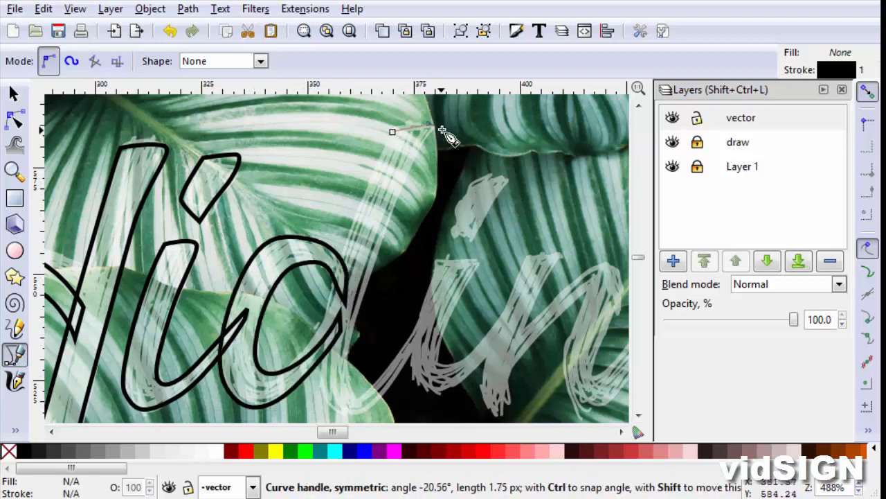
drag(442, 131, 442, 130)
key(Return)
key(space)
key(ctrl+z)
key(space)
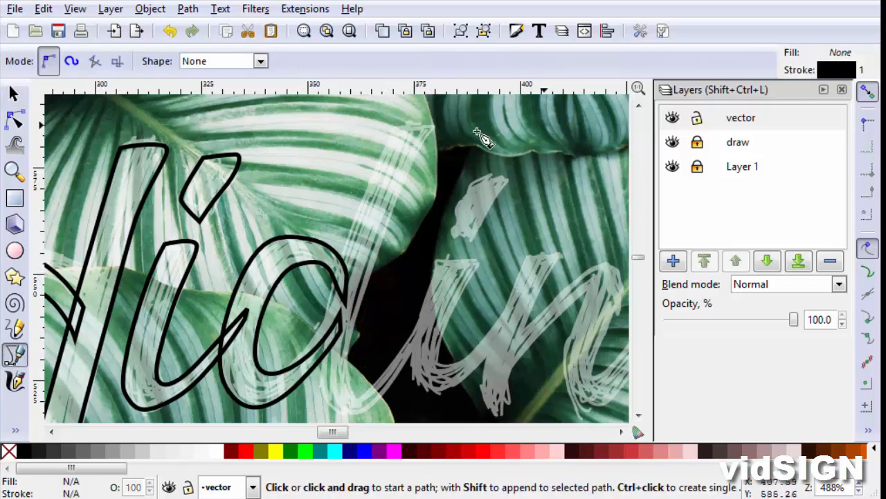
- Trace the d's tall stem and curved foot as a closed Bezier outline
drag(379, 189, 379, 189)
click(391, 130)
scroll(409, 257, right, 2)
- Trace the body and the dot of the second i as closed Bezier outlines
click(381, 249)
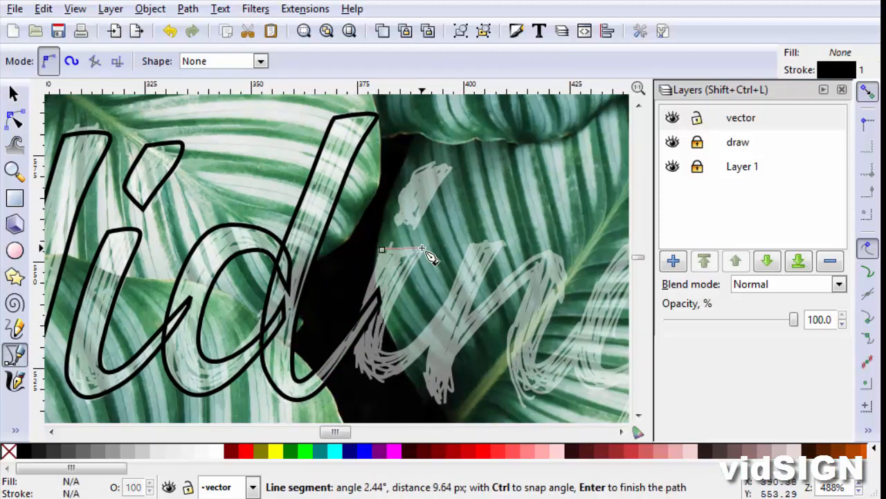
drag(354, 336, 354, 337)
key(Return)
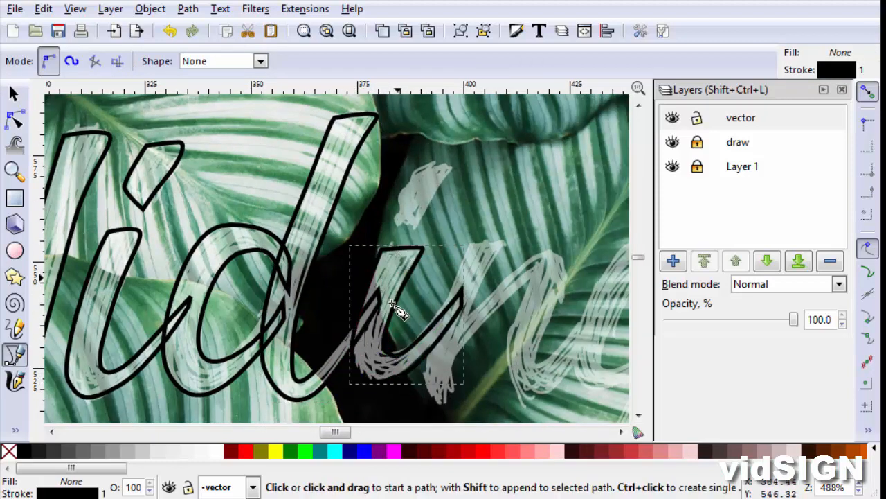
click(413, 169)
scroll(425, 245, right, 2)
- Trace the n's first stem and its arched second stroke as closed Bezier outlines
click(425, 245)
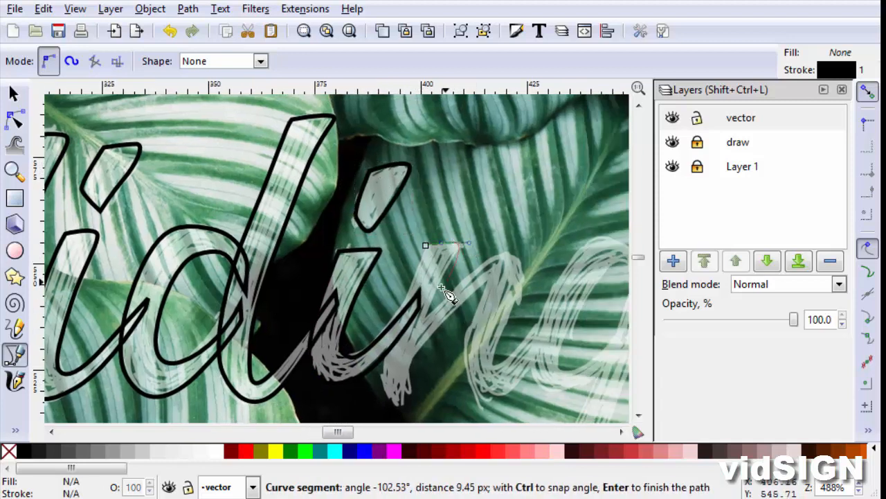
click(425, 245)
drag(462, 300, 408, 279)
click(371, 297)
drag(440, 236, 458, 227)
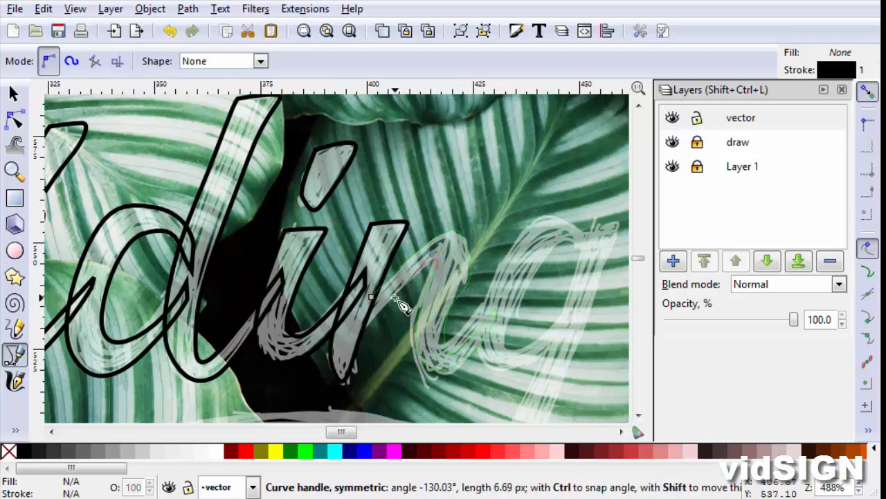
drag(403, 307, 406, 312)
- Refine the node on the outer right edge of the n's arch
key(n)
click(464, 278)
scroll(464, 278, right, 2)
scroll(464, 279, down, 1)
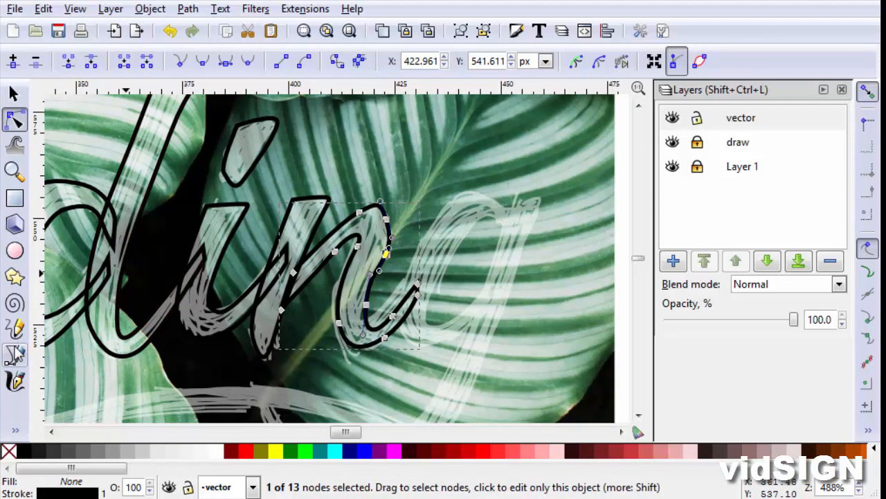
- Trace the bowl of the g as a closed, curved Bezier outline
click(15, 353)
click(512, 239)
drag(489, 202, 464, 188)
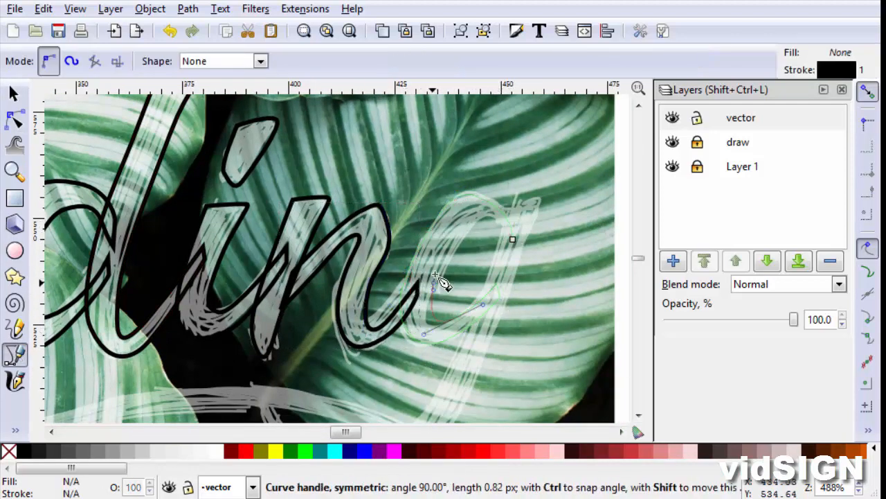
click(511, 241)
- Trace the g's long descending stroke with its hooked tail as a closed Bezier outline
scroll(502, 161, down, 3)
scroll(502, 161, right, 1)
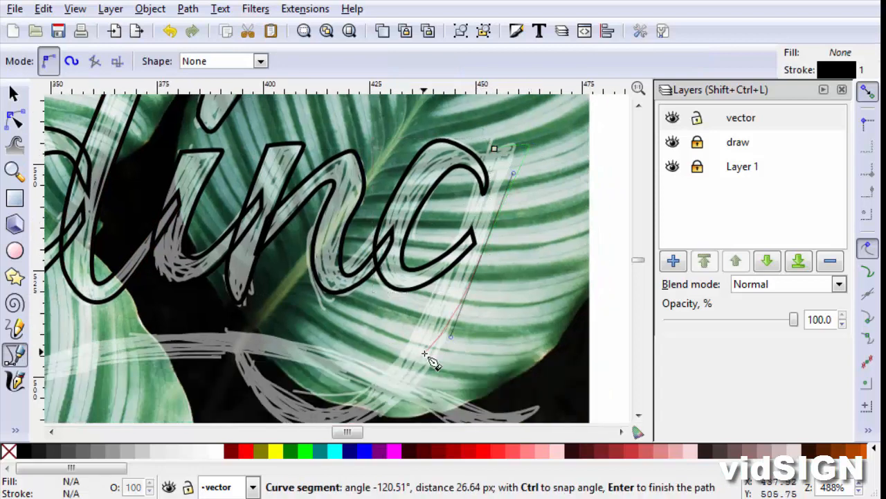
scroll(425, 353, down, 3)
scroll(425, 353, left, 1)
click(439, 319)
drag(426, 268, 465, 197)
scroll(478, 145, up, 3)
scroll(478, 146, right, 1)
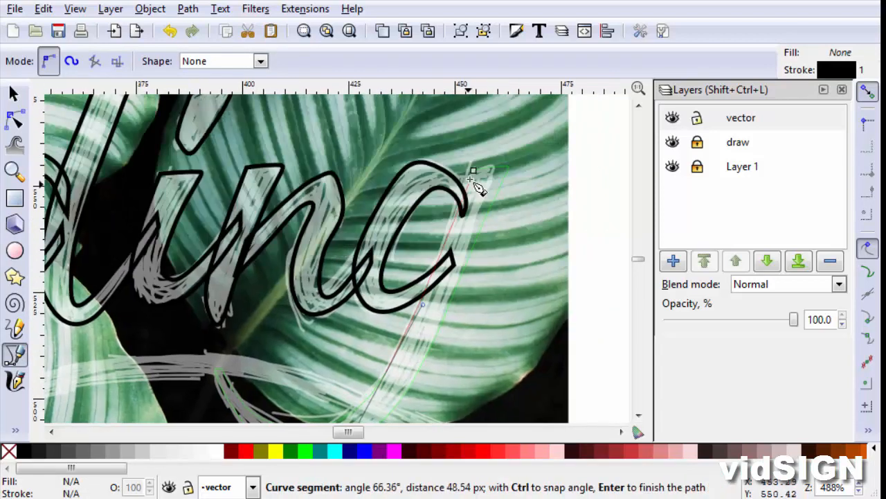
click(473, 169)
click(508, 165)
- Trace the underline swash beneath the word as a closed, curved Bezier outline
scroll(323, 303, down, 2)
scroll(322, 303, left, 2)
scroll(321, 305, down, 1)
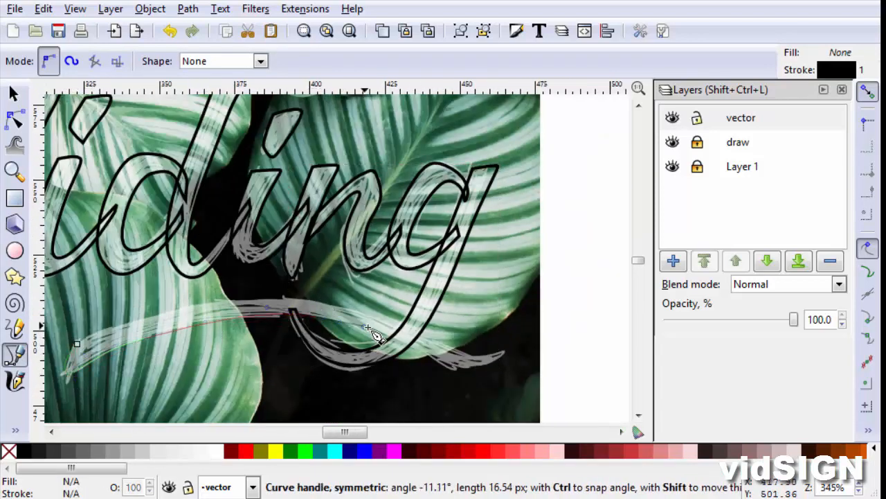
drag(265, 292, 257, 292)
drag(77, 344, 23, 370)
key(space)
- Select all the traced lettering paths and fill them with white
scroll(279, 258, left, 3)
scroll(279, 258, up, 1)
scroll(279, 258, down, 1)
scroll(281, 262, down, 1)
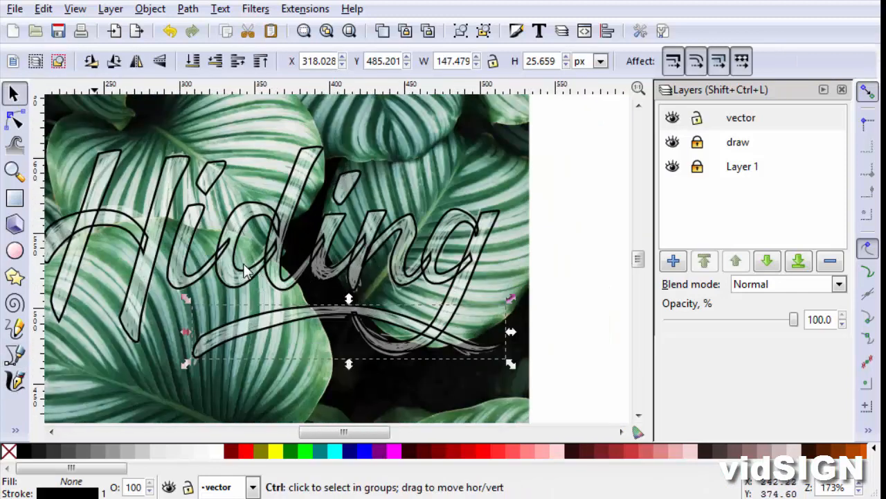
click(15, 171)
drag(77, 164, 502, 361)
click(14, 93)
drag(53, 123, 585, 380)
click(215, 451)
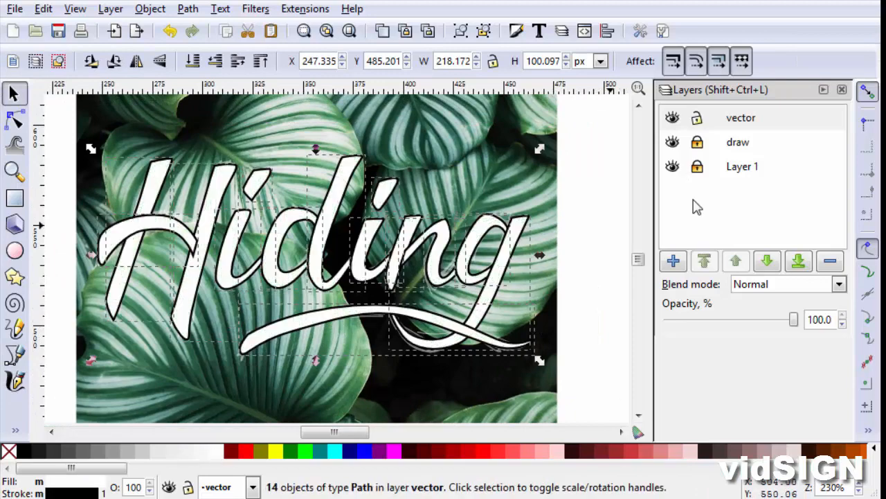
- Remove the stroke from the lettering and hide the draw layer
right_click(81, 492)
click(127, 488)
click(673, 143)
click(597, 181)
scroll(293, 280, left, 1)
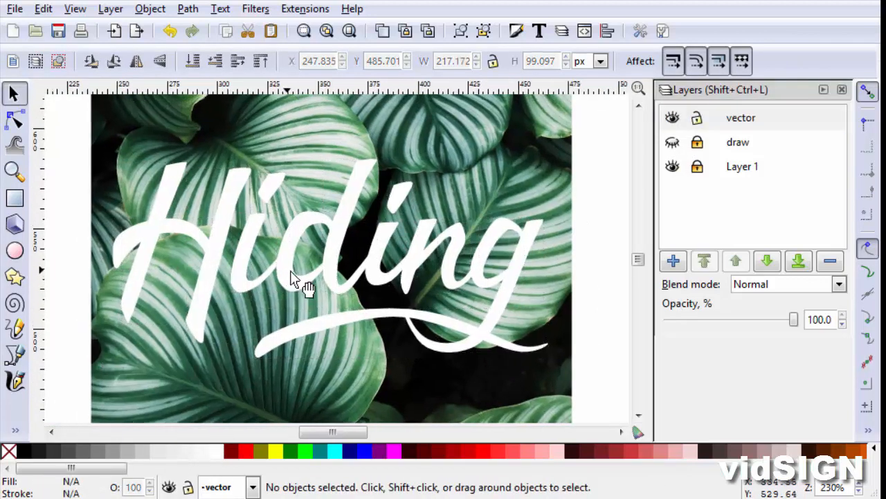
scroll(388, 256, right, 1)
scroll(477, 230, left, 1)
click(14, 171)
drag(119, 155, 577, 393)
click(14, 93)
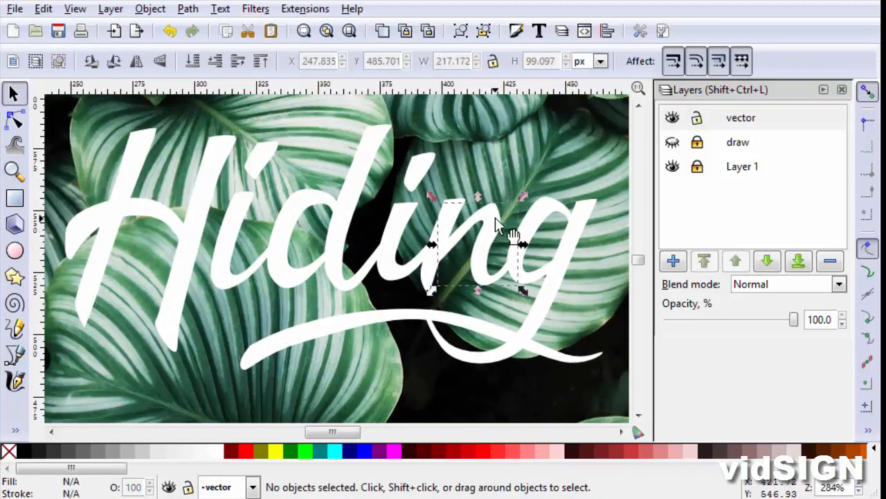
- Open the Fill and Stroke settings, collapse them together with the Layers dialog, and keep the letter strokes selected
scroll(440, 294, down, 2)
scroll(436, 277, up, 1)
drag(116, 161, 568, 338)
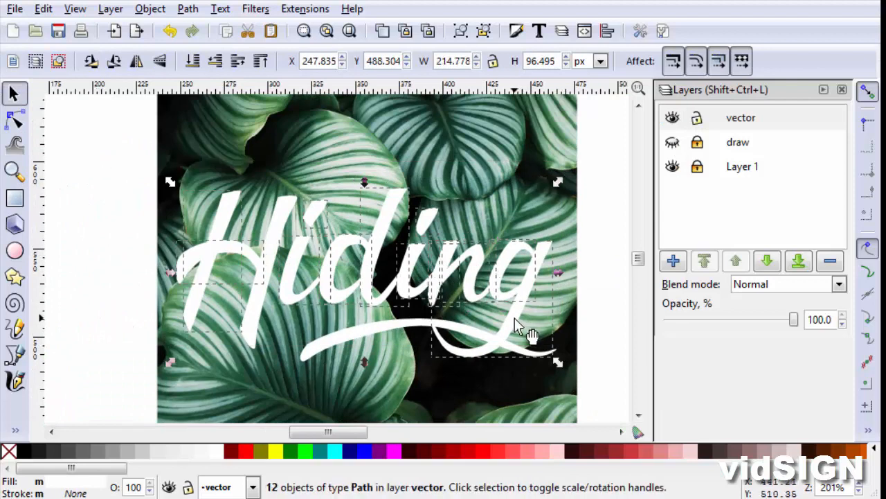
click(823, 89)
click(157, 10)
click(166, 32)
click(785, 89)
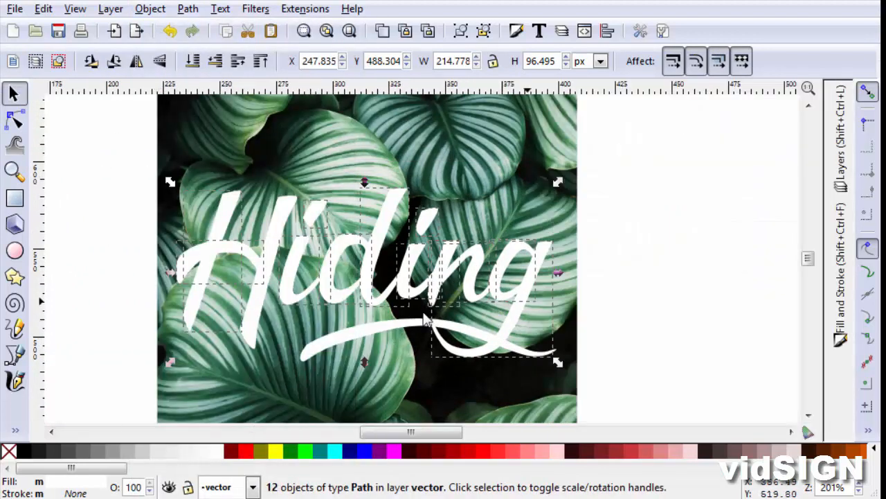
- Duplicate the letter strokes, try the copy in dark red beside the photo, and undo the move and recolouring
key(ctrl+d)
mouse_move(410, 300)
mouse_down()
mouse_move(601, 273)
mouse_move(781, 187)
mouse_up()
click(408, 451)
drag(137, 160, 582, 393)
click(552, 318)
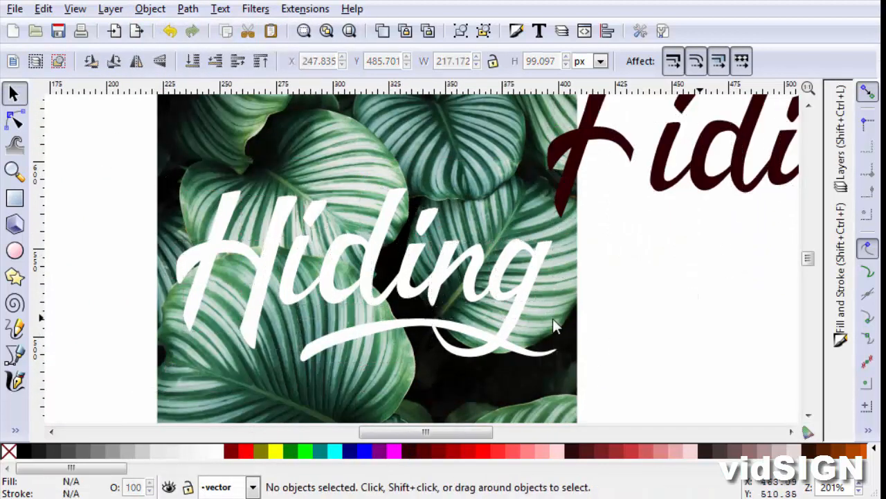
key(ctrl+z)
key(ctrl+z)
key(ctrl+z)
- Select the whole lettering and show its stroke style settings
drag(115, 160, 583, 392)
click(841, 270)
click(708, 118)
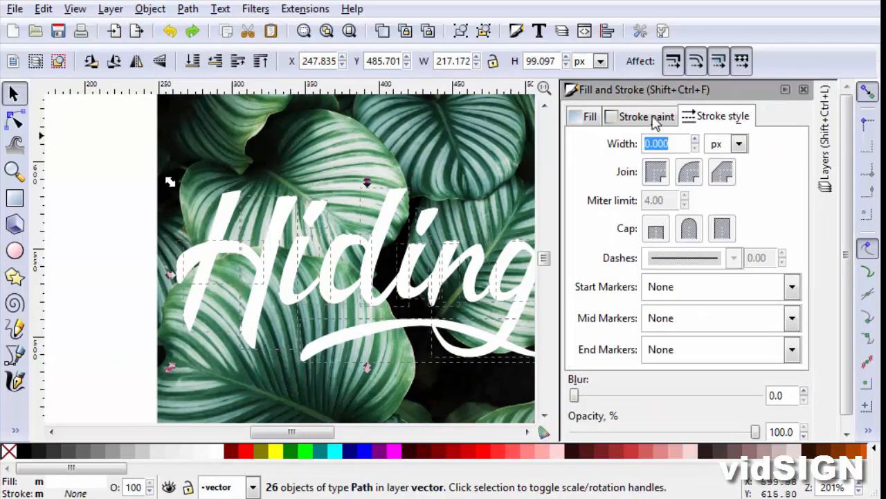
- Try a solid stroke with a width of 2 on the g's descending stroke, and undo it
drag(511, 237, 452, 230)
click(478, 222)
click(492, 234)
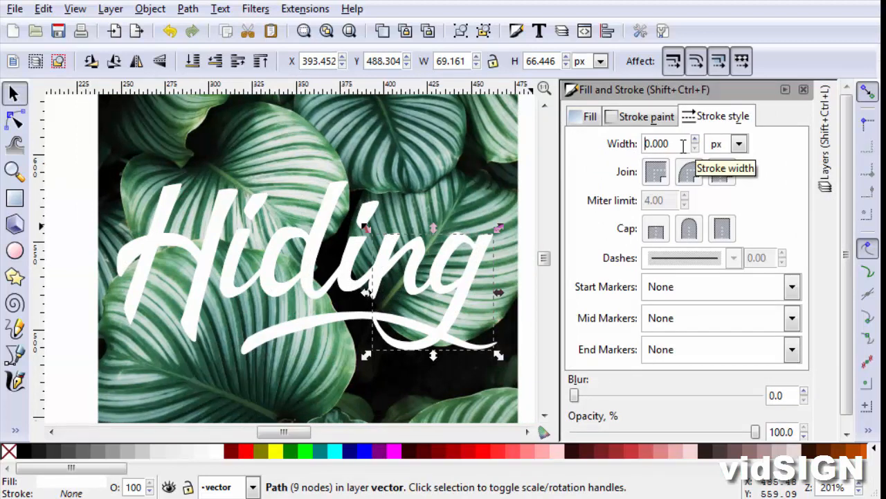
click(647, 117)
click(614, 149)
click(718, 116)
double_click(682, 144)
text(2)
key(Return)
key(ctrl+z)
key(ctrl+z)
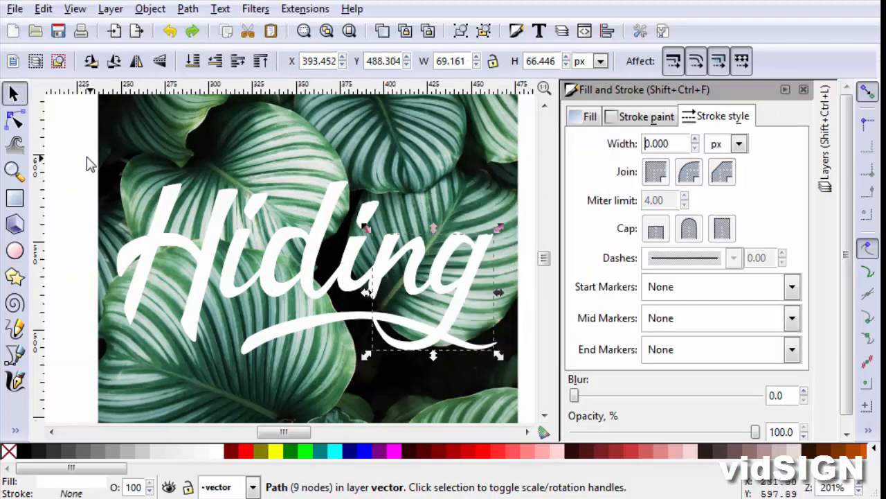
- Try a solid stroke on the whole lettering with percent and point width units, and remove the stroke
drag(86, 158, 521, 388)
click(646, 117)
click(613, 149)
click(706, 118)
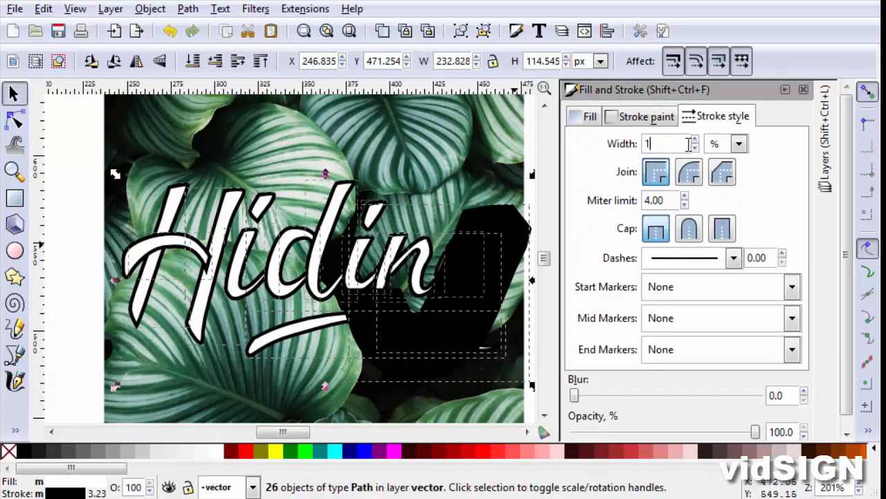
key(Return)
click(739, 144)
click(741, 248)
click(741, 145)
click(741, 56)
right_click(68, 492)
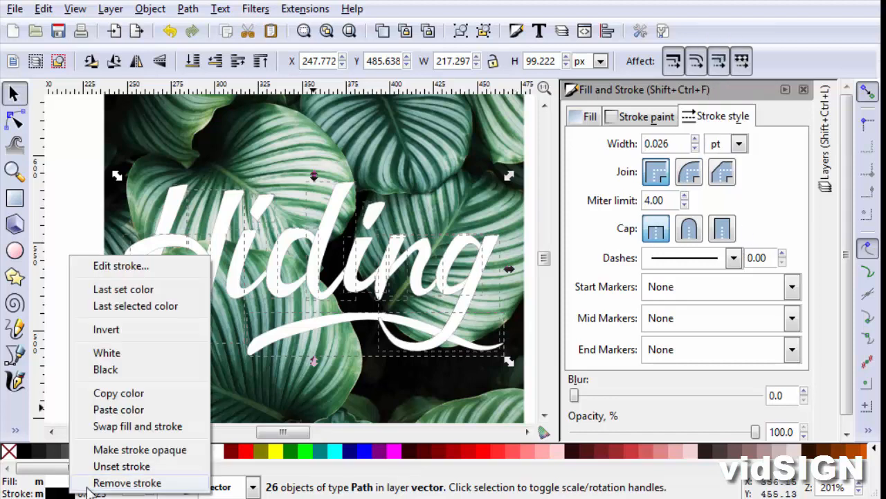
click(89, 487)
- Add a solid white stroke 2 pt wide to all the lettering paths
click(646, 116)
click(611, 149)
click(716, 117)
text(1)
key(Return)
text(2)
right_click(221, 448)
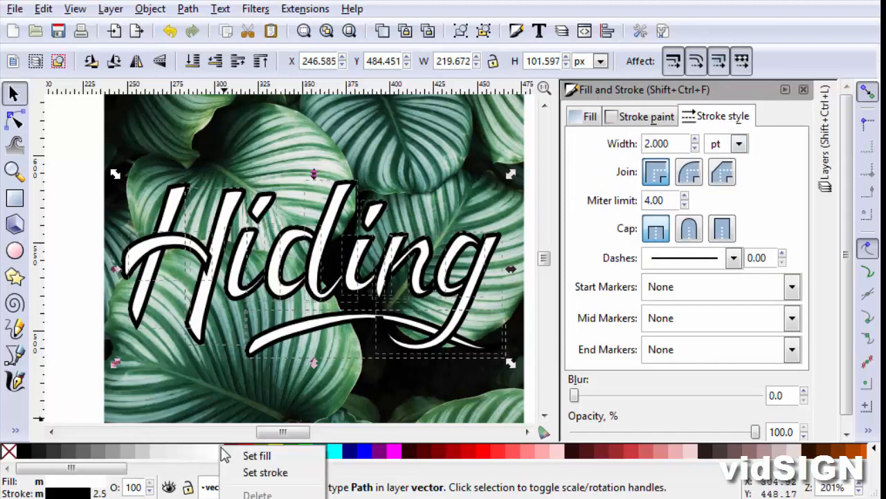
click(265, 472)
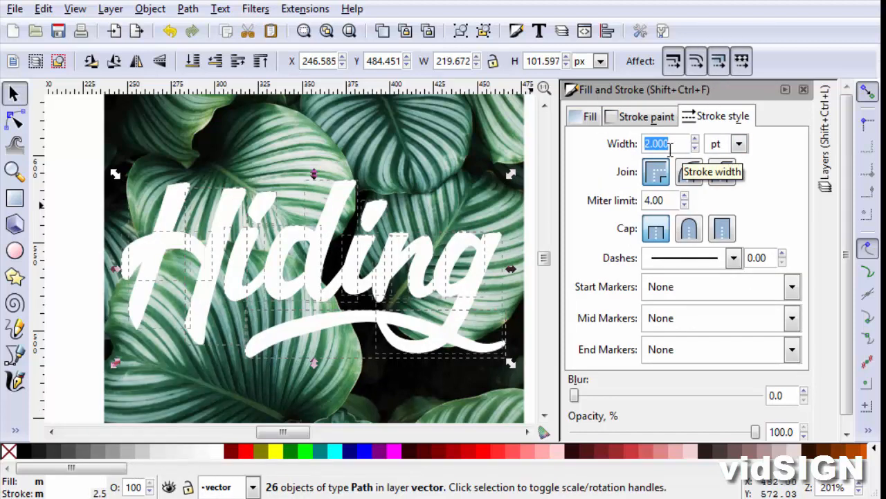
- Collapse the Fill and Stroke settings and adjust a node on the n's arch
click(506, 201)
click(785, 90)
click(14, 171)
drag(254, 184, 577, 379)
click(14, 120)
click(441, 210)
click(450, 196)
drag(446, 219, 445, 229)
- Move the g's bowl, its descending stroke and the underline swash aside together and delete them
click(14, 93)
click(521, 197)
shift+click(538, 210)
shift+click(502, 353)
drag(502, 353, 563, 385)
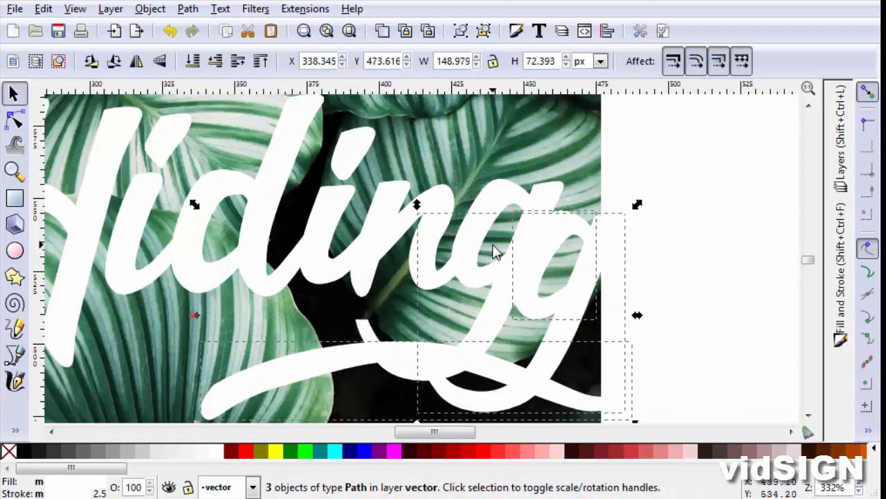
key(Delete)
- Try deleting the remaining bowl of the g, and undo the last few edits to the letter strokes
click(518, 225)
key(Delete)
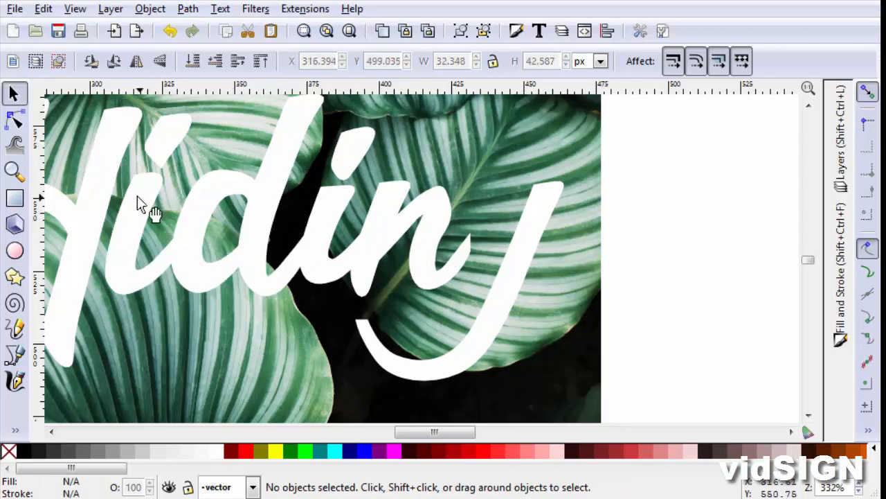
scroll(194, 256, left, 5)
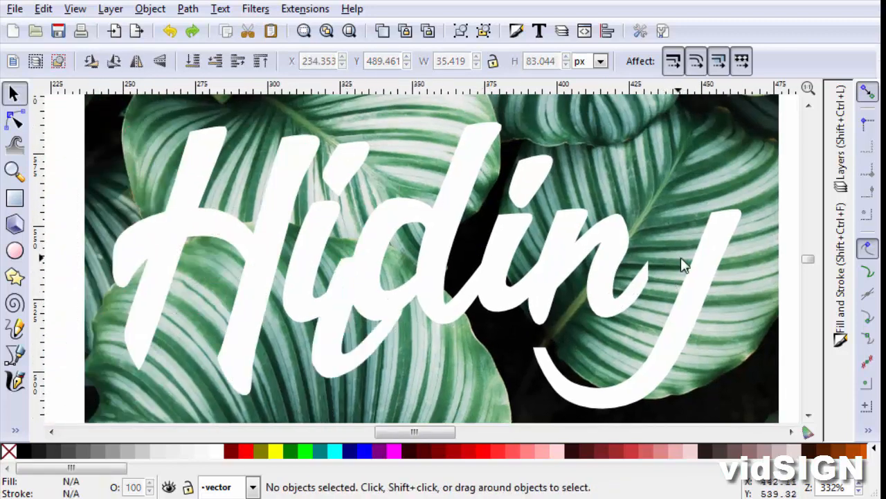
key(ctrl+z)
key(ctrl+z)
key(ctrl+z)
key(ctrl+z)
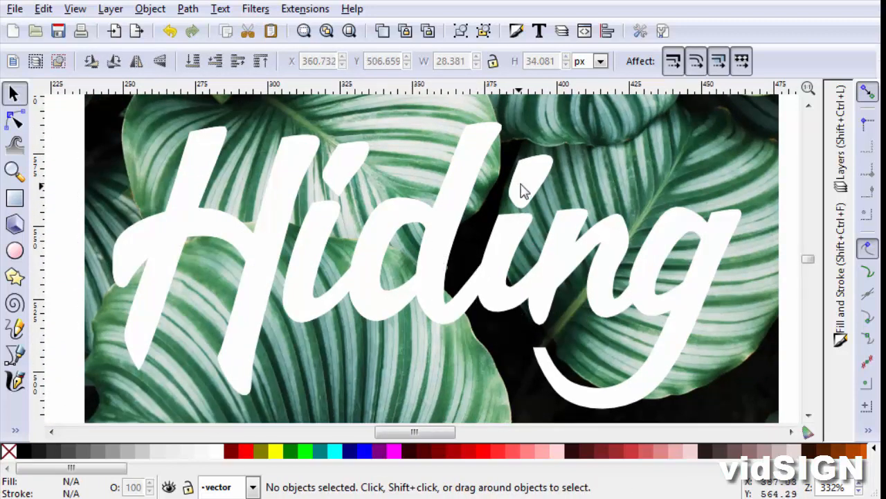
- Remove the duplicate copies stacked on the individual letter strokes, including the H's crossbar
click(352, 253)
click(271, 188)
key(Escape)
click(208, 223)
click(580, 272)
key(Escape)
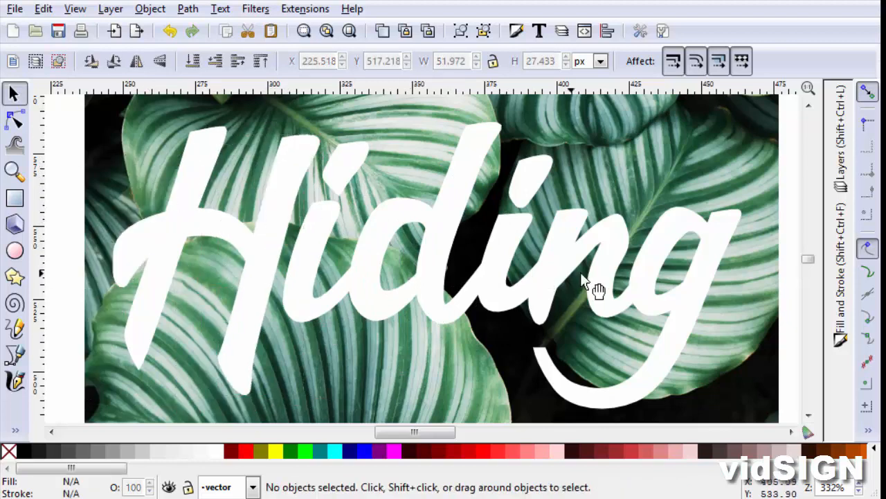
- Shorten the foot of the n's first stem by moving its two lower nodes up about 2.7 px
scroll(487, 344, down, 3)
scroll(487, 345, up, 2)
ctrl+scroll(465, 355, down, 5)
ctrl+scroll(427, 252, up, 4)
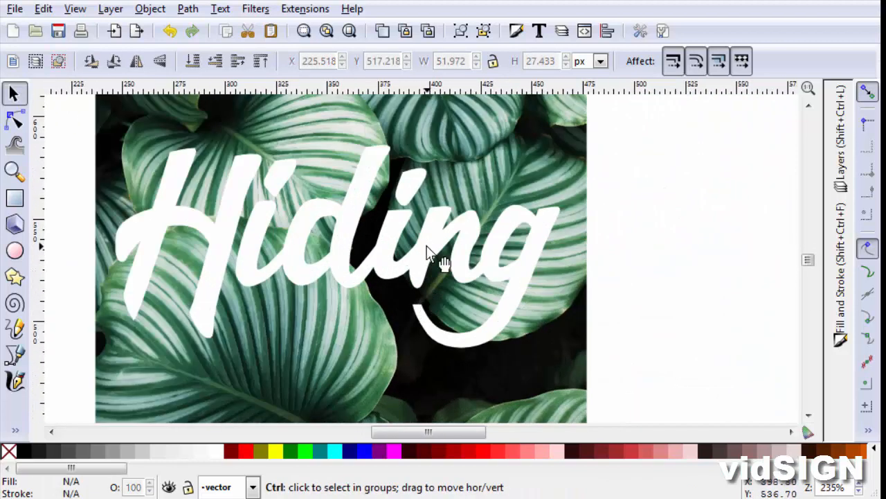
ctrl+scroll(427, 252, up, 3)
double_click(421, 300)
drag(445, 322, 446, 313)
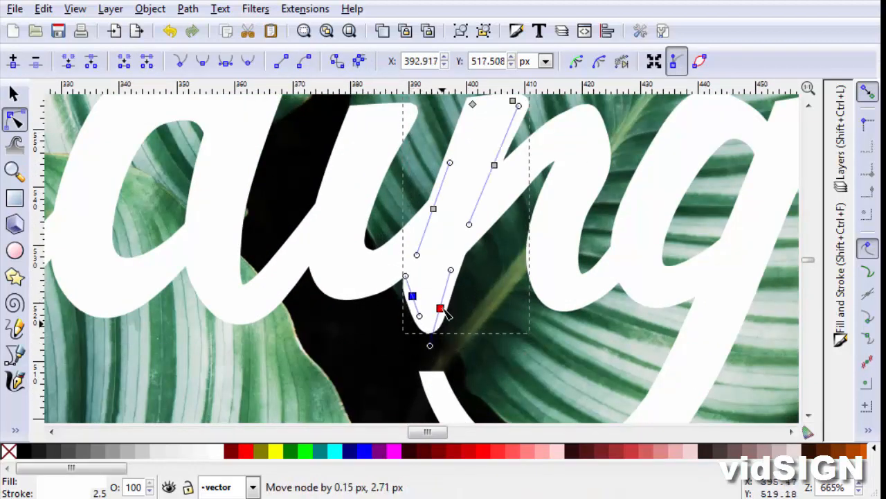
- Refine the nodes on the body of the second i and on the lower part of the d's stem
scroll(447, 313, up, 5)
click(447, 188)
drag(482, 158, 489, 138)
click(436, 346)
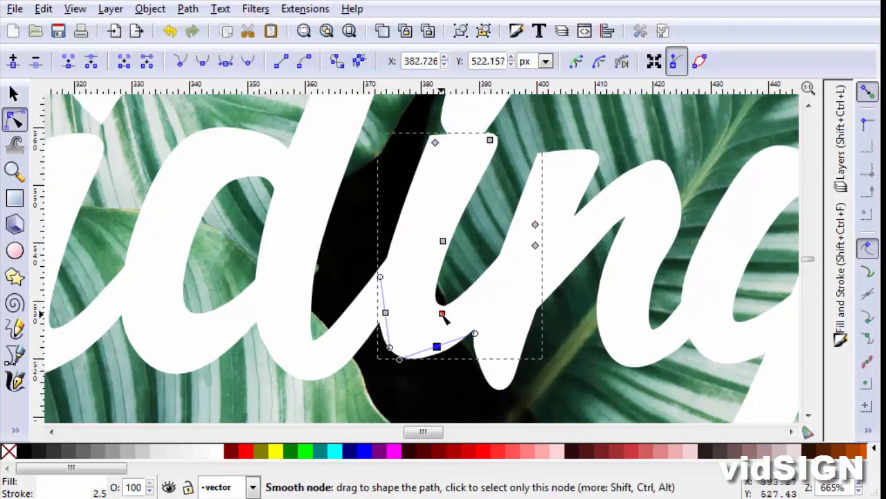
ctrl+scroll(443, 315, down, 3)
ctrl+scroll(490, 231, up, 1)
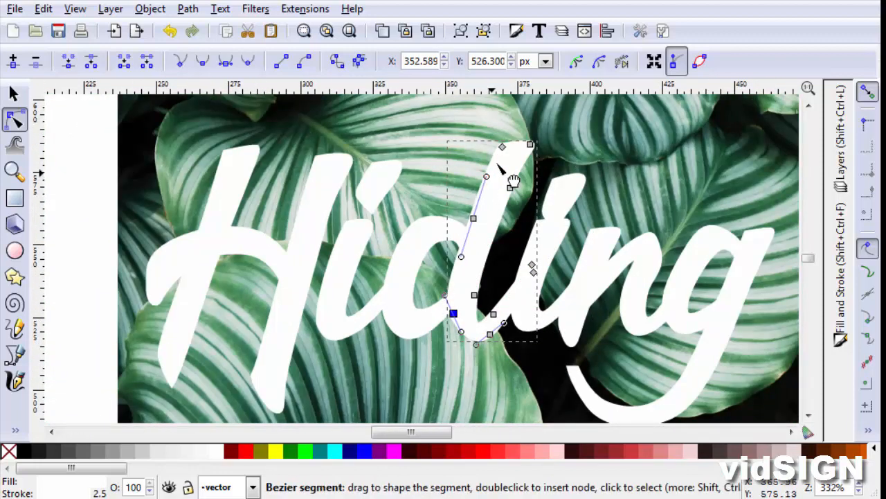
- Refine the lower inner curve of the first i's body, and raise the second i's dot and the top edge of its body
click(351, 238)
drag(351, 238, 346, 232)
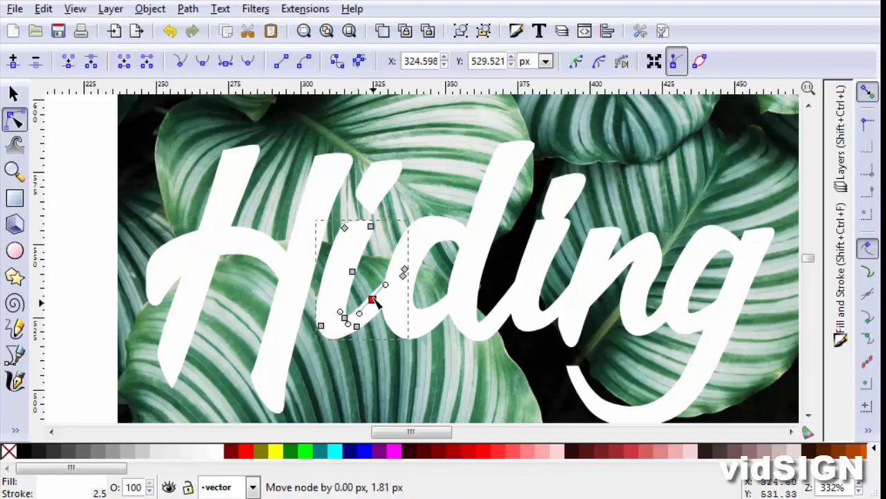
click(553, 178)
click(530, 317)
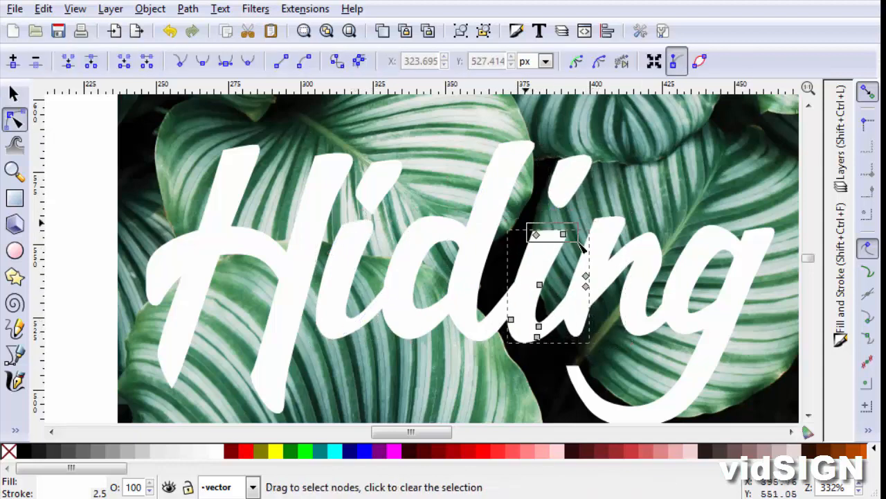
drag(538, 230, 542, 234)
- Extend the n's arch stroke downward by moving its nodes, and nudge the whole stroke slightly left
key(space)
click(649, 271)
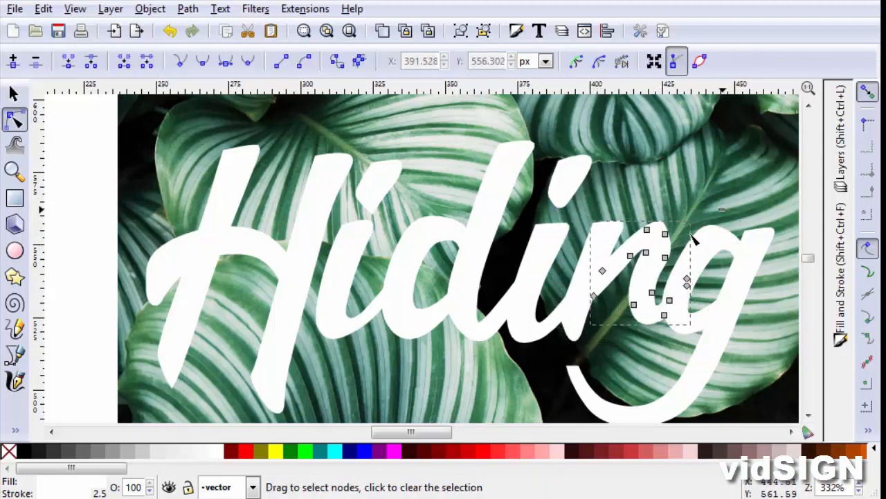
drag(642, 320, 649, 315)
key(space)
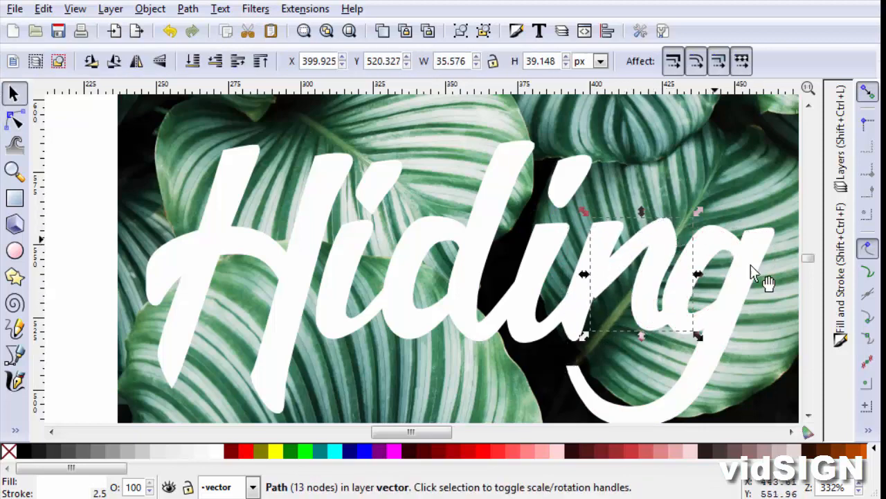
scroll(757, 272, right, 3)
drag(577, 293, 573, 289)
- Reshape the curve where the n's arch leaves the first stem by moving its starting node and its handle
click(518, 269)
key(space)
drag(508, 329, 501, 331)
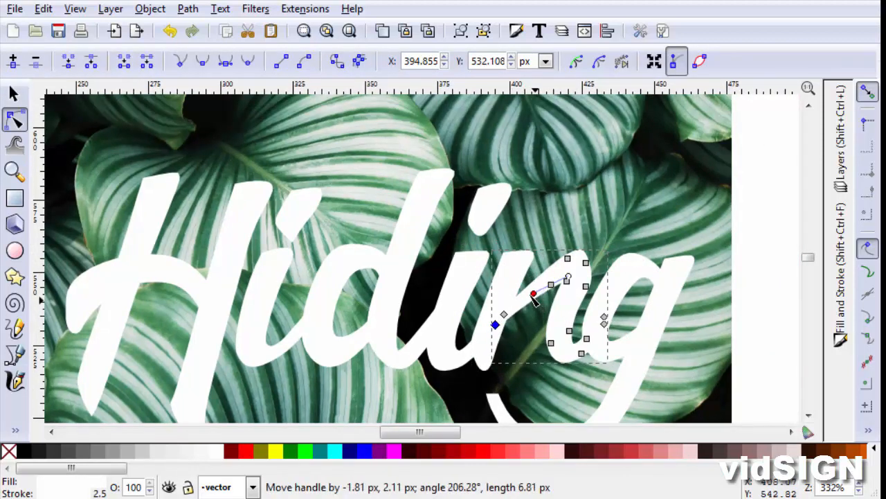
drag(535, 299, 534, 297)
key(space)
- Refine the nodes on the n's lower curve and on the g's stem
click(630, 269)
key(space)
click(588, 342)
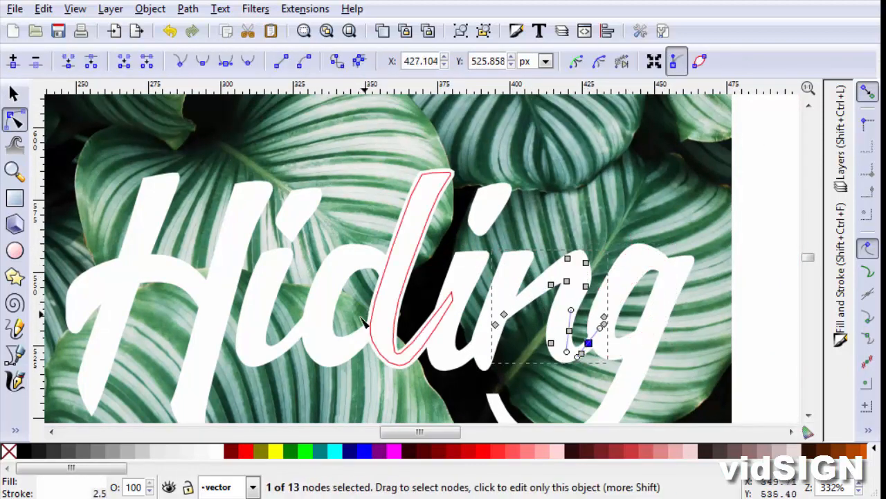
click(667, 262)
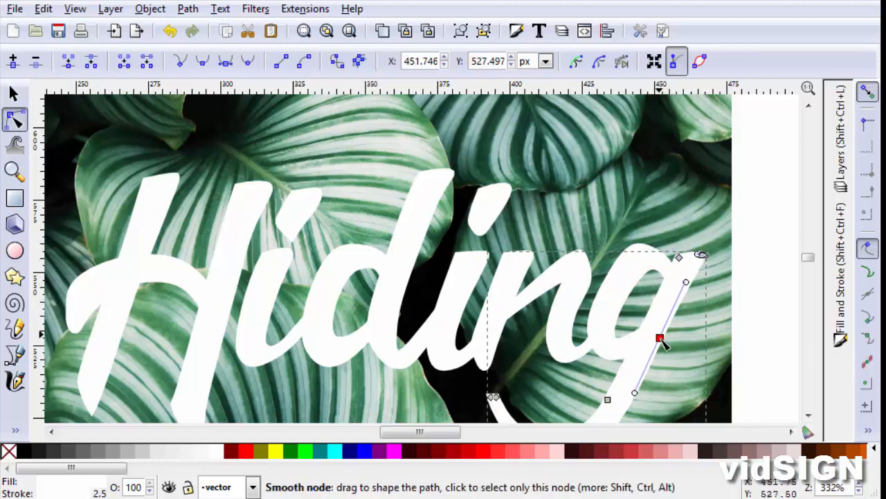
key(space)
key(Escape)
- Refine the top of the n's arch by shifting its node slightly left
scroll(485, 256, down, 3)
scroll(614, 198, up, 4)
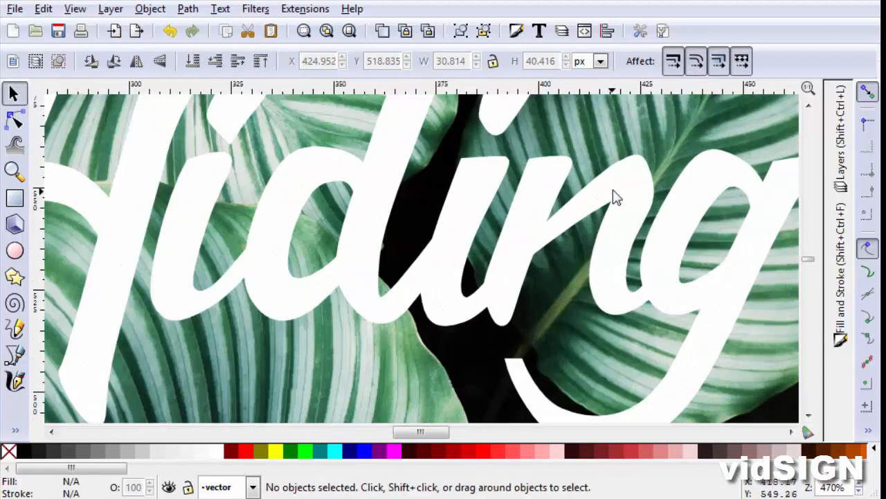
key(space)
click(615, 197)
drag(619, 169, 609, 168)
click(596, 205)
click(438, 285)
key(space)
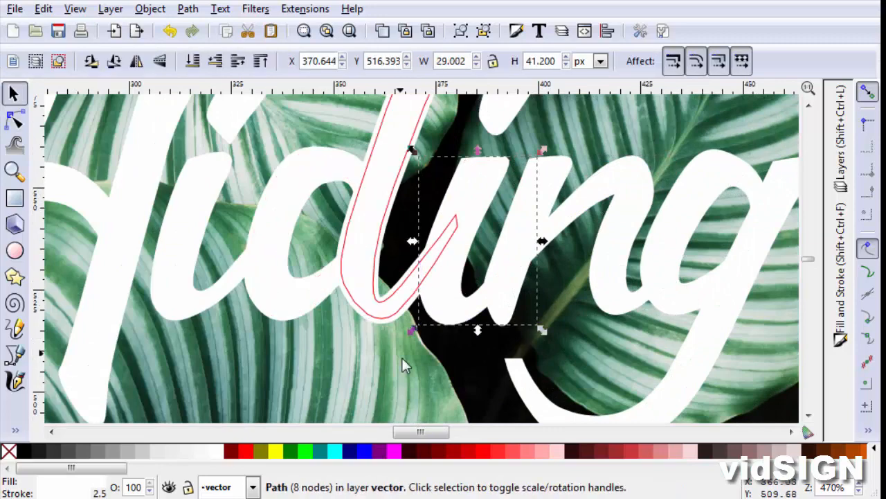
click(403, 358)
- Select the three strokes of the H together and move them straight up above the other letters
scroll(430, 360, down, 2)
click(207, 312)
shift+click(239, 272)
shift+click(283, 247)
drag(283, 247, 282, 226)
click(612, 222)
scroll(383, 293, down, 2)
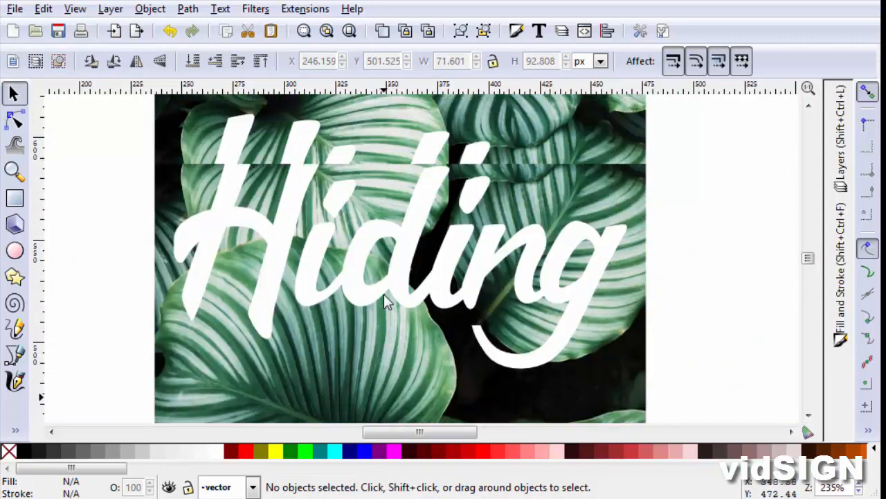
- Scale the whole lettering to about 200 by 97 px and move it about 6.8 px horizontally and 9.4 px vertically
key(ctrl+a)
scroll(571, 307, down, 2)
drag(571, 306, 617, 405)
drag(679, 396, 665, 385)
drag(610, 303, 624, 284)
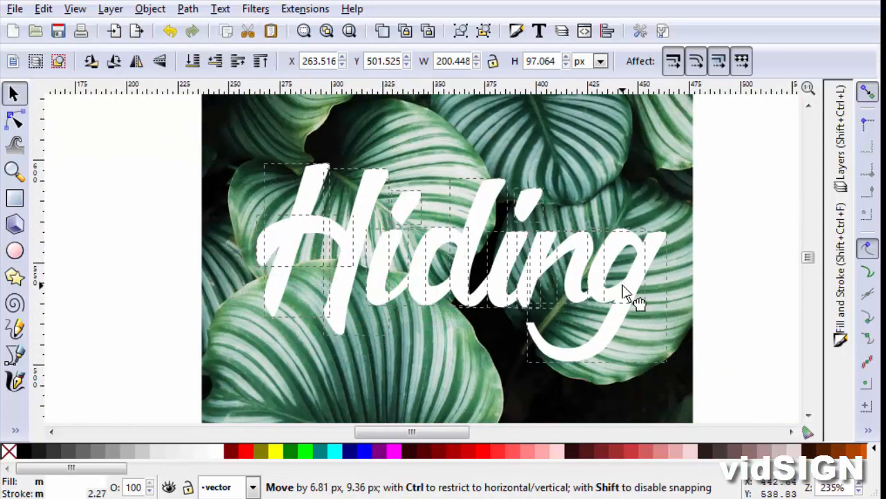
click(629, 337)
- Draw a closed tapered swash about 82 px wide and 25 px high beneath "ding" and fill it white
scroll(543, 345, up, 1)
key(b)
click(597, 324)
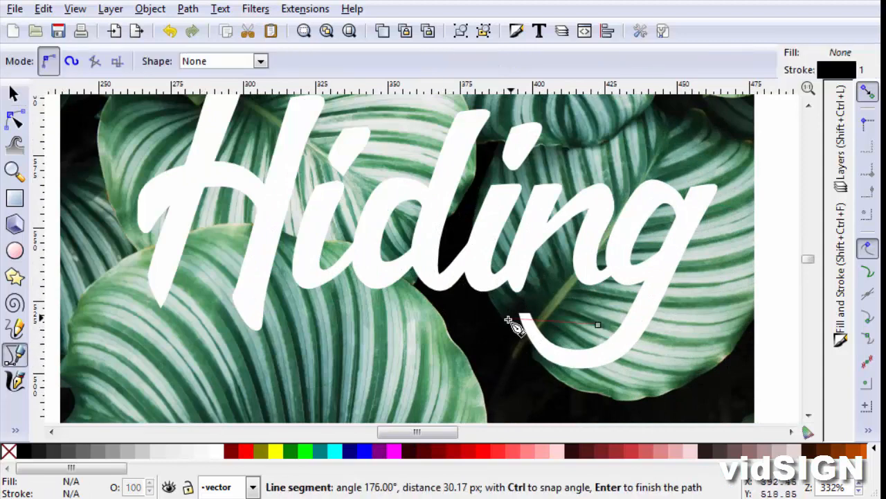
click(598, 324)
key(s)
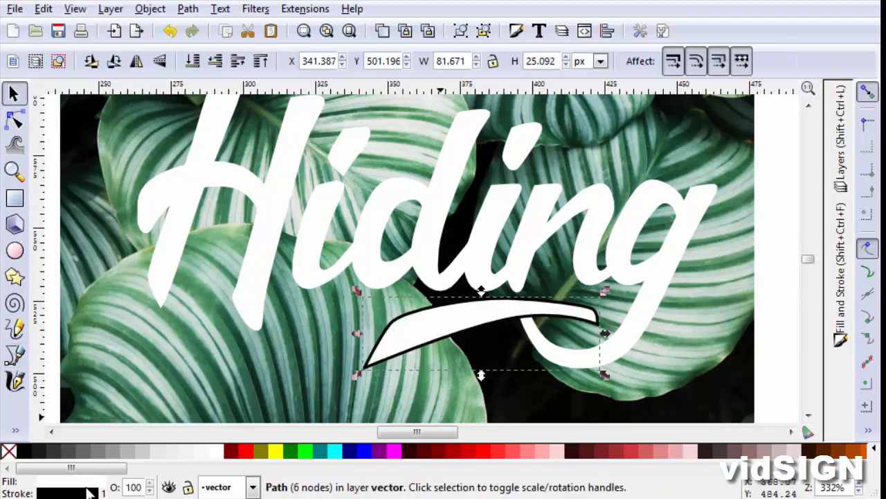
- Remove the swash's black stroke and refine the node on its lower curve
key(n)
drag(509, 318, 504, 320)
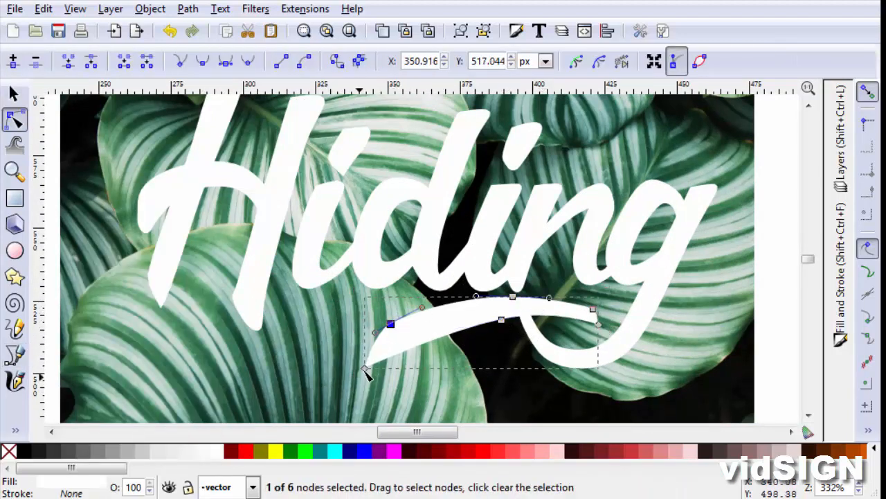
key(s)
- Select the three strokes of the H and enlarge them slightly outward from their left corners
scroll(408, 317, down, 1)
click(273, 216)
shift+click(315, 221)
shift+click(261, 180)
drag(209, 150, 200, 139)
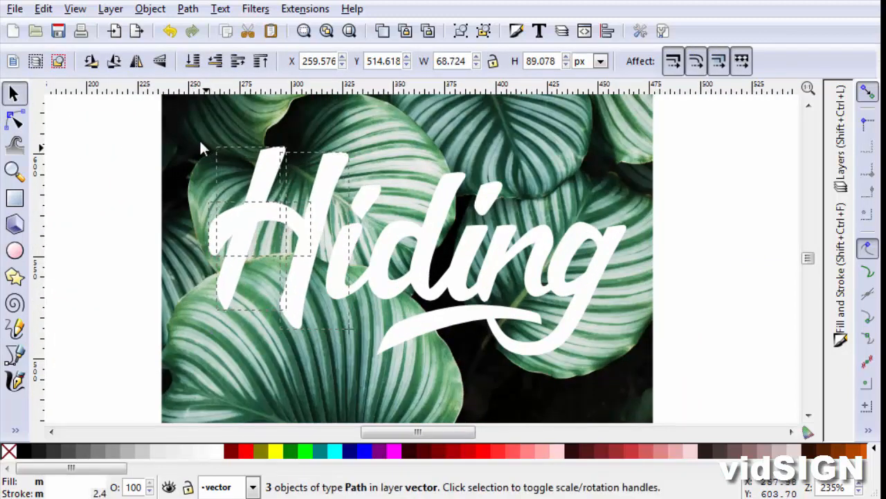
drag(202, 333, 198, 338)
- Widen the H's crossbar toward the left to about 52 by 26 px
click(227, 223)
drag(199, 260, 169, 253)
click(139, 178)
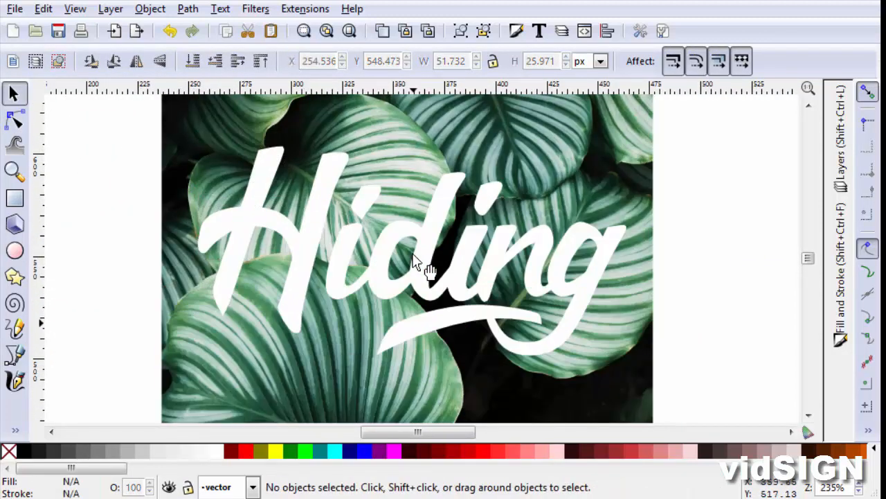
- Refine the n's arch by moving its upper node slightly left and down
scroll(547, 234, up, 2)
click(547, 228)
key(n)
drag(545, 211, 541, 219)
key(s)
scroll(640, 258, down, 2)
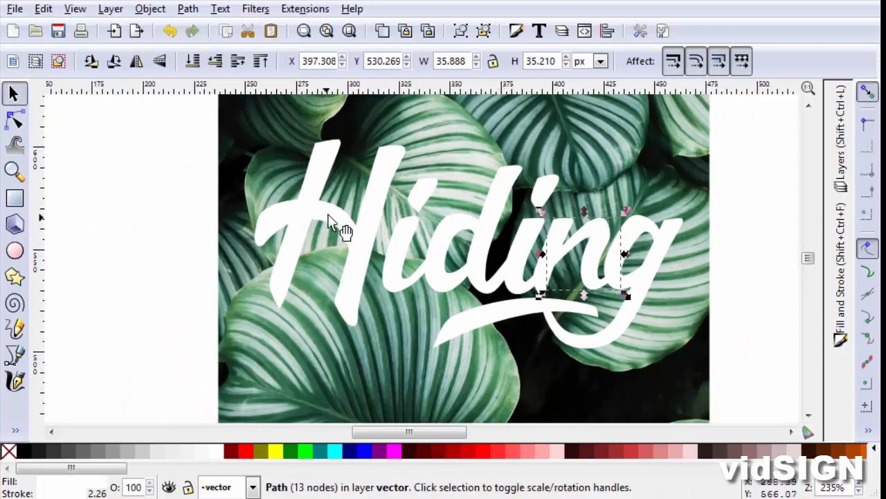
- Scale the H's three strokes together up to about 76 by 94 px
click(370, 208)
shift+click(335, 211)
shift+click(310, 183)
drag(249, 135, 248, 130)
key(Escape)
scroll(481, 280, down, 1)
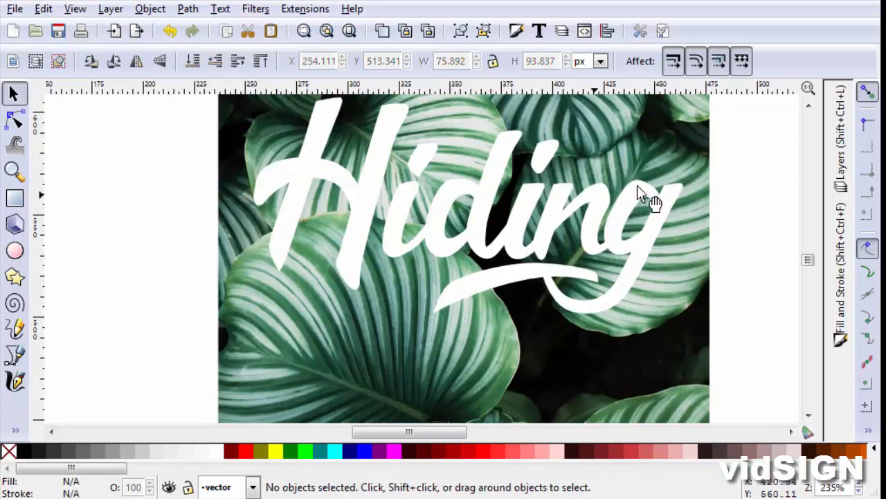
- Move the g and the swash right and slightly down to open a gap after the n
scroll(485, 214, down, 5)
key(z)
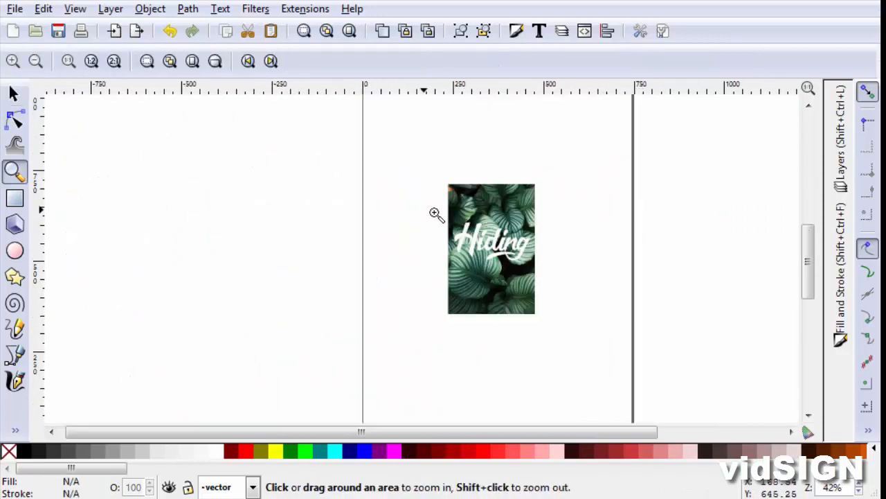
drag(433, 209, 549, 288)
drag(344, 139, 662, 347)
key(s)
scroll(457, 253, up, 1)
click(472, 256)
drag(437, 333, 489, 352)
- Enlarge the n's arch stroke by moving its lower nodes right and down and its upper nodes right and up
click(440, 278)
key(n)
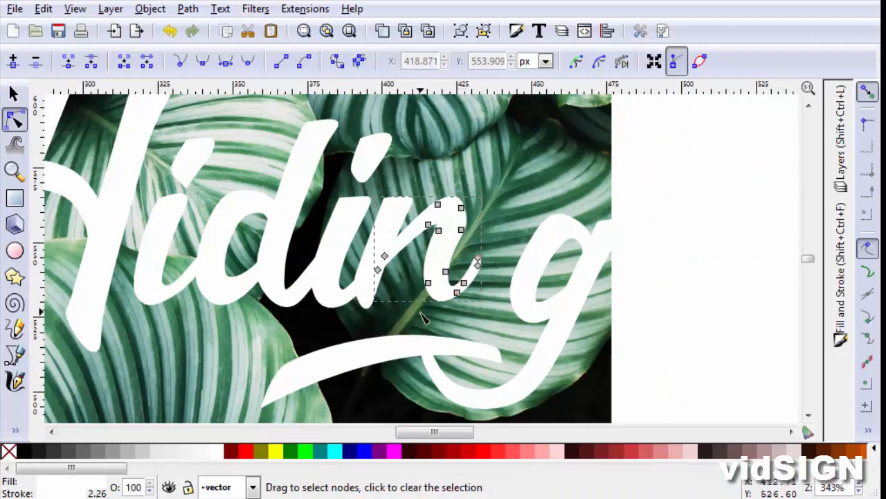
drag(421, 313, 492, 251)
drag(464, 282, 472, 297)
drag(414, 189, 470, 223)
key(s)
key(n)
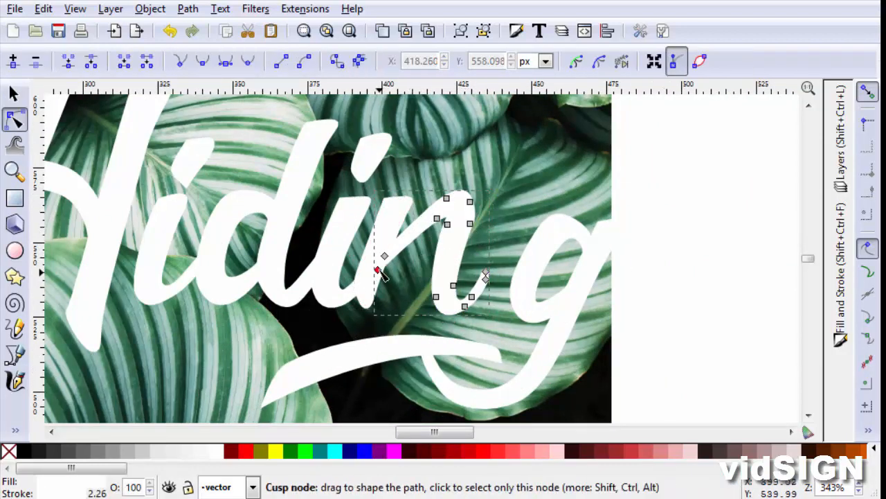
- Move both strokes of the n slightly right and up, away from the second i
key(s)
scroll(361, 296, down, 3)
scroll(469, 233, up, 3)
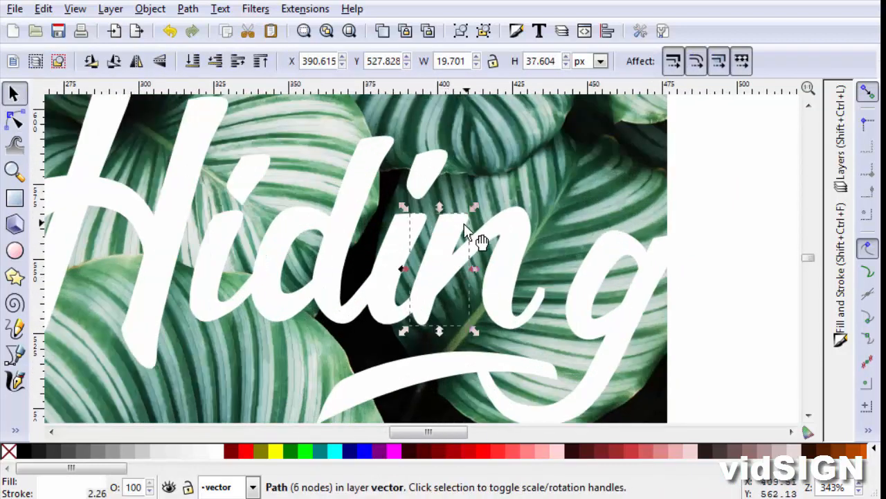
drag(521, 223, 525, 215)
- Move the n's lower curve nodes right and down, and refine the handles on both sides of its arch
key(n)
drag(482, 330, 569, 271)
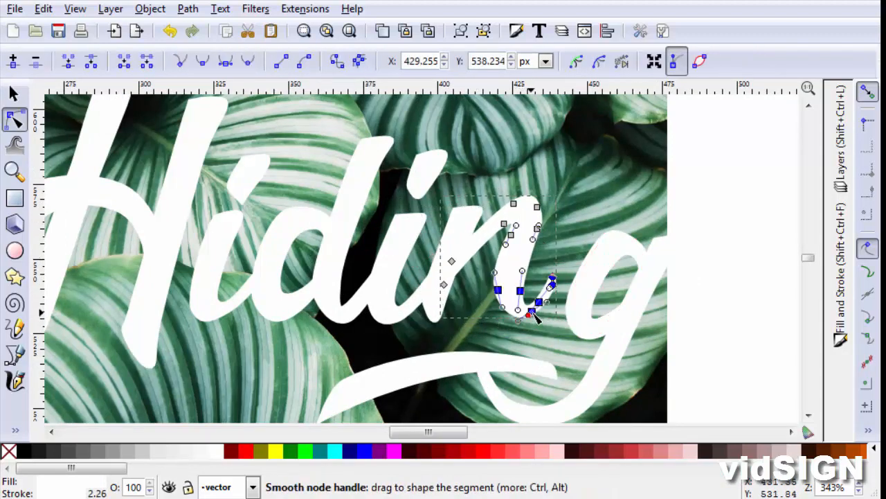
drag(532, 306, 538, 316)
key(s)
key(n)
click(510, 241)
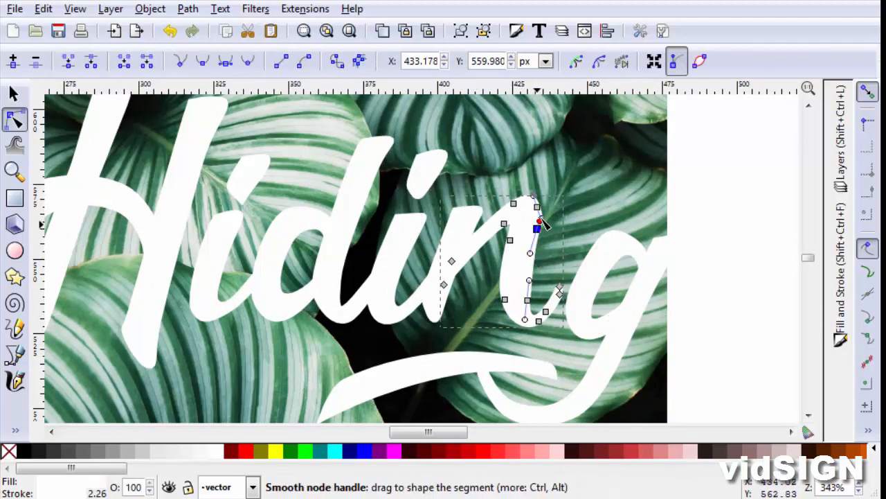
key(s)
- Move the node on the n's exit stroke about 0.9 px left and 2 px up
scroll(562, 330, down, 3)
scroll(522, 332, up, 3)
click(606, 307)
key(n)
drag(619, 306, 616, 300)
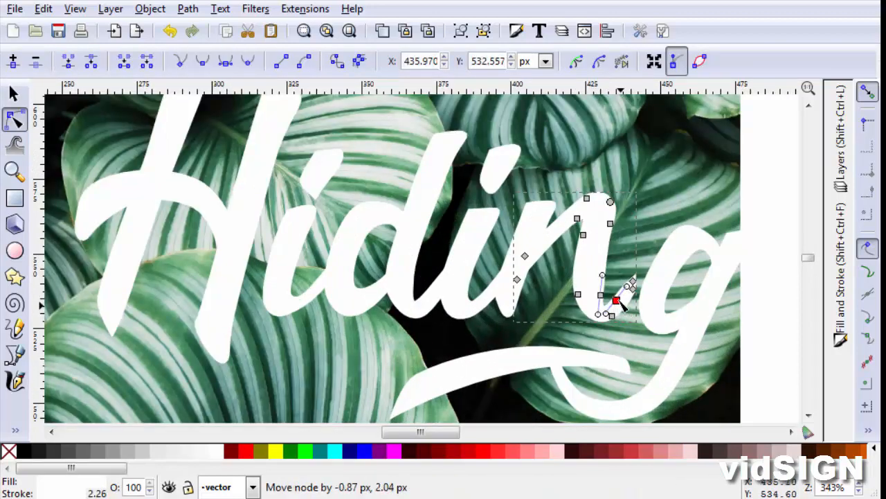
key(s)
- Select the g's strokes and the swash together and move them left and up to meet the n
click(659, 299)
shift+click(616, 361)
shift+click(678, 354)
drag(677, 352, 667, 334)
key(Escape)
- Nudge the n's first stem vertically, and move the arch's upper nodes slightly left and down
scroll(472, 339, down, 3)
scroll(450, 344, up, 3)
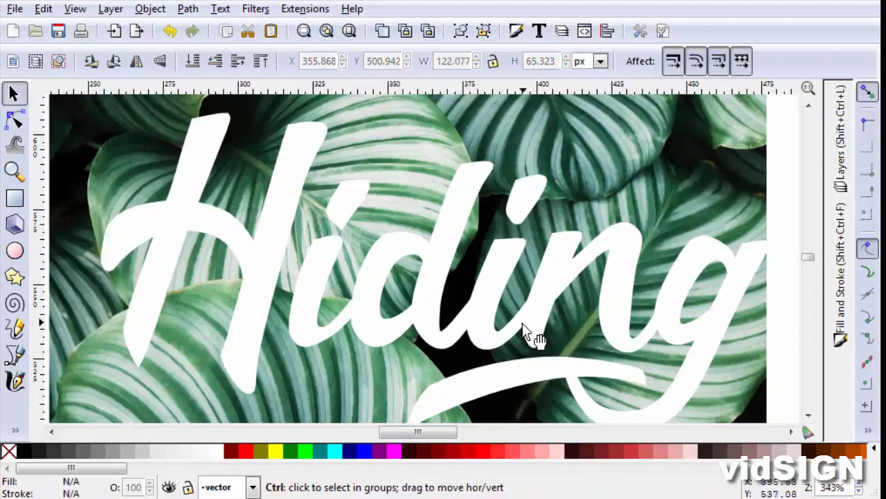
scroll(522, 322, down, 2)
scroll(545, 223, up, 3)
drag(554, 273, 554, 266)
click(653, 259)
key(n)
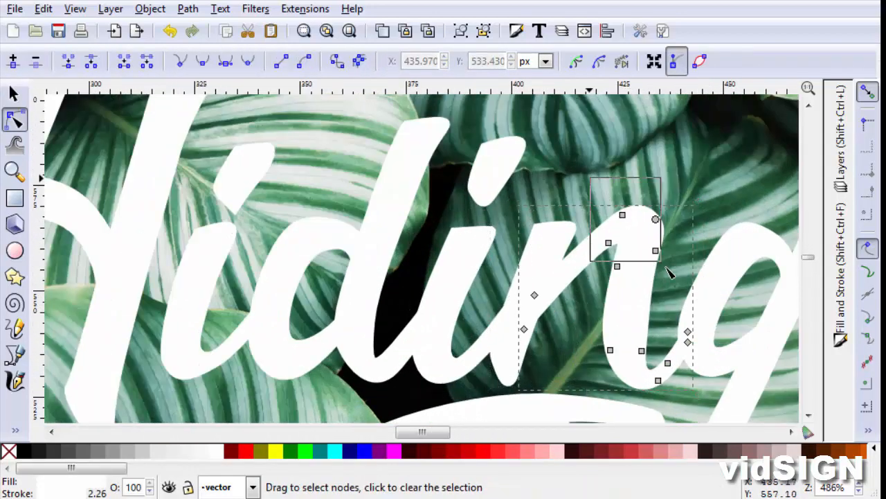
drag(655, 261, 651, 258)
- Adjust the handles of the two nodes on either side of the n's lower second stem
click(610, 350)
drag(605, 324, 605, 324)
click(641, 350)
drag(646, 323, 639, 321)
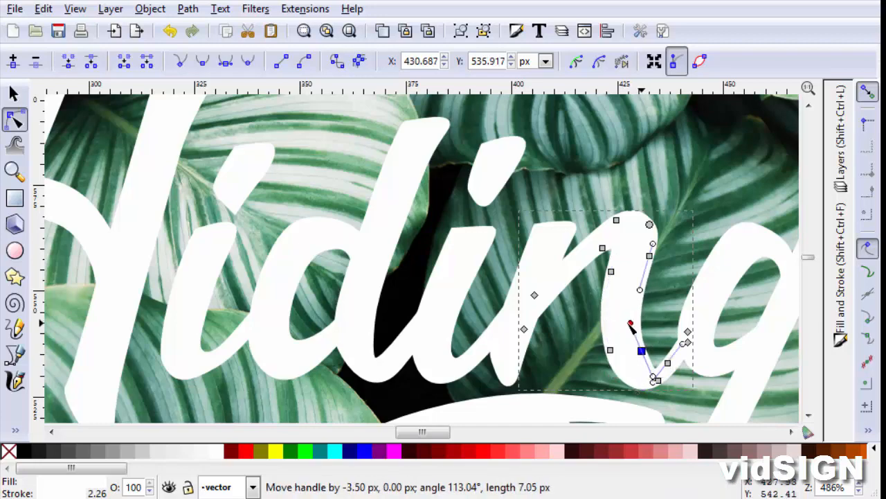
key(s)
key(Escape)
- Lower the n's nodes at the arch's start and top, and shift the node on its lower outer curve left
scroll(610, 350, down, 2)
scroll(588, 336, up, 2)
double_click(567, 305)
drag(556, 309, 556, 318)
drag(639, 233, 639, 239)
drag(633, 363, 626, 362)
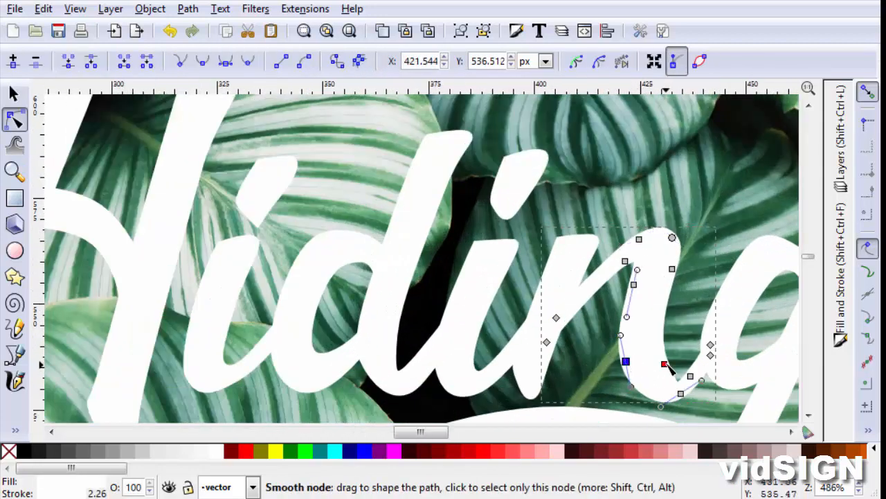
key(s)
- Adjust the size and placement of the g's bowl beside the n
scroll(669, 325, down, 3)
scroll(621, 340, up, 2)
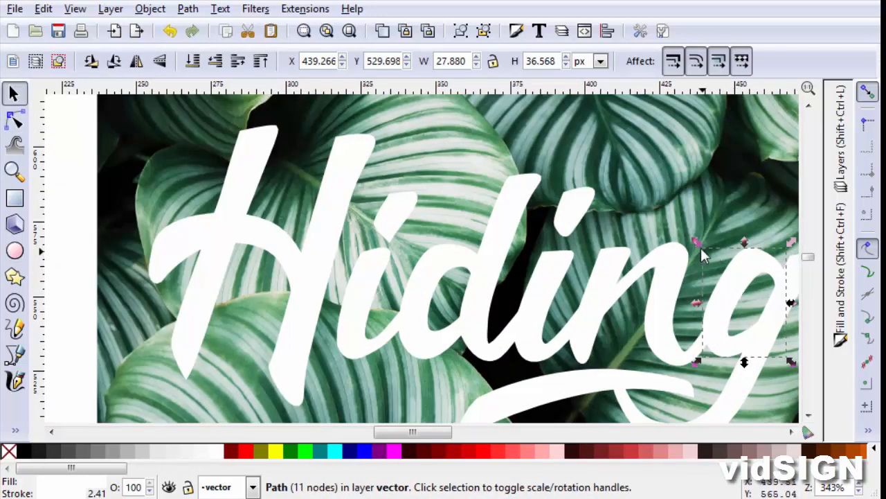
scroll(693, 242, down, 2)
scroll(748, 270, up, 2)
drag(699, 246, 729, 222)
click(582, 349)
- Select all the lettering and scale it down proportionally to about 95.6%
scroll(520, 355, down, 2)
key(ctrl+a)
drag(639, 383, 631, 376)
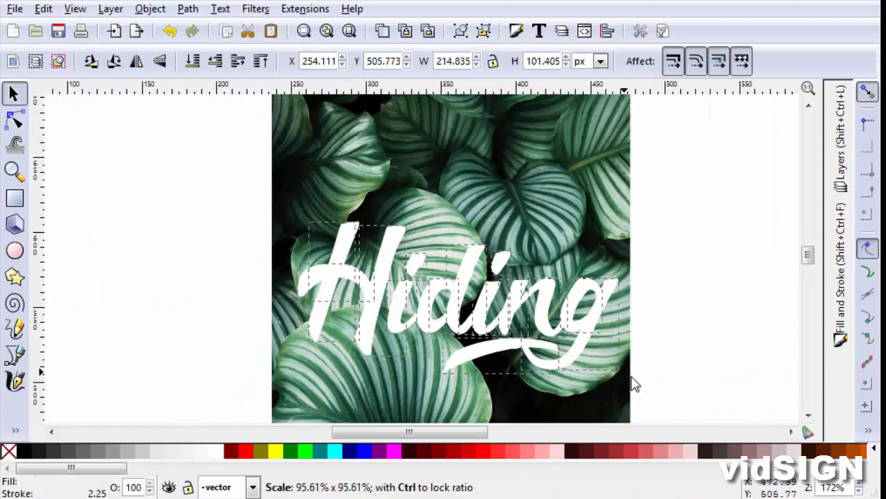
- Skew the whole lettering so its baseline rises toward the g, and reposition it slightly over the photo
click(598, 295)
drag(626, 300, 626, 291)
drag(591, 306, 593, 298)
key(Escape)
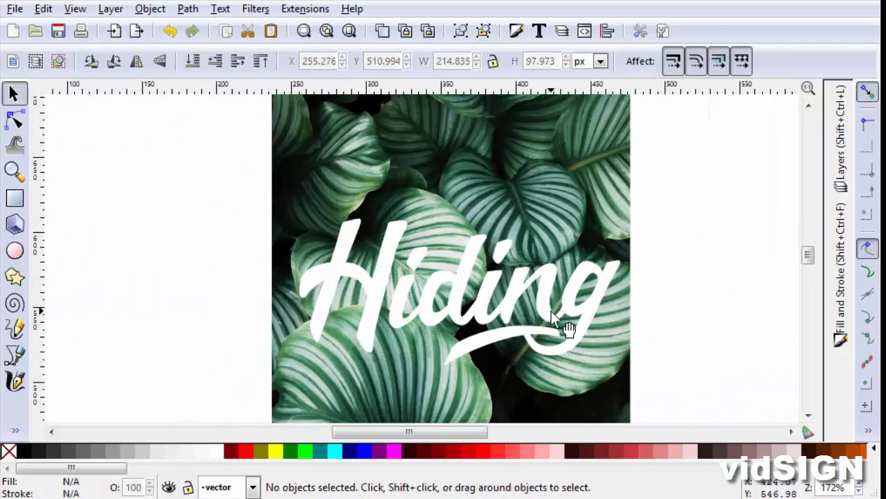
- Skew the swash slightly to the left
scroll(572, 283, up, 1)
click(588, 265)
click(588, 265)
drag(572, 241, 566, 241)
scroll(465, 345, up, 1)
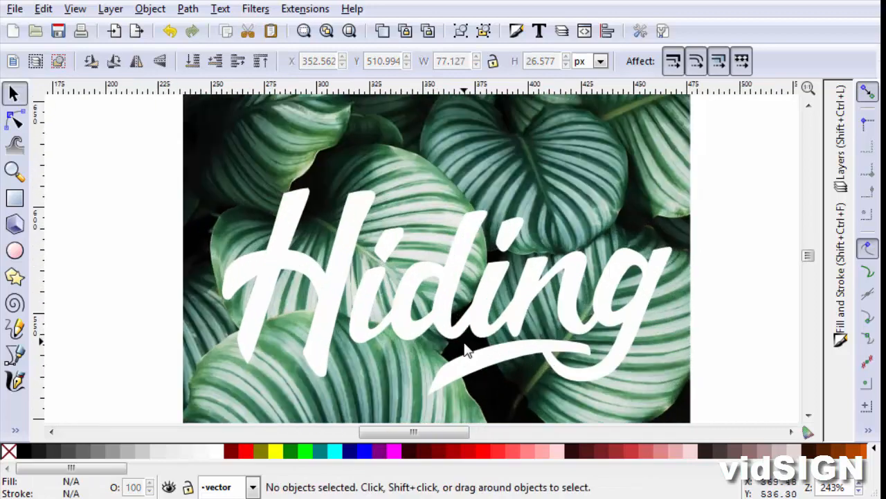
- Nudge the first i's dot slightly up and right
drag(465, 346, 450, 321)
scroll(398, 242, up, 2)
drag(373, 200, 376, 194)
scroll(442, 310, down, 3)
drag(475, 332, 445, 313)
scroll(442, 326, up, 1)
- Select the entire lettering with the swash and nudge it slightly left
drag(158, 149, 668, 378)
drag(617, 292, 611, 291)
click(689, 335)
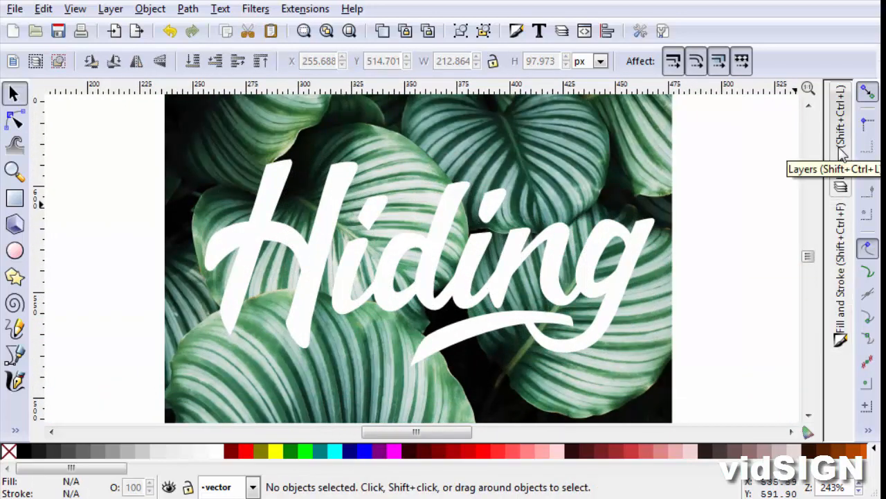
- Set the vector layer's opacity to 43.8% and nudge the whole lettering slightly over the photo
click(840, 166)
click(688, 119)
click(674, 118)
drag(758, 423, 701, 425)
click(674, 117)
drag(88, 148, 554, 378)
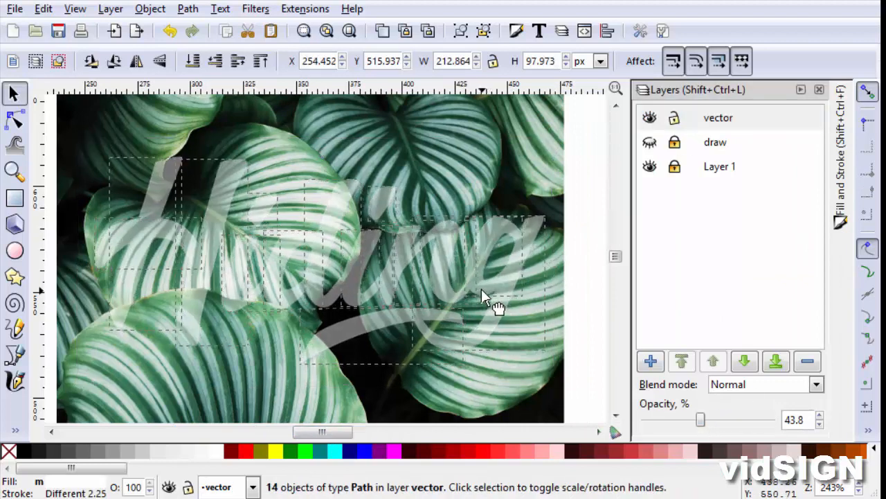
click(481, 288)
- Lock the vector layer and unlock Layer 1 for editing
click(675, 117)
click(719, 166)
click(674, 166)
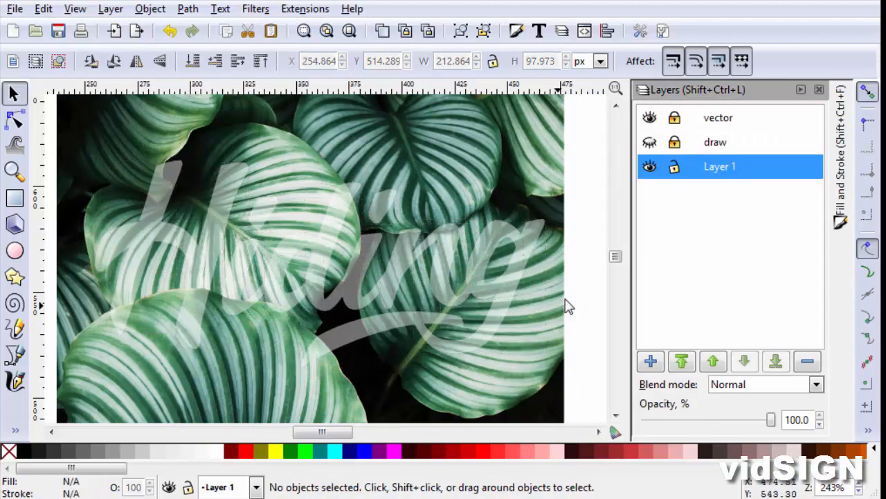
- Draw a closed Bezier outline about 20.7 × 19.2 px around the swash's left tip, following the large leaf's edge
scroll(307, 351, up, 2)
scroll(307, 350, up, 2)
scroll(323, 301, up, 2)
key(b)
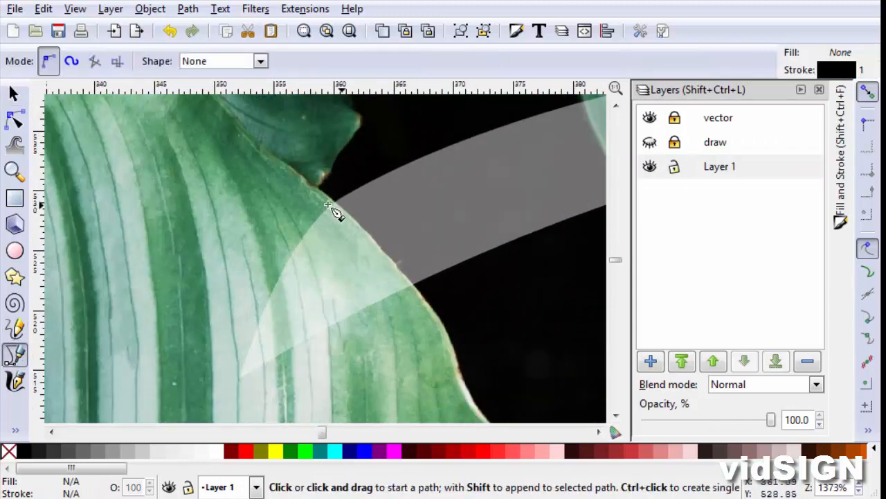
scroll(337, 214, up, 2)
click(310, 169)
click(464, 325)
click(510, 378)
click(437, 278)
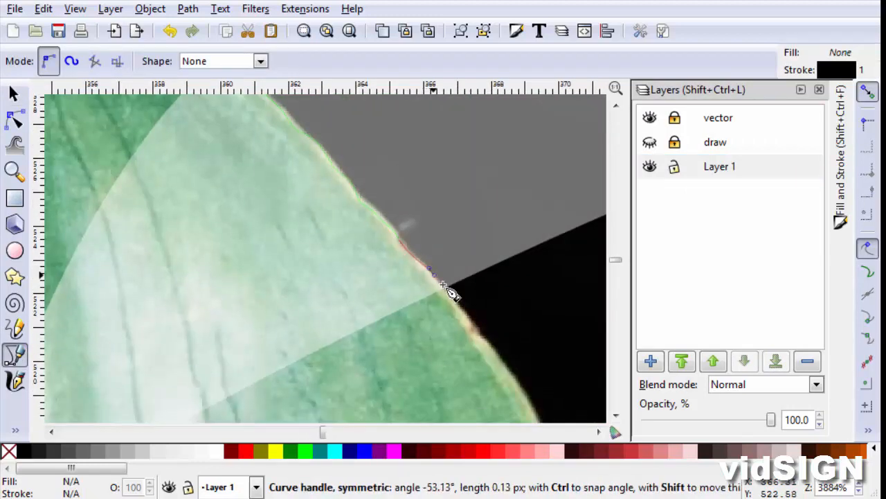
click(468, 324)
scroll(425, 333, down, 2)
click(423, 313)
click(194, 376)
click(125, 312)
scroll(207, 202, down, 1)
click(300, 117)
click(385, 212)
- Set the closed outline around the swash's left tip to no fill
scroll(412, 208, down, 3)
scroll(422, 277, down, 1)
key(s)
click(434, 321)
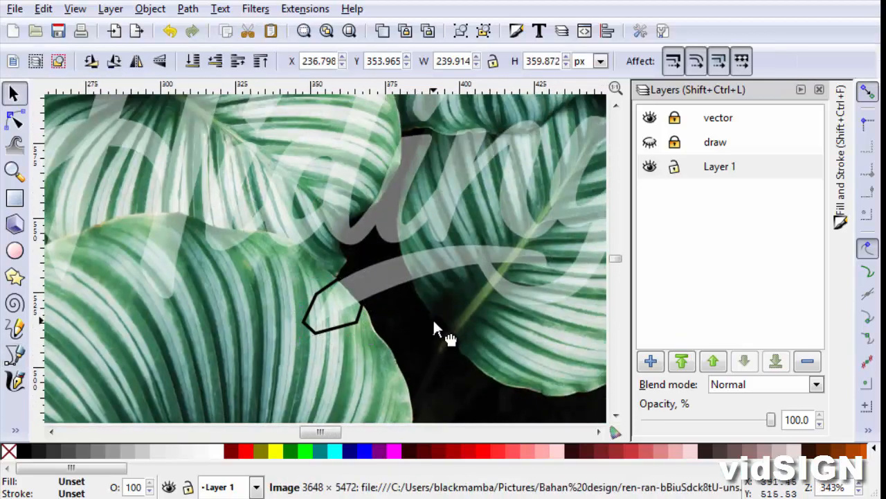
scroll(429, 274, down, 3)
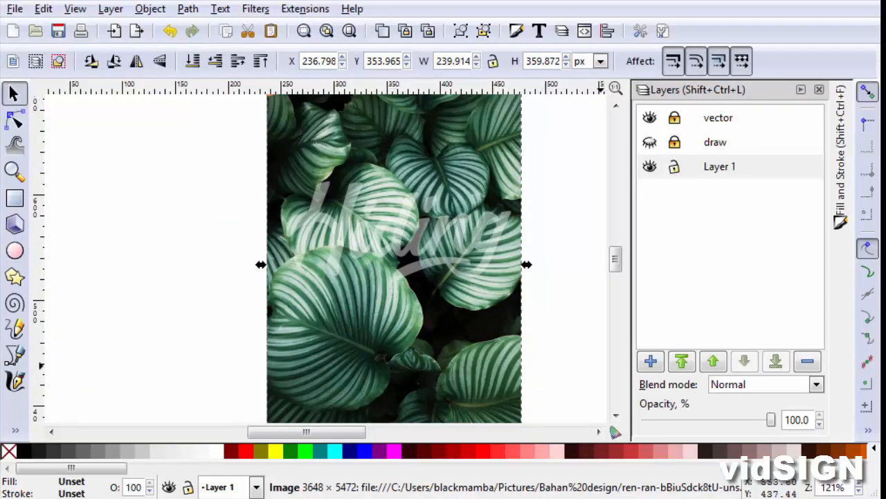
click(400, 271)
scroll(388, 280, up, 3)
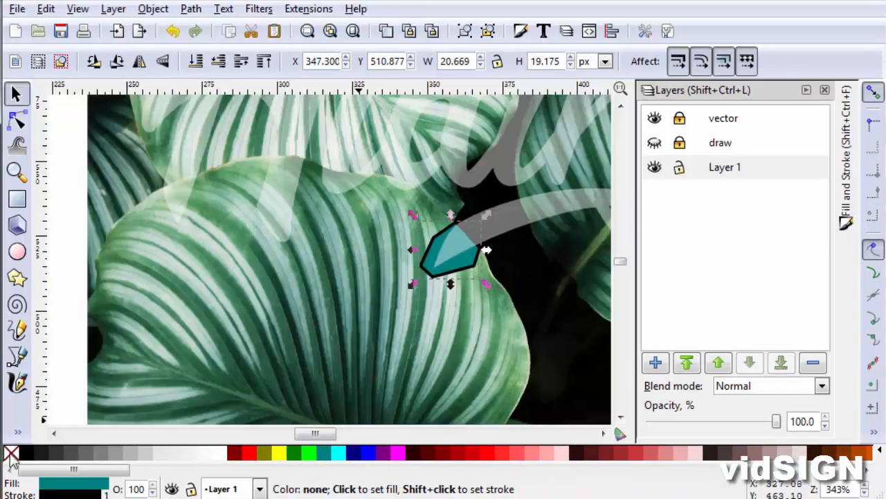
click(12, 453)
- Clip the duplicated photo to the closed outline around the swash's left tip
click(499, 282)
scroll(499, 282, down, 6)
scroll(473, 277, up, 5)
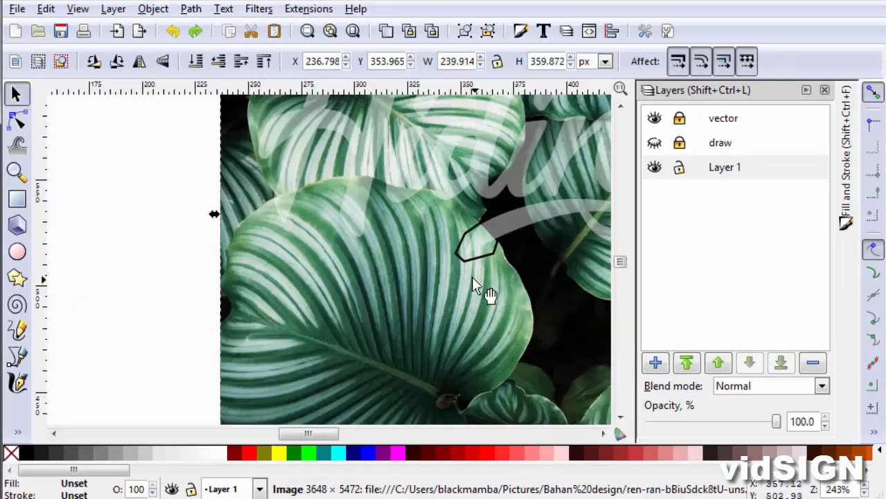
shift+click(494, 249)
click(153, 8)
mouse_move(206, 124)
click(386, 127)
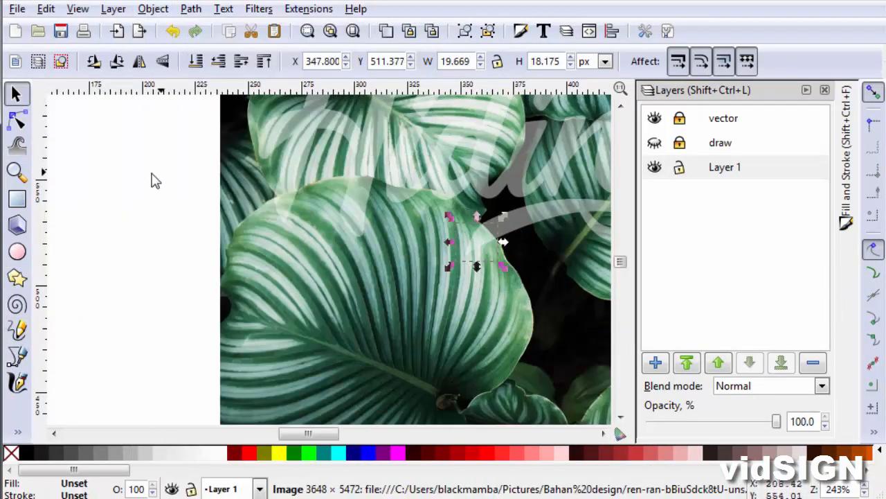
- Try raising Layer 1 to the top of the layer stack and return it to the bottom
click(156, 180)
click(481, 250)
click(481, 267)
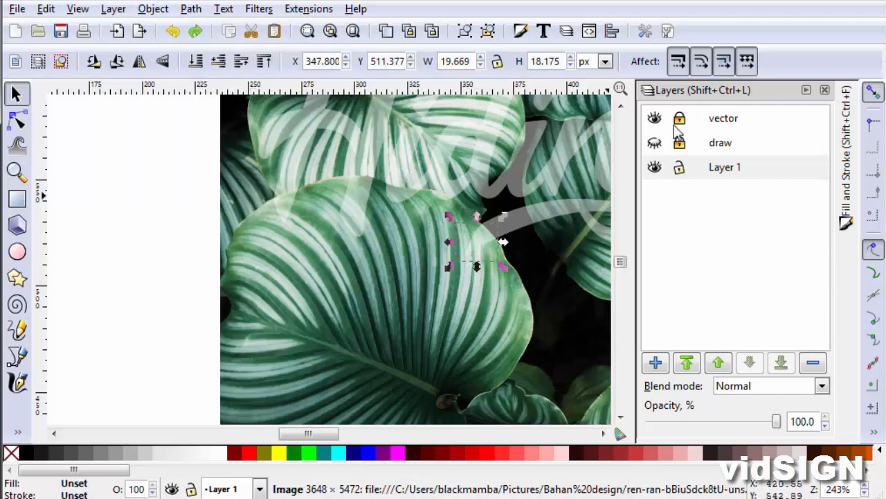
click(681, 122)
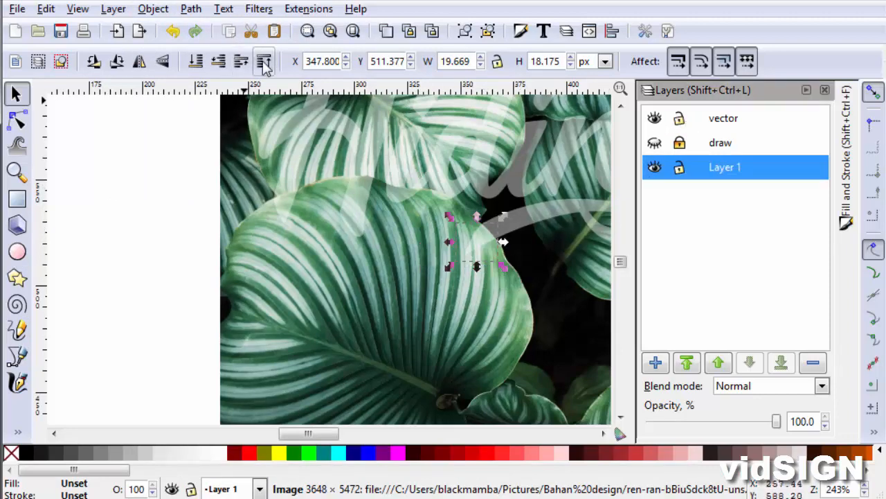
click(719, 364)
click(719, 363)
click(680, 118)
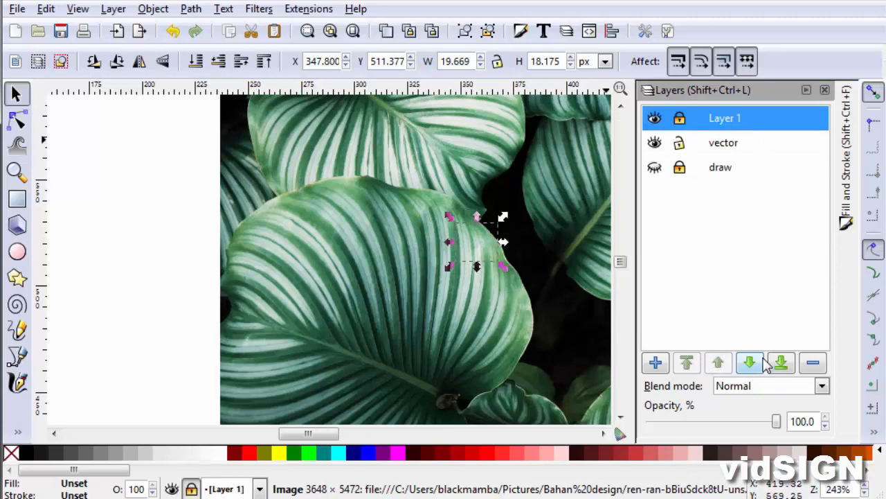
click(753, 364)
click(753, 364)
click(680, 119)
click(679, 166)
- Try moving the clipped leaf piece onto the blank canvas beside the photo and undo the move
drag(490, 244, 194, 270)
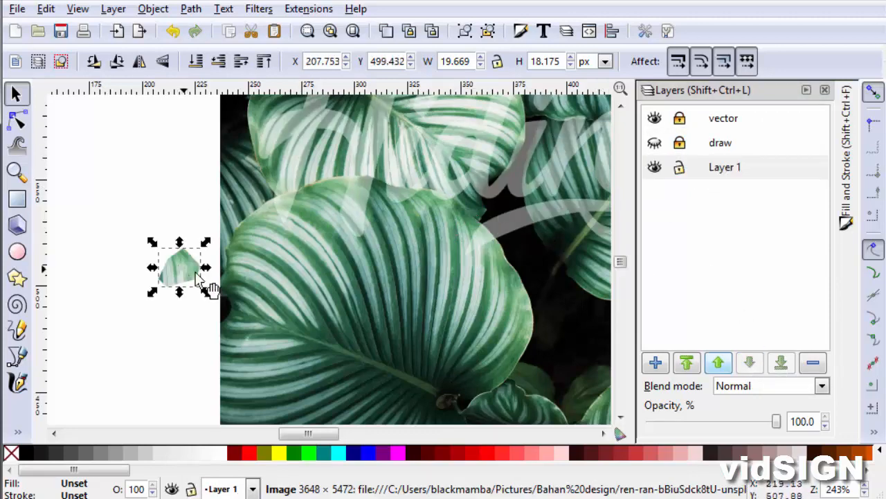
key(ctrl+z)
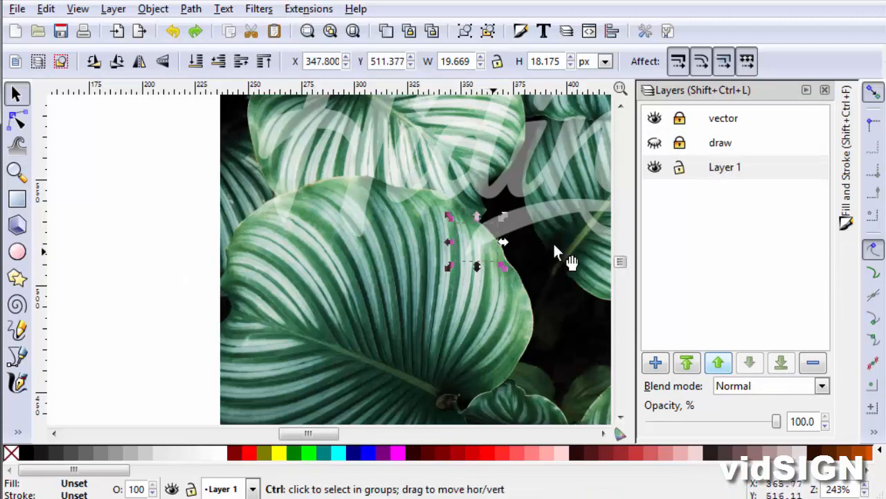
- Transfer the clipped leaf piece from Layer 1 to the unlocked vector layer, in its original place over the swash tip
key(Escape)
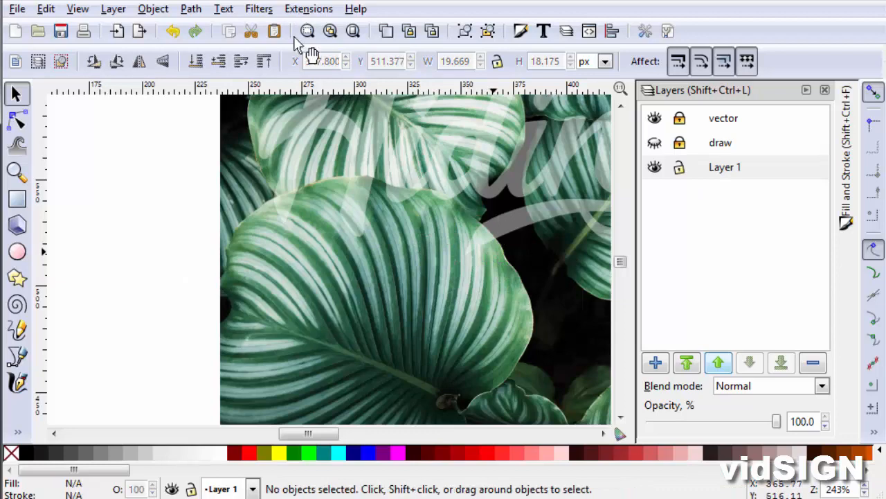
click(682, 127)
click(43, 12)
click(94, 165)
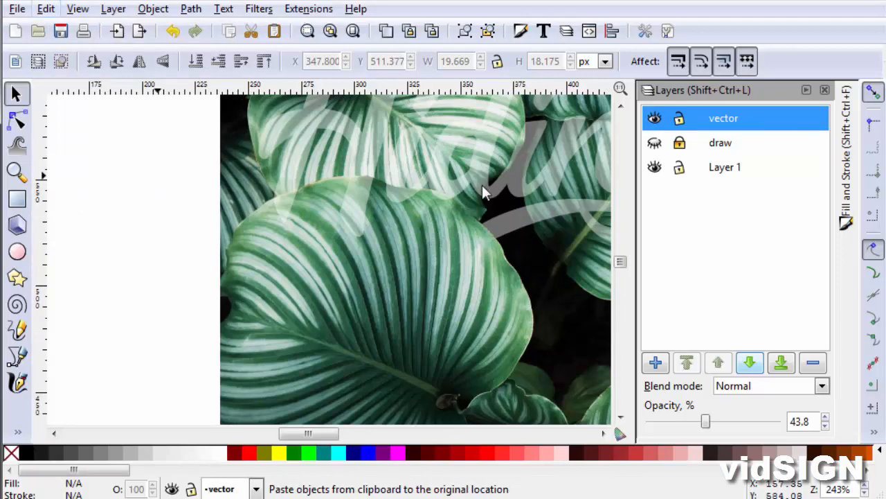
drag(482, 185, 286, 289)
scroll(222, 307, up, 3)
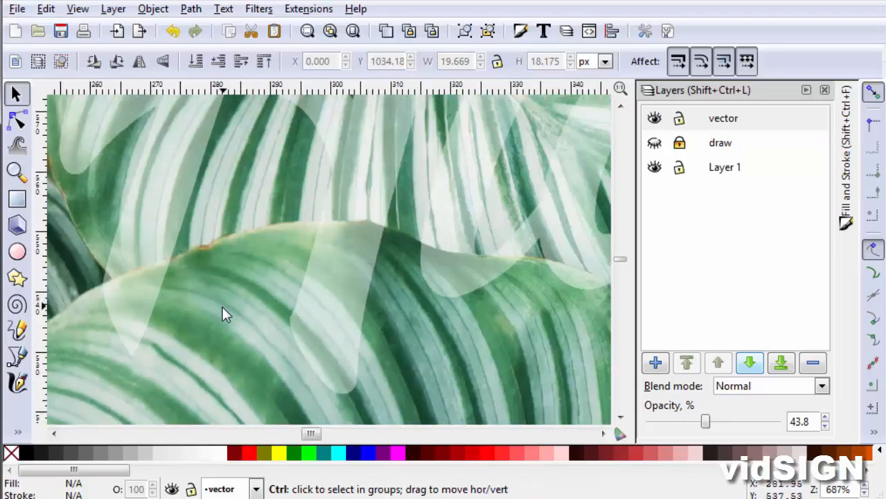
drag(222, 307, 255, 285)
click(17, 356)
scroll(114, 272, up, 2)
click(119, 272)
click(147, 253)
click(229, 213)
drag(271, 199, 295, 194)
drag(406, 149, 422, 145)
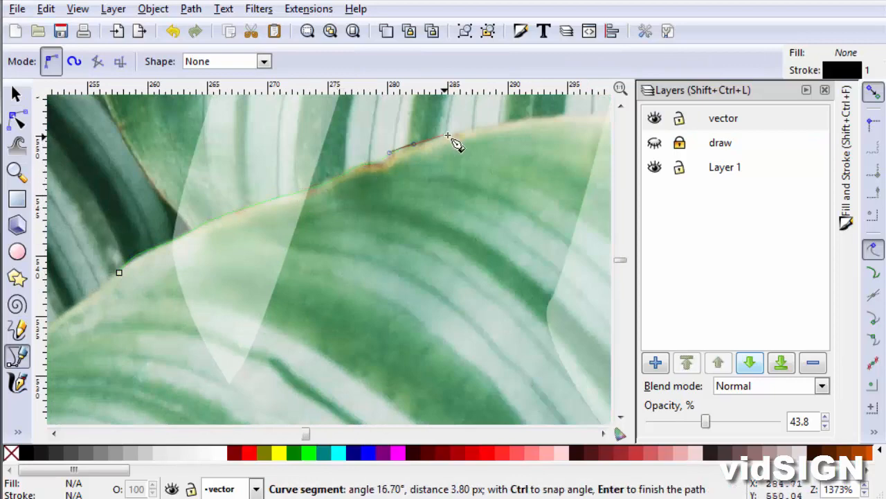
drag(476, 126, 495, 122)
drag(580, 121, 412, 180)
scroll(411, 180, down, 1)
scroll(411, 180, up, 2)
drag(524, 174, 600, 157)
drag(599, 157, 411, 171)
key(Escape)
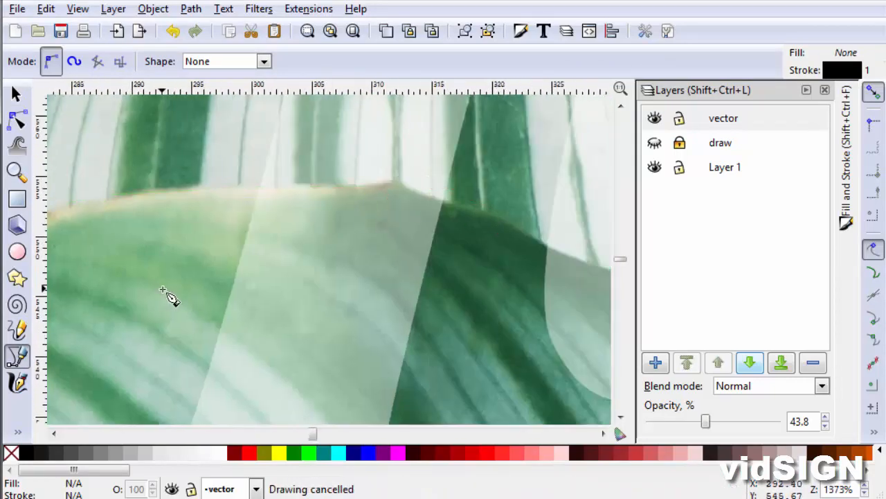
- Draw a closed Bezier outline along the large leaf's upper edge, enclosing the lower ends of both H stems
scroll(164, 297, down, 2)
click(129, 306)
drag(231, 268, 271, 257)
drag(318, 226, 330, 221)
drag(450, 202, 467, 200)
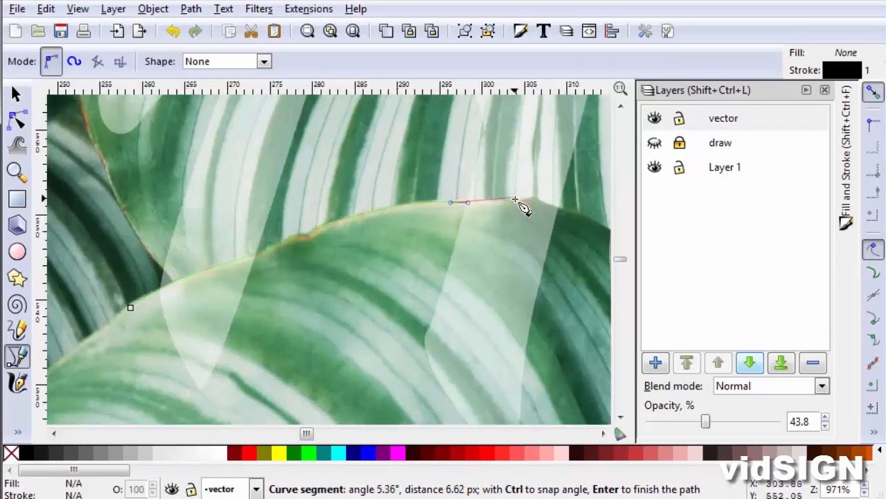
drag(533, 199, 544, 201)
drag(550, 212, 418, 156)
click(455, 318)
drag(379, 340, 438, 236)
click(414, 337)
click(291, 336)
click(56, 146)
scroll(256, 247, down, 5)
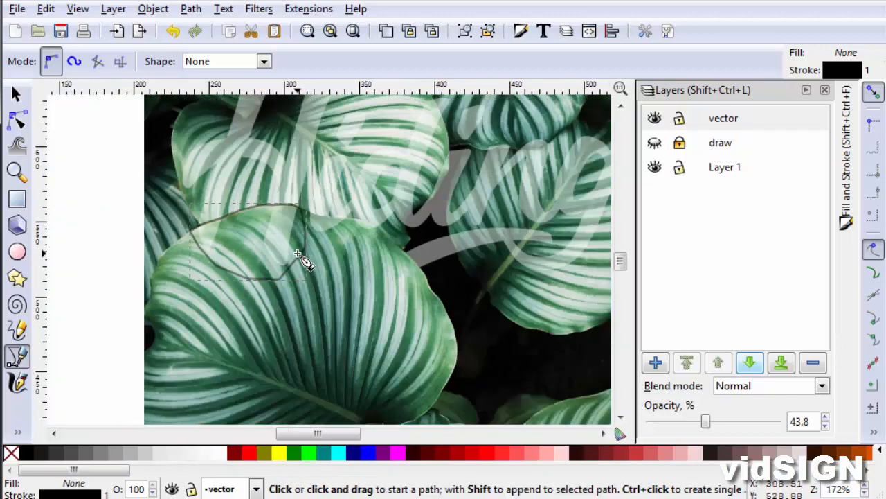
- Try clipping the original photo to the outline around the H stems and undo the clip
scroll(297, 253, up, 1)
key(s)
drag(283, 224, 294, 276)
click(391, 321)
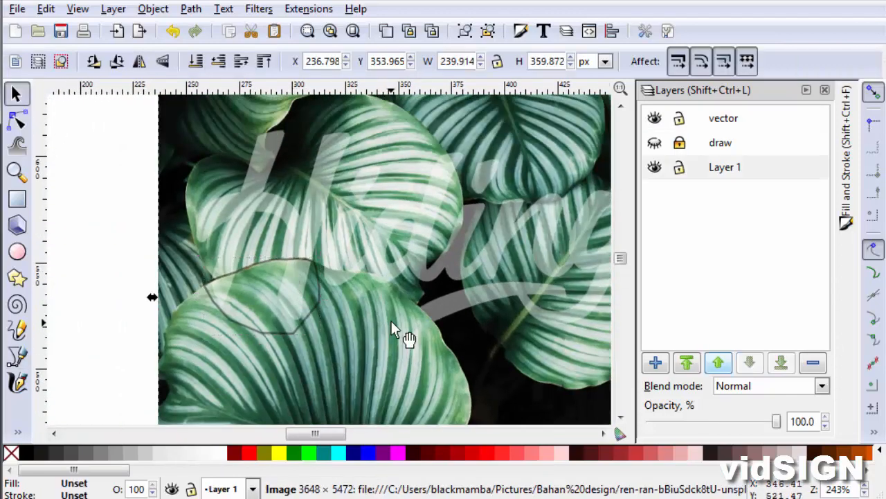
shift+click(270, 330)
click(153, 9)
mouse_move(208, 125)
click(376, 128)
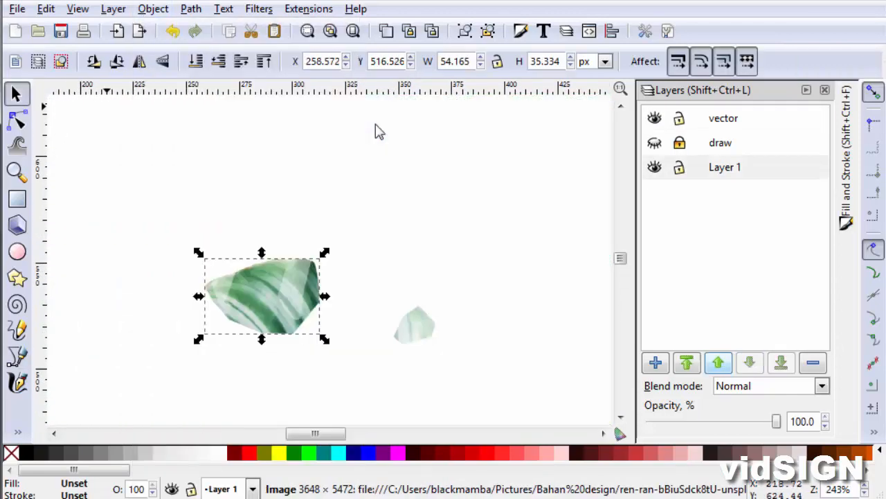
key(ctrl+z)
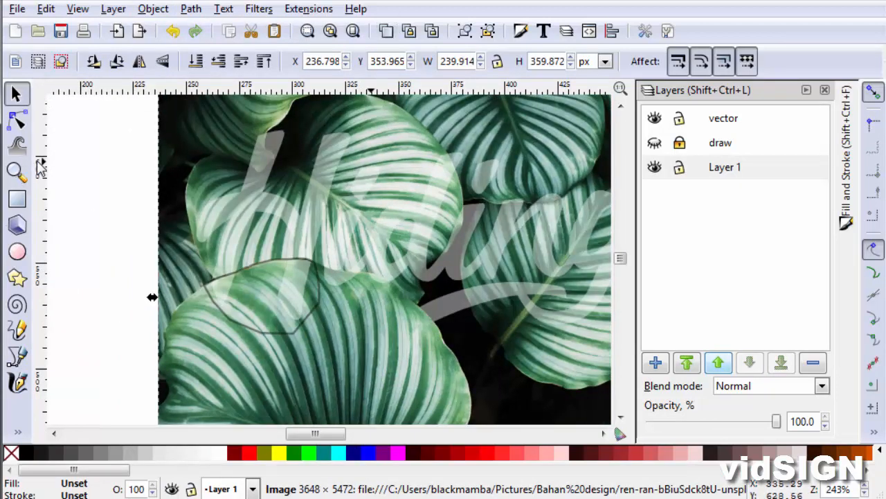
- Clip a duplicate of the photo to the outline around the lower ends of the H stems
click(315, 309)
shift+click(343, 332)
click(153, 9)
mouse_move(173, 125)
click(378, 125)
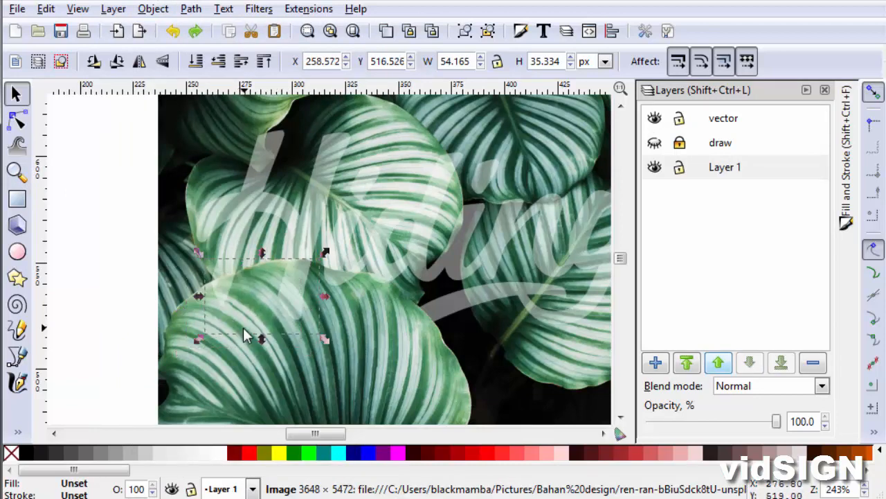
- Move the clipped leaf piece to the vector layer in its original place over the H stems, keeping the current Windows color scheme
key(ctrl+x)
click(724, 119)
click(47, 9)
click(93, 135)
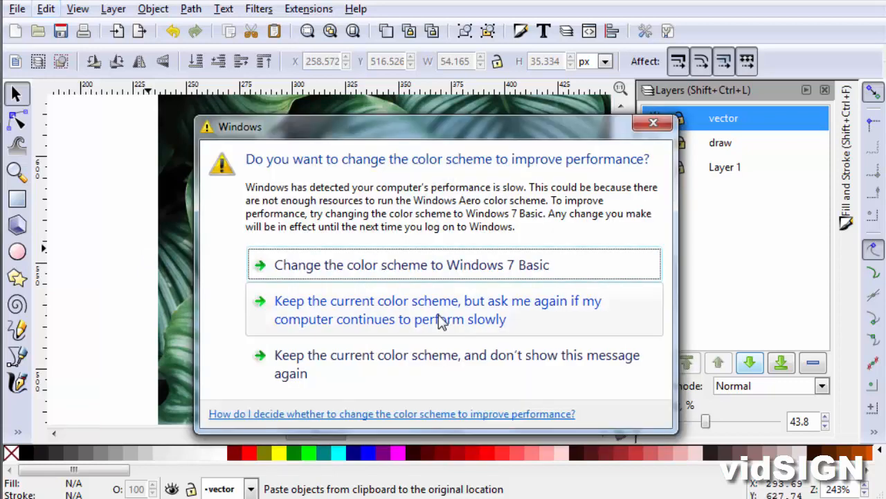
click(439, 316)
- Draw a closed Bezier outline about 12.6 × 25.8 px along the upper leaf's right edge where it meets the second i
click(462, 228)
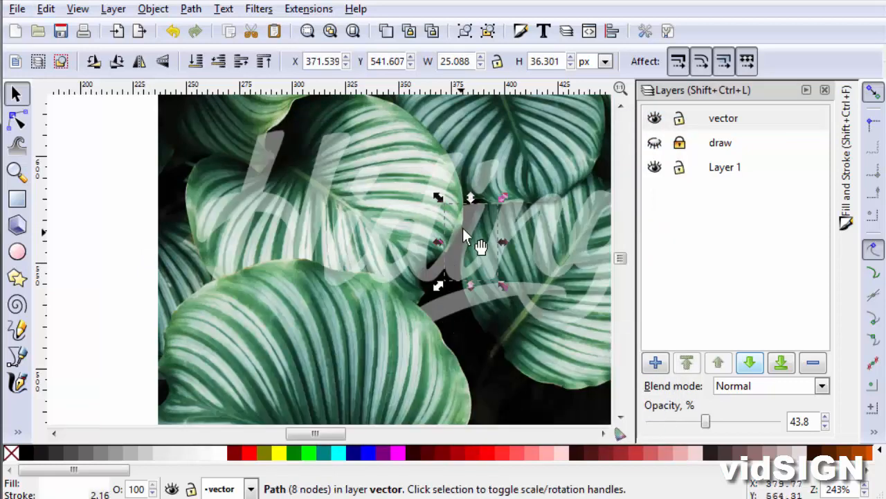
scroll(465, 237, up, 4)
key(b)
click(421, 144)
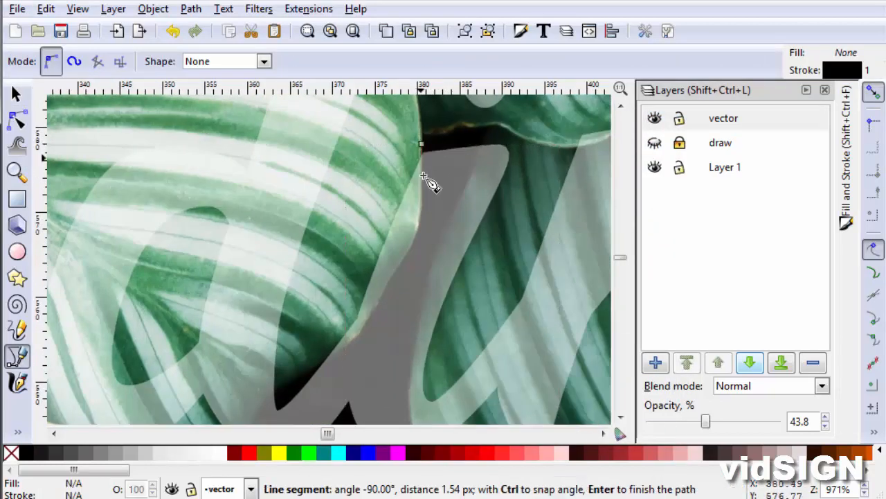
drag(372, 316, 356, 349)
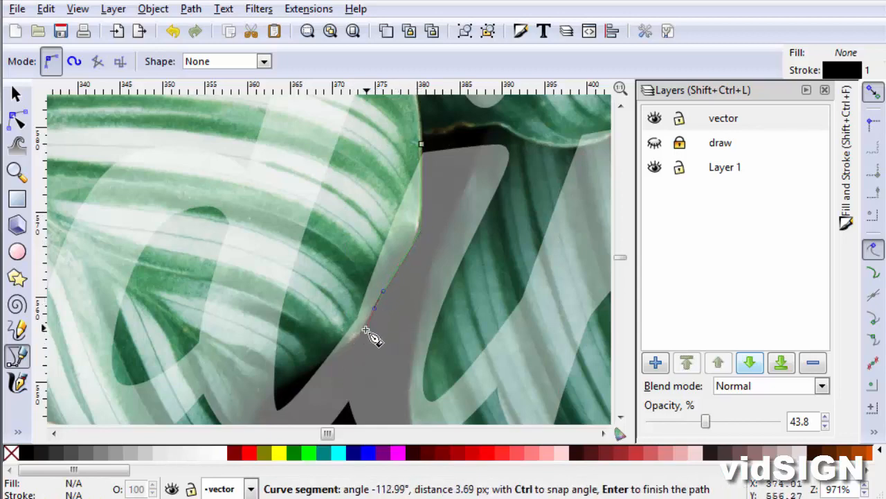
drag(336, 230, 337, 247)
click(421, 144)
- Duplicate the leaf photo in Layer 1
key(F1)
key(5)
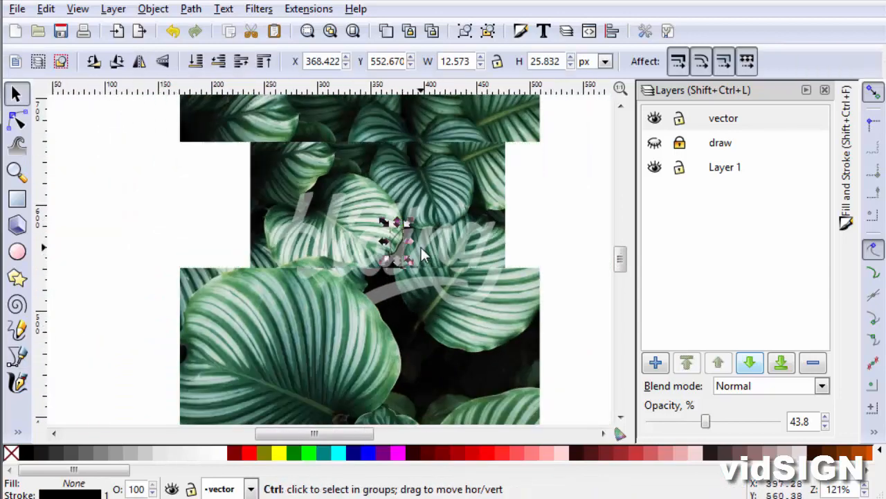
click(421, 249)
right_click(424, 136)
click(387, 42)
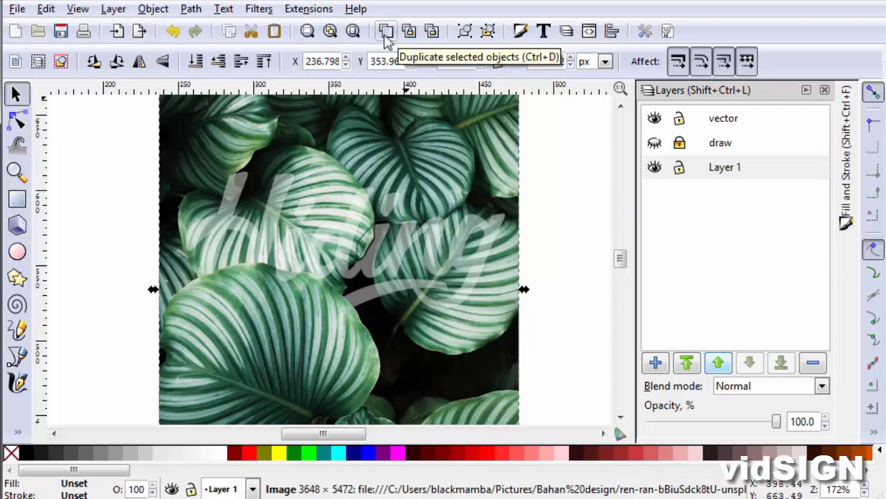
click(385, 35)
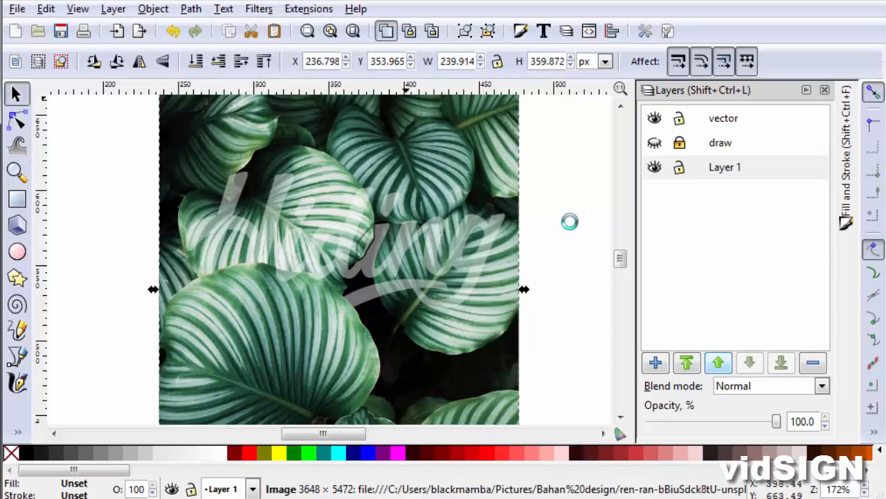
- Clip the duplicated photo to the outline along the leaf edge beside the second i
shift+click(367, 239)
click(153, 8)
click(389, 124)
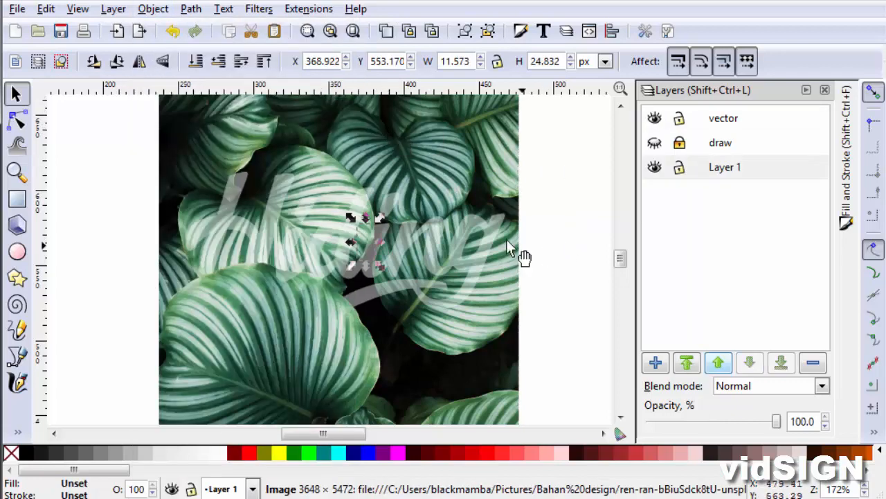
- Transfer the clipped leaf-edge piece to the vector layer in its original place over the lettering near the second i
click(366, 257)
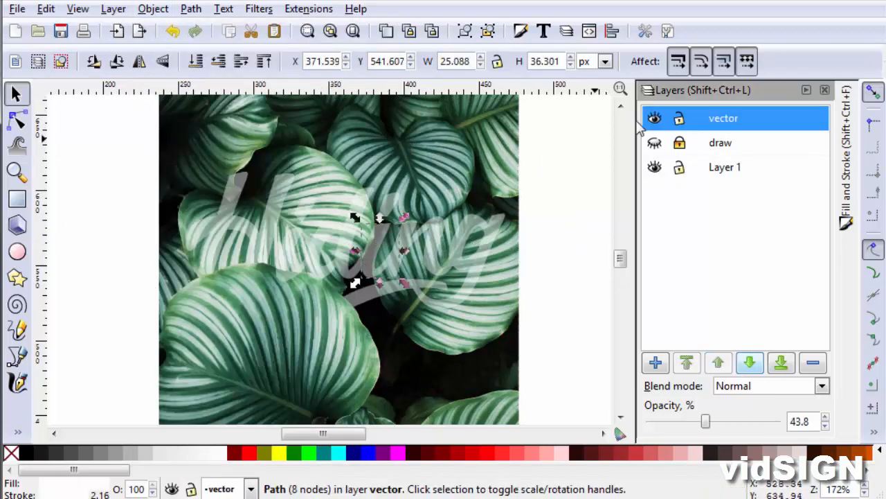
click(45, 8)
click(111, 171)
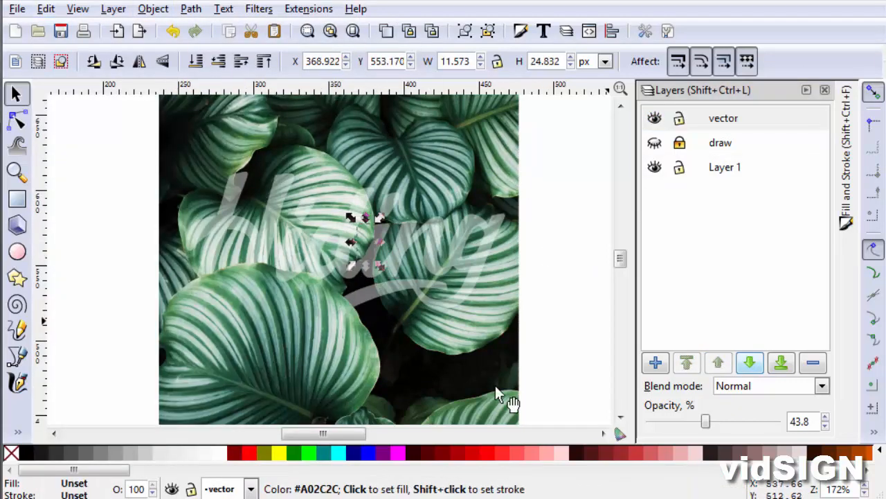
- Lock Layer 1 and set the vector layer's opacity to 100%
key(Escape)
click(679, 167)
drag(706, 424, 786, 429)
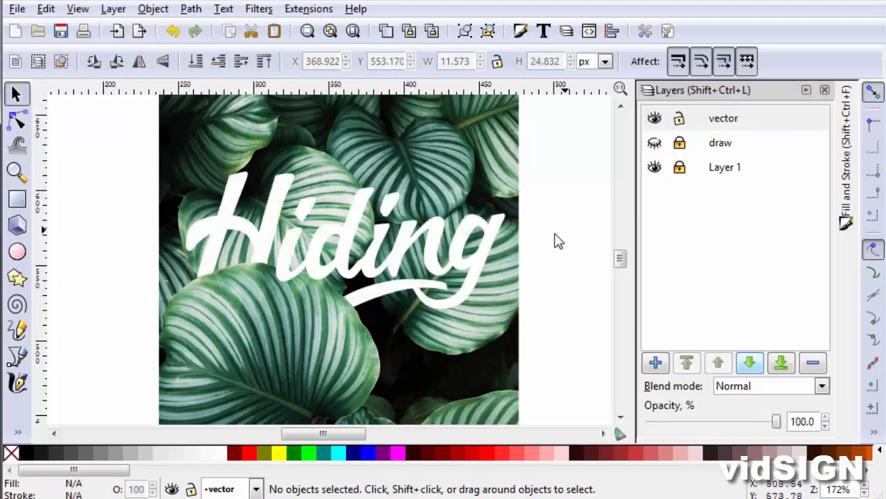
- Draw a closed, black-filled shape without stroke over the swash's tapered start at the lower leaf's edge
scroll(242, 284, up, 2)
scroll(182, 242, up, 2)
key(b)
click(435, 296)
click(479, 318)
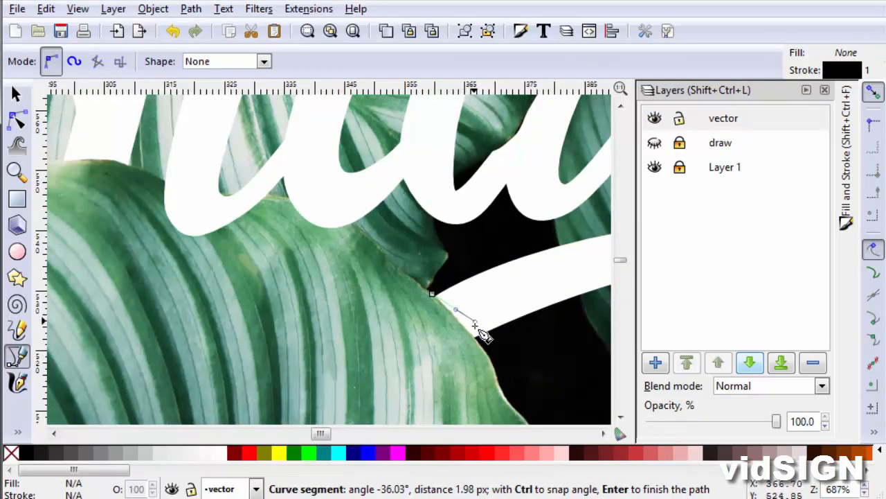
click(485, 339)
click(436, 296)
scroll(354, 308, down, 2)
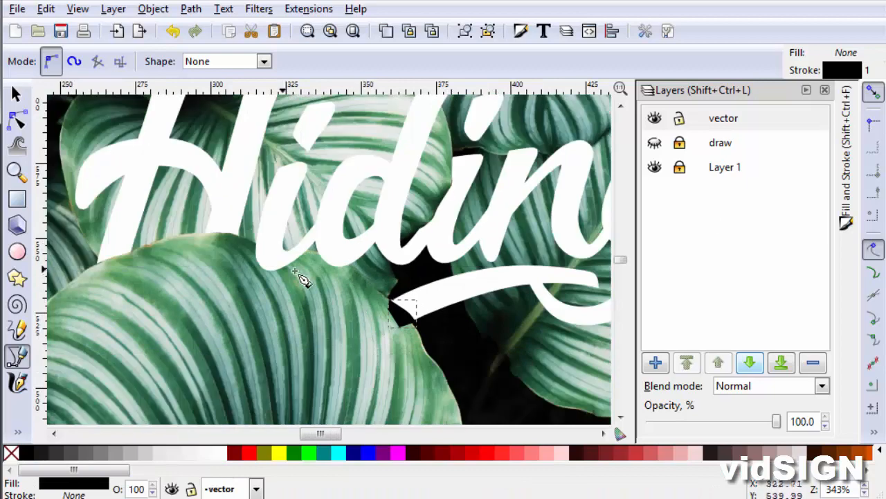
- Set the swash-end shape's blur to 38.2 and raise the clipped lower-leaf piece above it
click(845, 153)
drag(579, 396, 650, 396)
click(17, 94)
click(386, 324)
click(262, 62)
click(416, 312)
key(Escape)
- Draw a closed black shadow shape along the lower leaf's upper edge beneath the H and blur it to 10.8
drag(114, 237, 171, 301)
key(b)
click(130, 318)
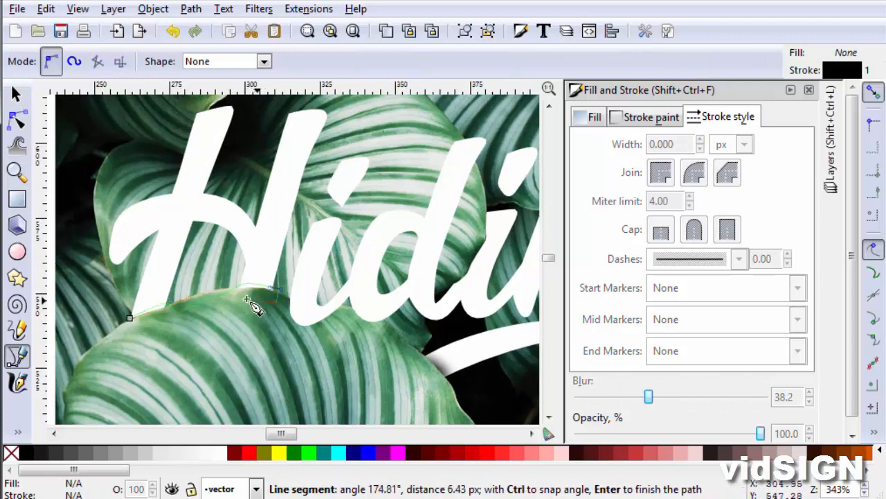
click(130, 318)
drag(578, 396, 598, 397)
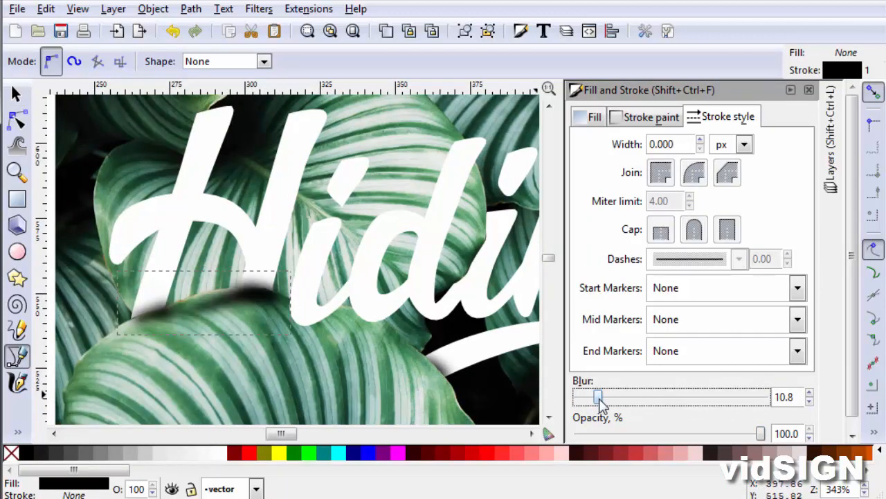
- Raise the clipped lower-leaf piece above the blurred shadow at the base of the H
click(17, 94)
click(386, 340)
click(263, 62)
- Draw a closed black shape along the upper leaf's edge between the d and second i, and remove its stroke
drag(343, 297, 162, 279)
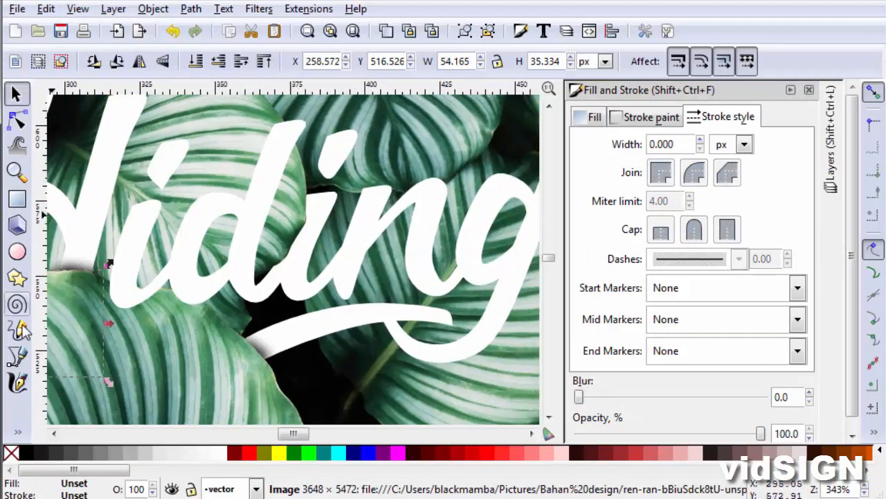
click(17, 356)
click(307, 197)
drag(307, 226, 303, 238)
click(291, 256)
click(265, 271)
click(307, 197)
click(26, 453)
right_click(73, 495)
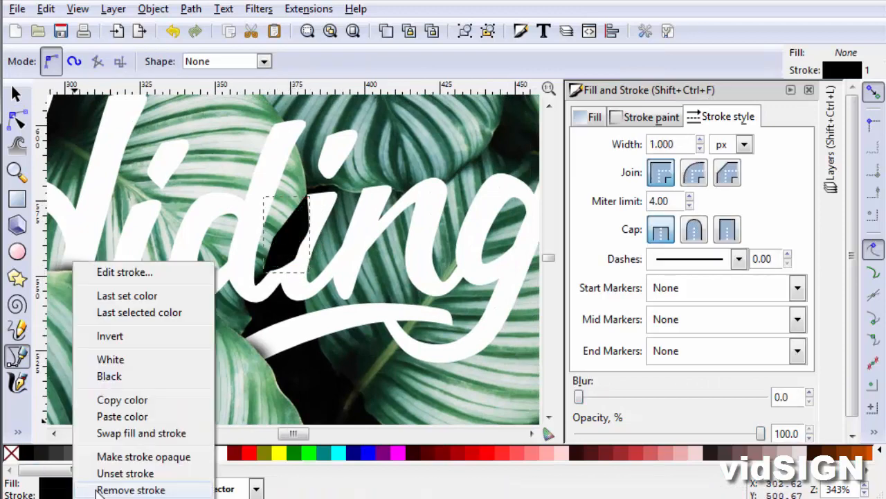
click(130, 489)
- Set the blur of the shape beside the second i to 20.6 and raise the clipped leaf-edge piece above it
key(s)
drag(589, 396, 611, 396)
click(296, 223)
click(298, 222)
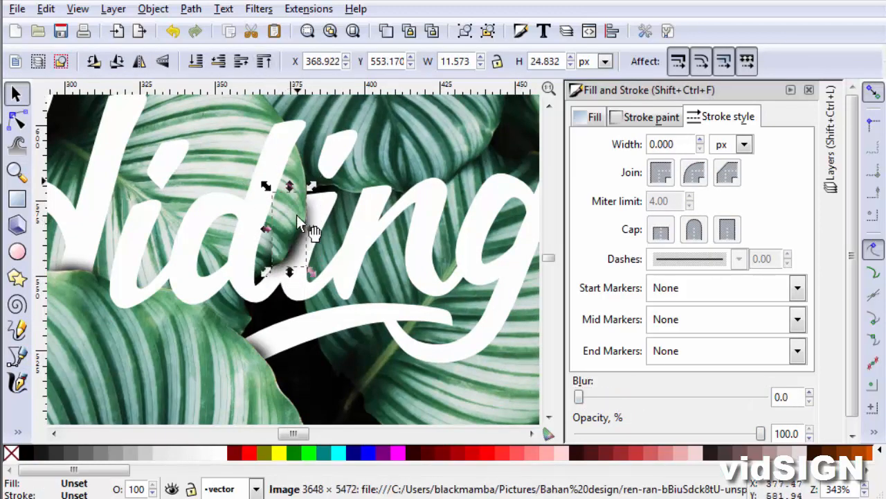
- Adjust the nodes of the shadow beside the second i, then set its blur to 14.2 and opacity to 64.9%
ctrl+scroll(311, 231, up, 2)
key(n)
click(260, 236)
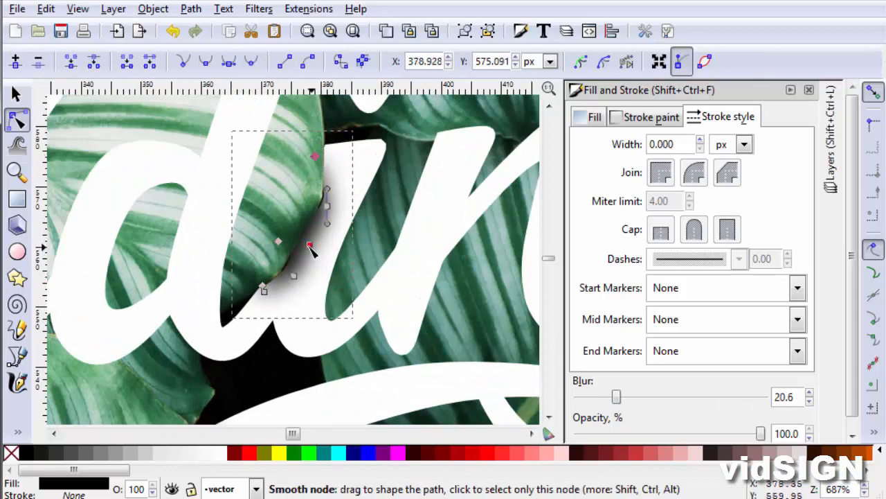
click(309, 247)
drag(616, 396, 606, 398)
drag(698, 435, 696, 435)
ctrl+scroll(349, 248, down, 4)
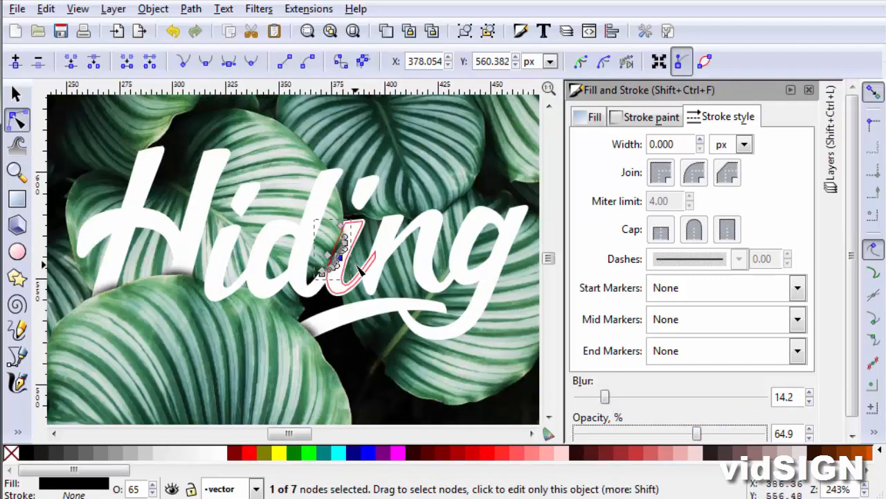
- Draw a closed black shadow shape around the bottom curve of the first i where it lies on the leaf
key(s)
click(511, 231)
drag(503, 232, 482, 245)
ctrl+scroll(297, 281, up, 4)
key(b)
click(155, 280)
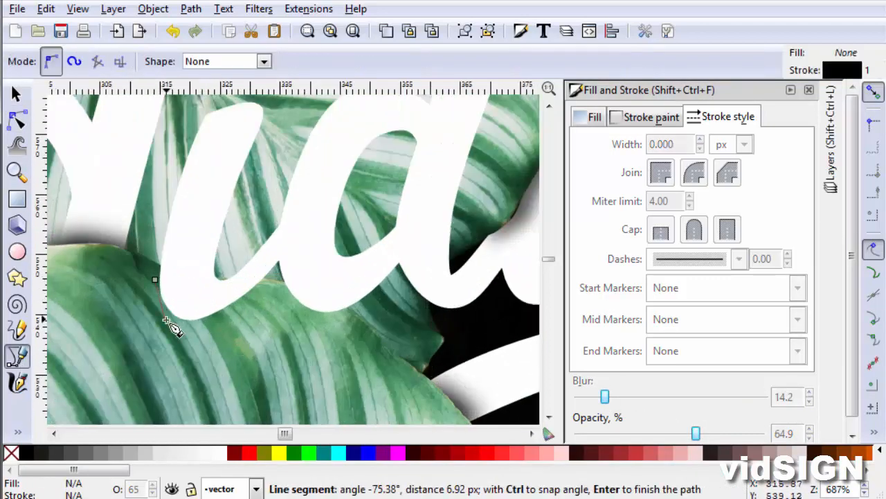
drag(193, 311, 194, 312)
key(Return)
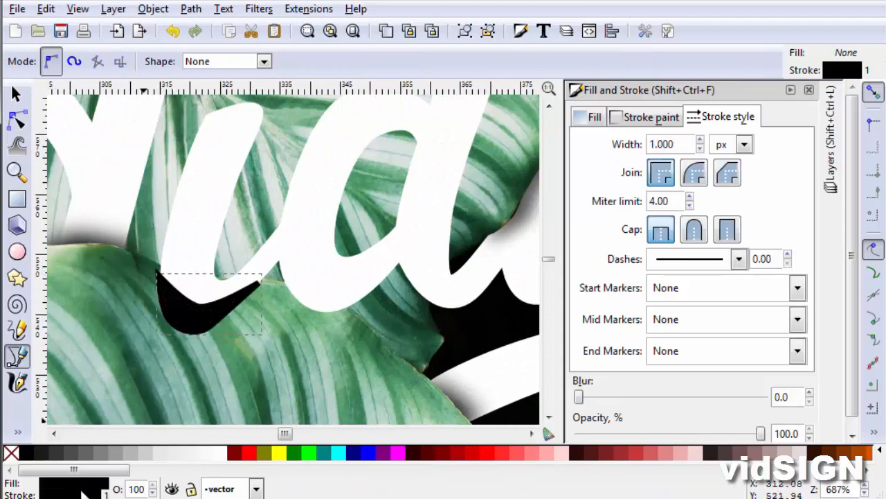
- Blur the shadow shape under the first i and raise the letter to the top above it
drag(576, 397, 618, 400)
key(s)
click(229, 131)
key(Home)
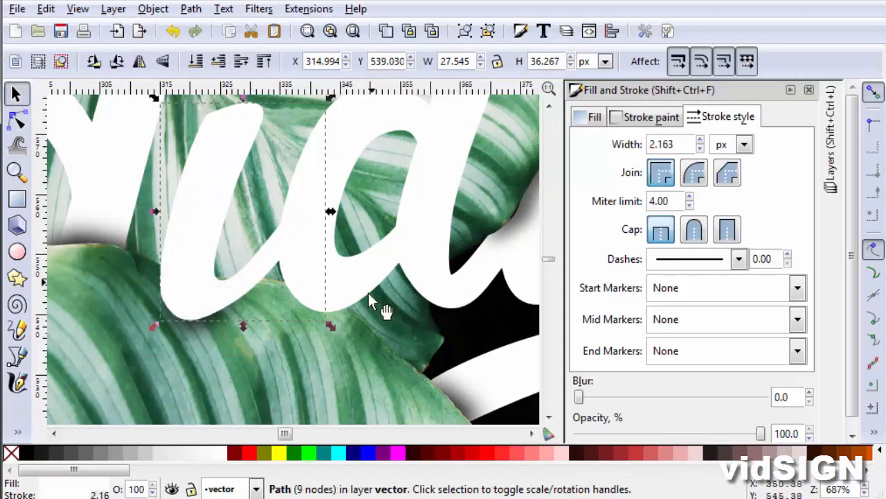
- Draw a closed black shape about 12.7 × 7.7 px beneath the bowl of the d and remove its stroke
key(b)
click(284, 281)
drag(307, 317, 324, 327)
key(Return)
key(s)
right_click(73, 495)
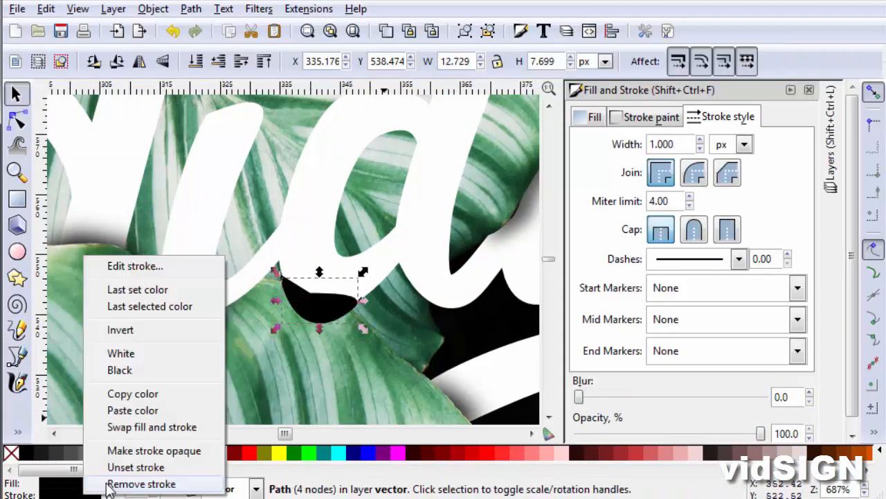
click(138, 480)
- Blur the shadow shape beneath the d and raise the d to the top above it
drag(578, 396, 626, 397)
click(386, 251)
key(Home)
- Draw a closed black shadow shape about 42.4 × 60.1 px along the outer side and bottom curve of the g
click(454, 360)
scroll(454, 360, down, 3)
drag(454, 360, 258, 300)
key(b)
scroll(433, 286, up, 1)
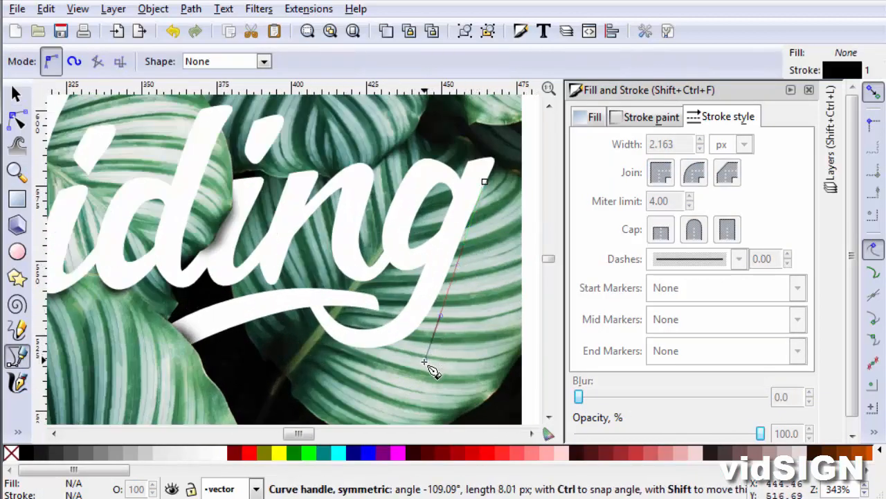
drag(444, 277, 446, 280)
key(s)
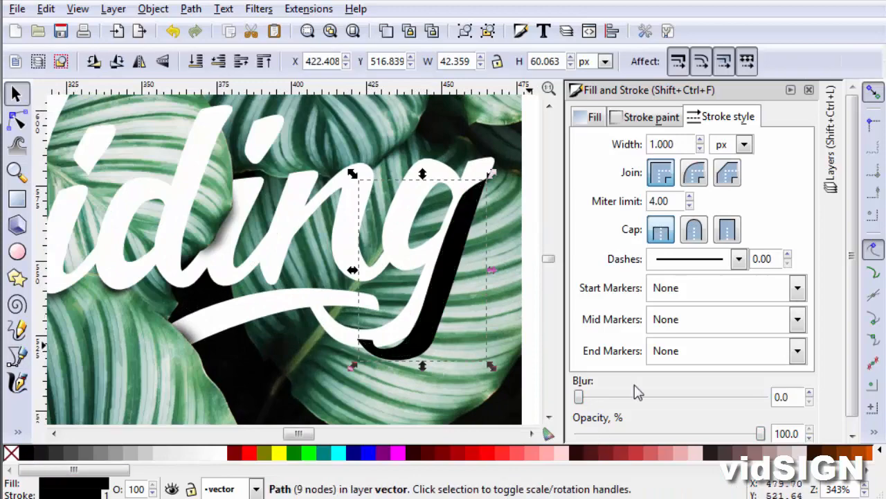
- Set the g shadow's blur to 10.4 and opacity to 47.6%, then raise the g and n to the top above it
drag(579, 397, 597, 397)
drag(760, 433, 664, 433)
click(449, 174)
shift+click(372, 166)
key(Home)
click(438, 346)
click(435, 340)
click(443, 388)
scroll(395, 336, down, 3)
scroll(305, 271, up, 1)
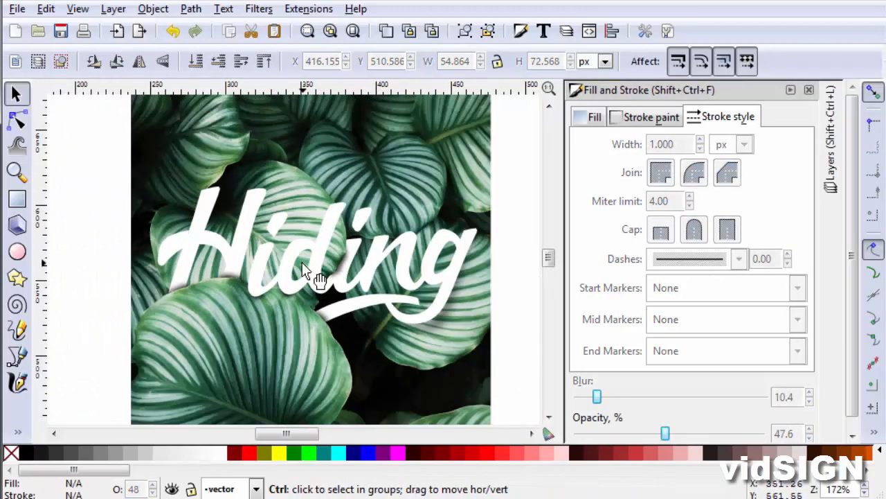
scroll(309, 276, up, 1)
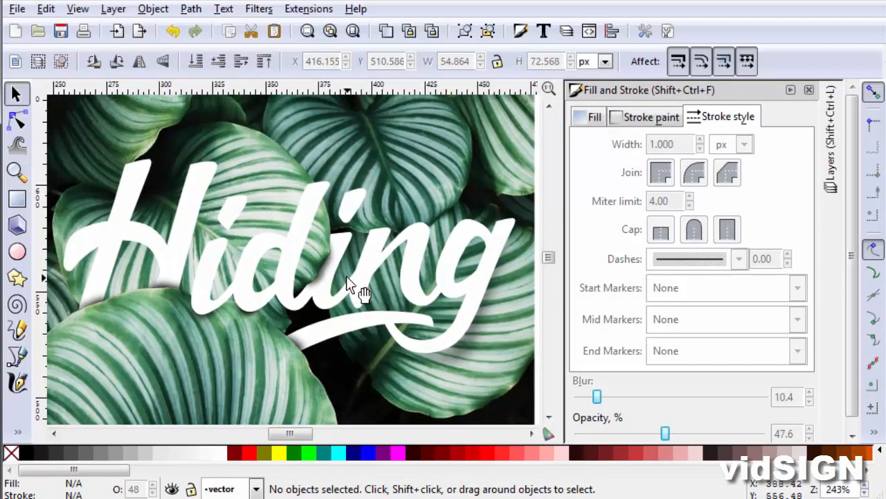